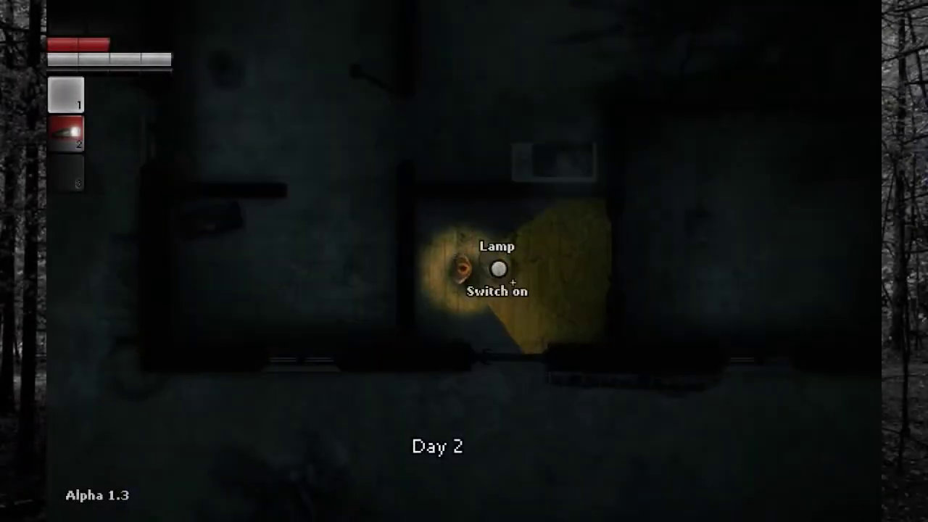
Step: Leave the hideout through the wooden door and walk around the building
key("s")
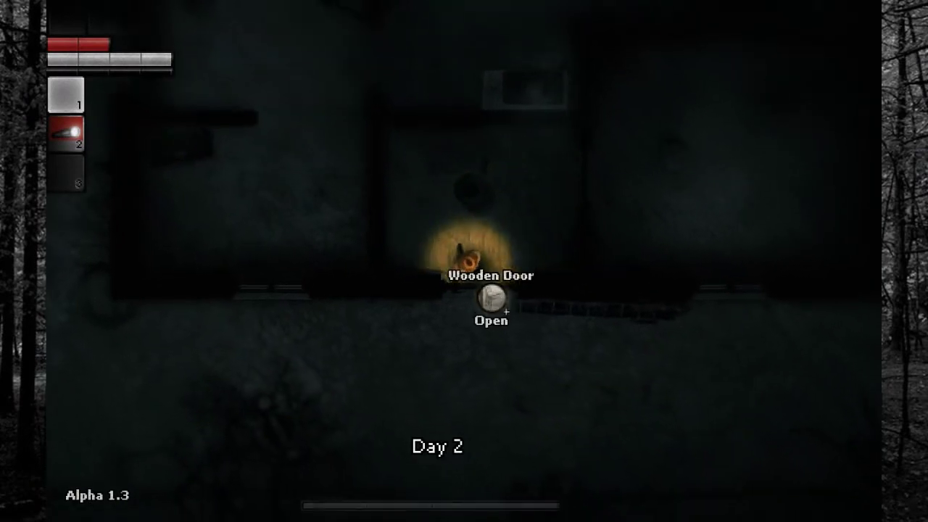
left_click(506, 311)
key("s")
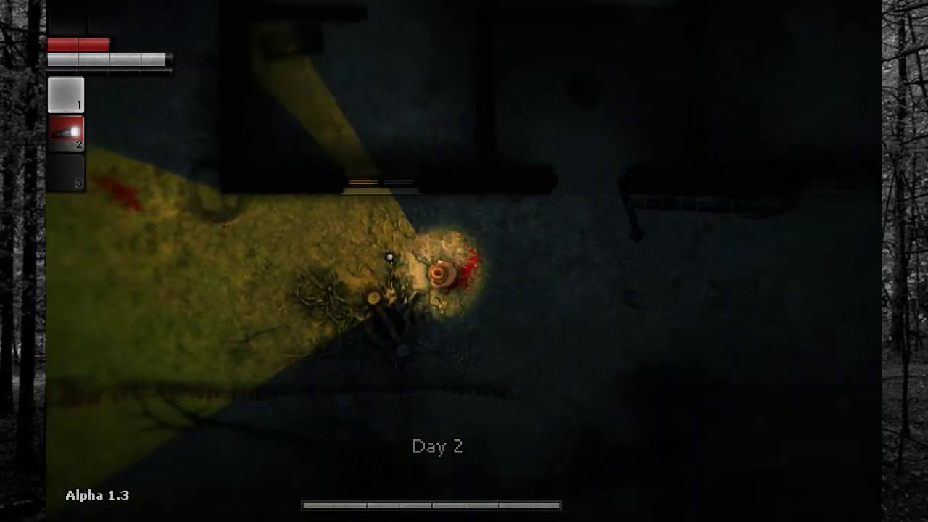
key("s")
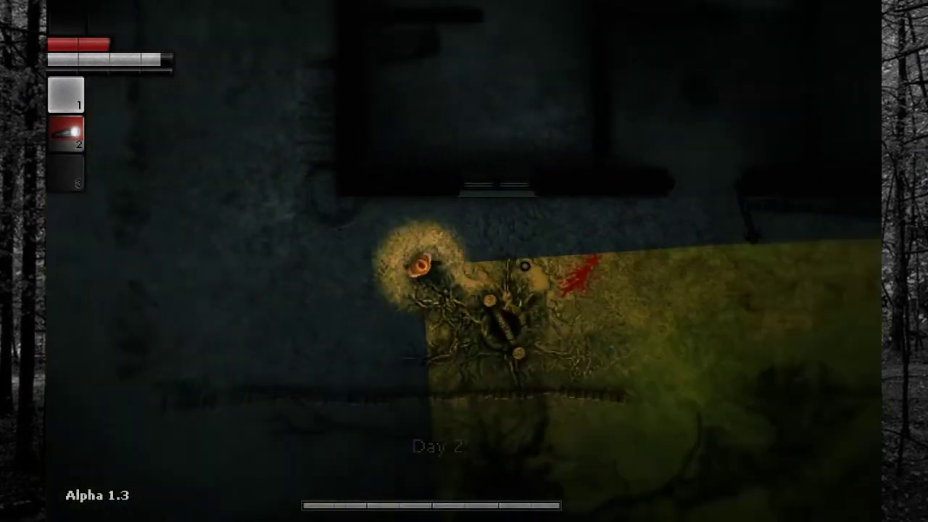
Step: Walk north to the generator shed, switch the generator off, and exit heading east
key("w")
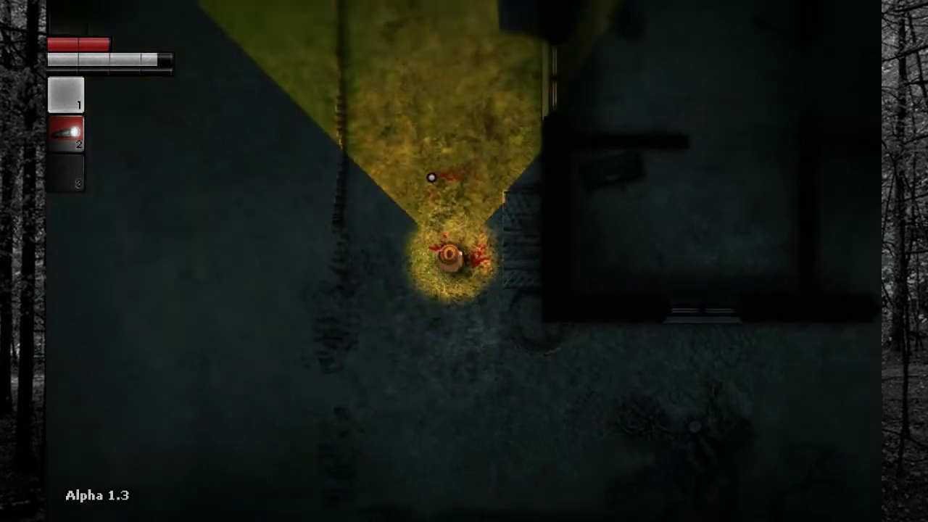
key("w")
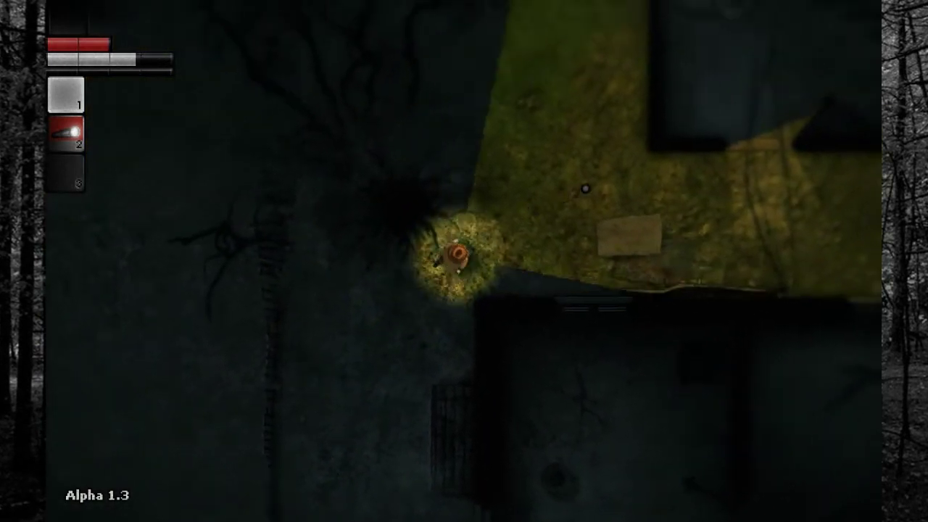
key("w")
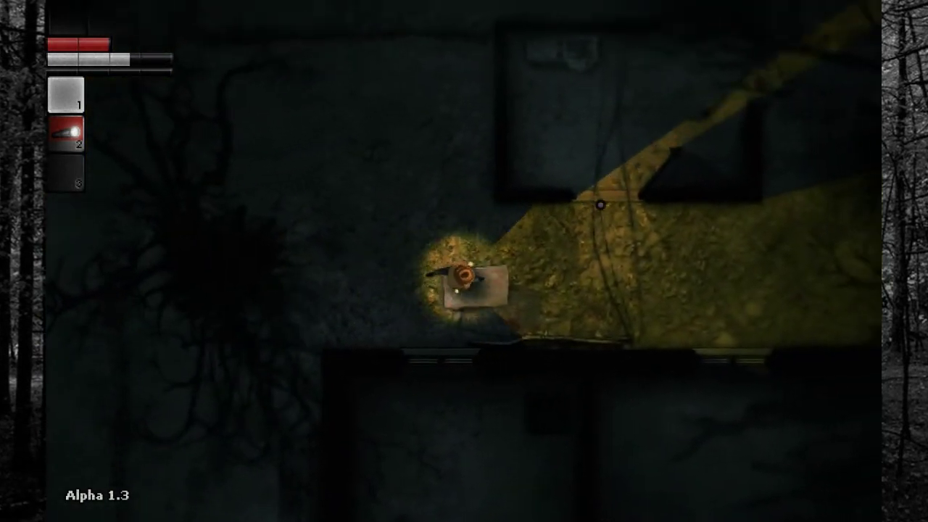
key("w")
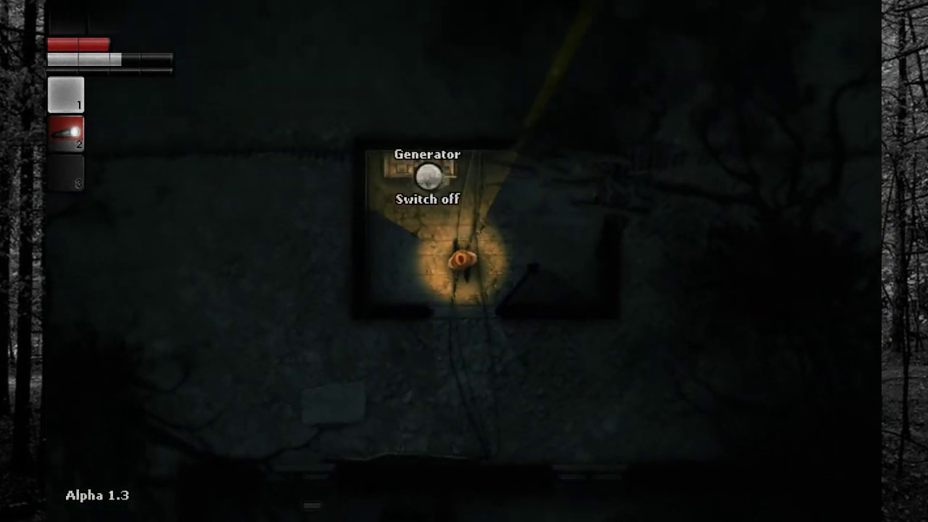
key("e")
key("s")
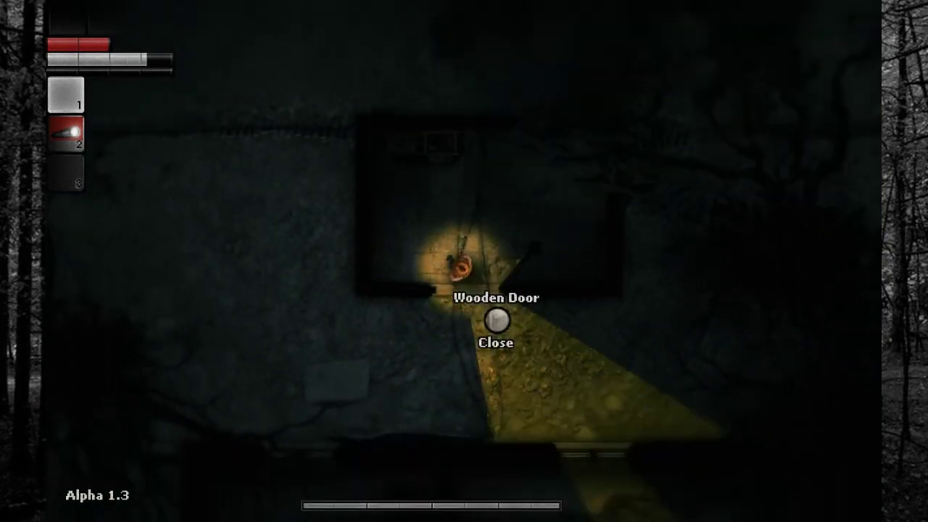
key("d")
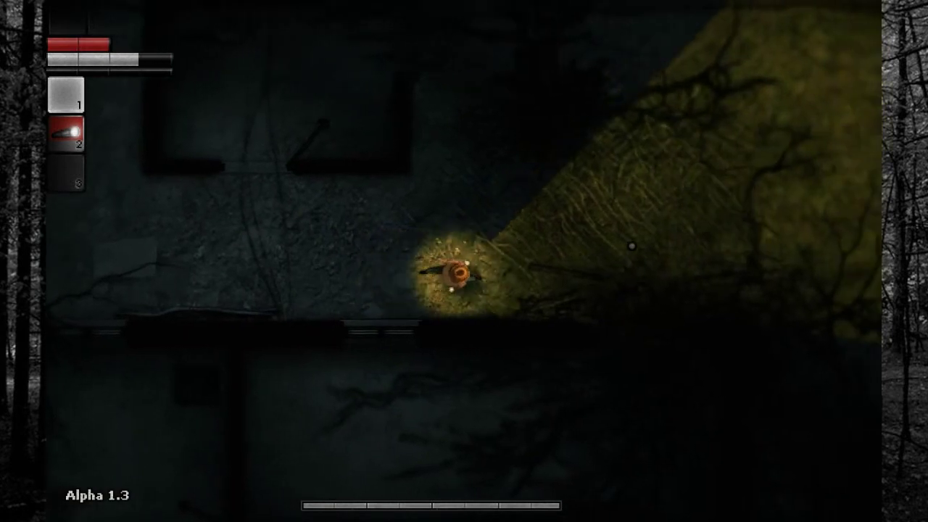
Step: Cross the clearing into the dark forest and onto rocky ground, checking the surroundings
key("w")
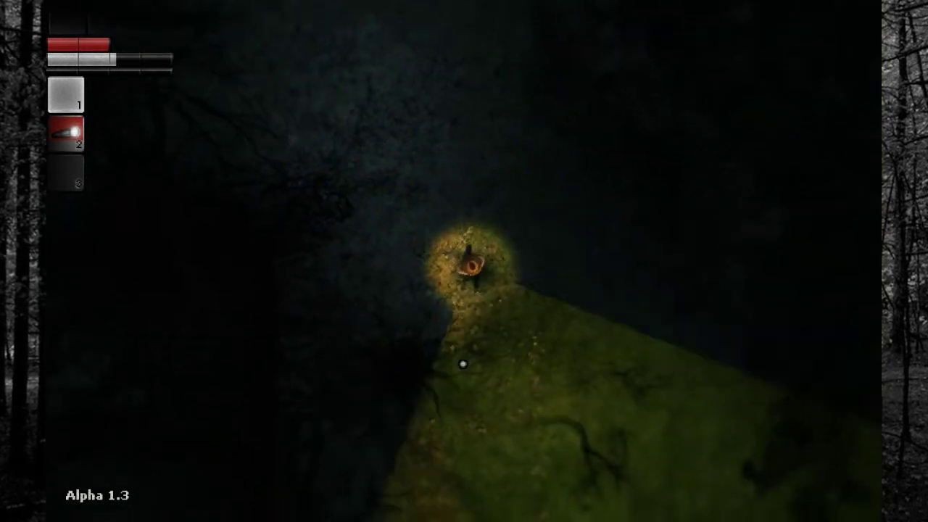
key("w")
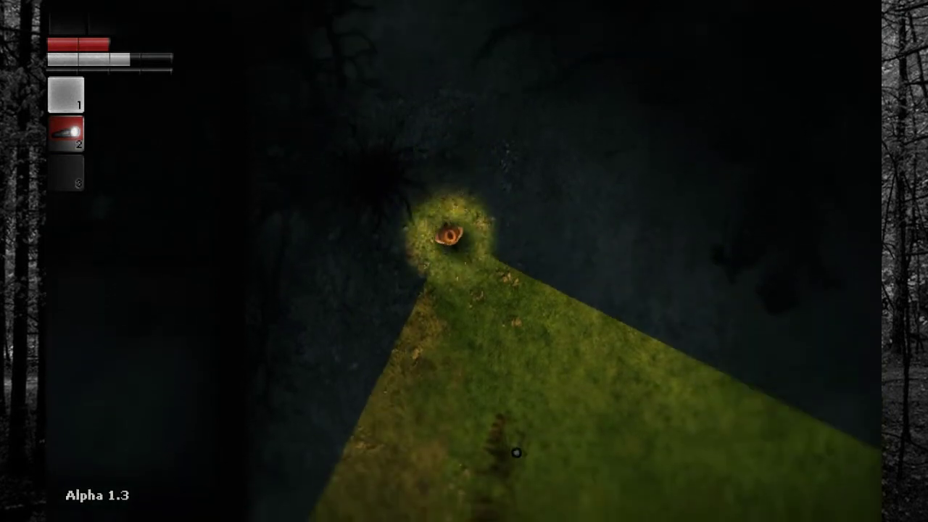
key("w")
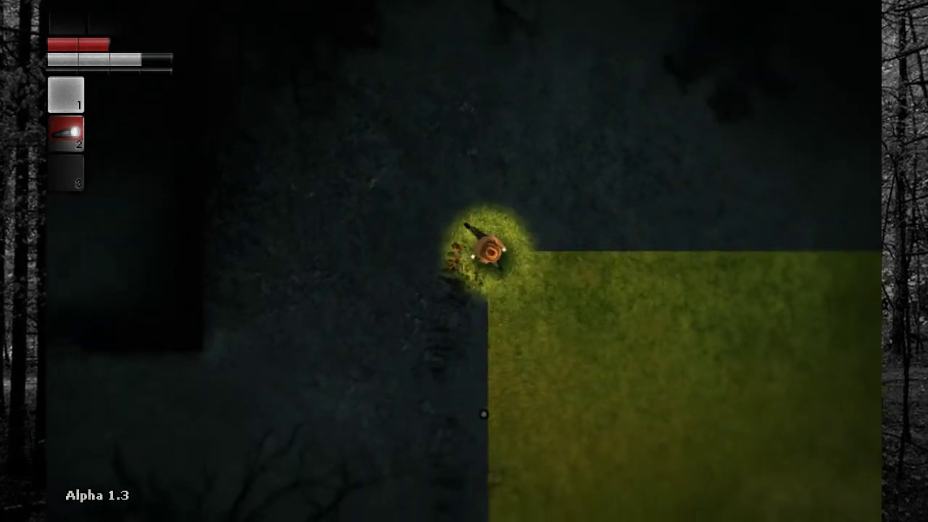
key("w")
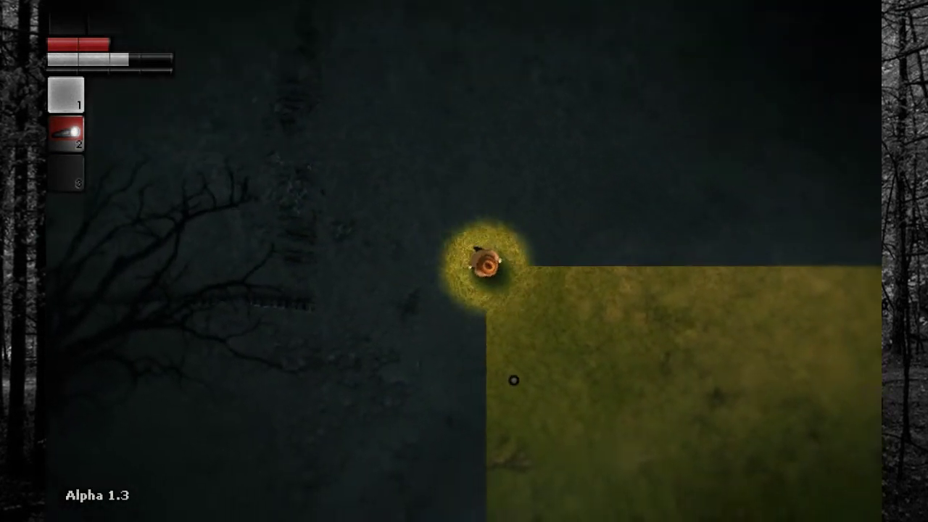
key("w")
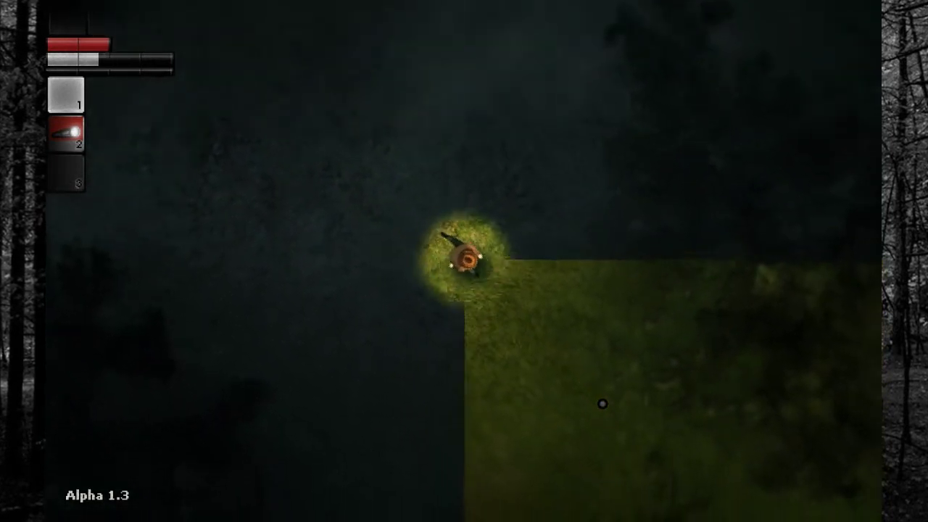
key("w")
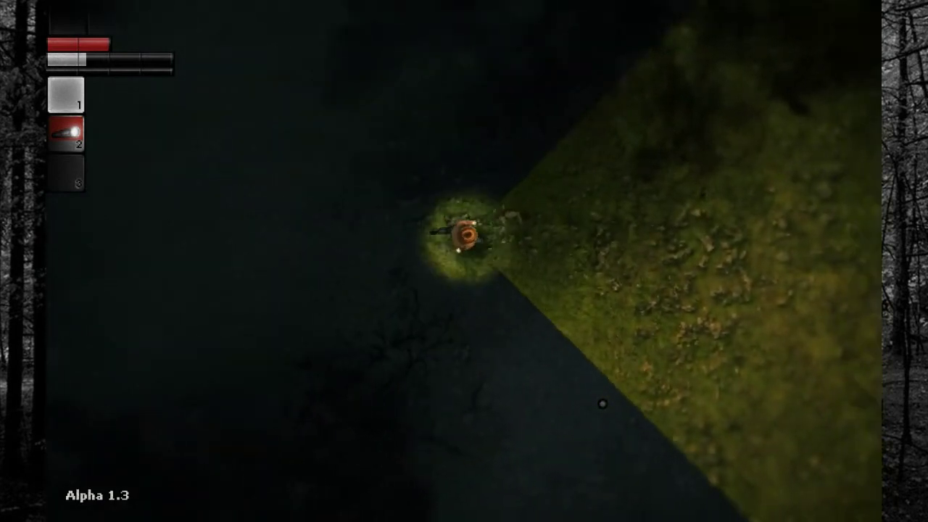
key("w")
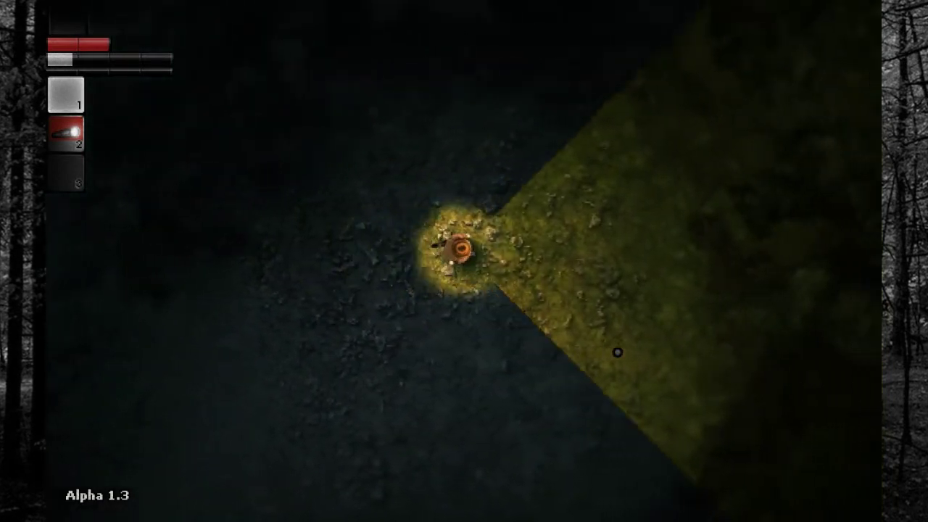
key("s")
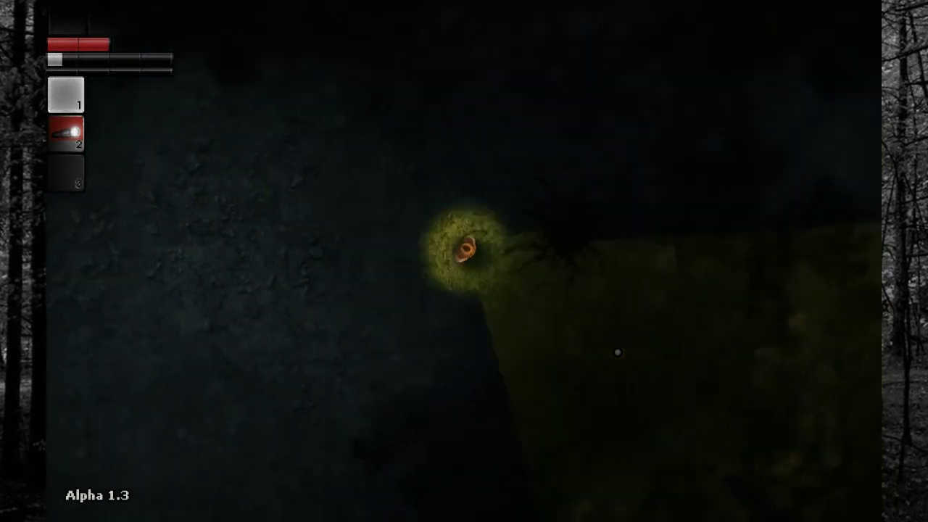
key("w")
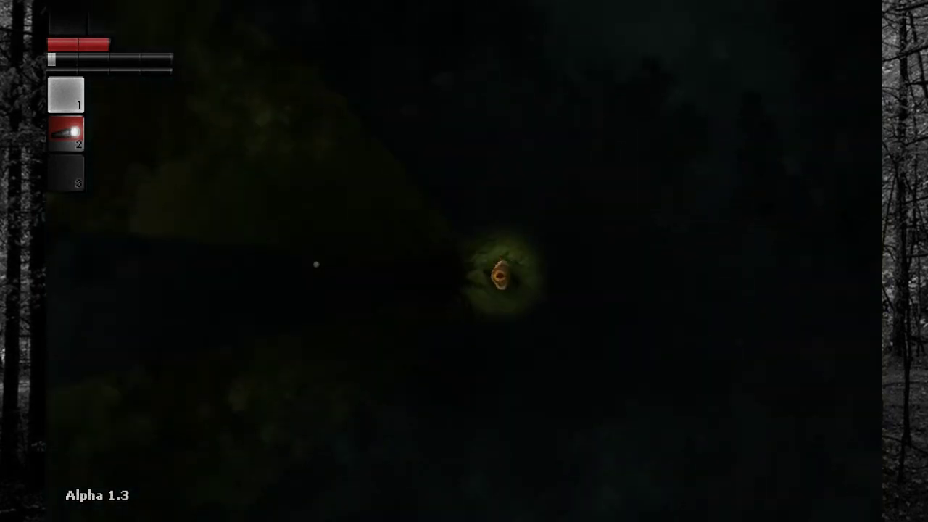
Step: Switch the flashlight back on to light the way ahead
left_click(551, 267)
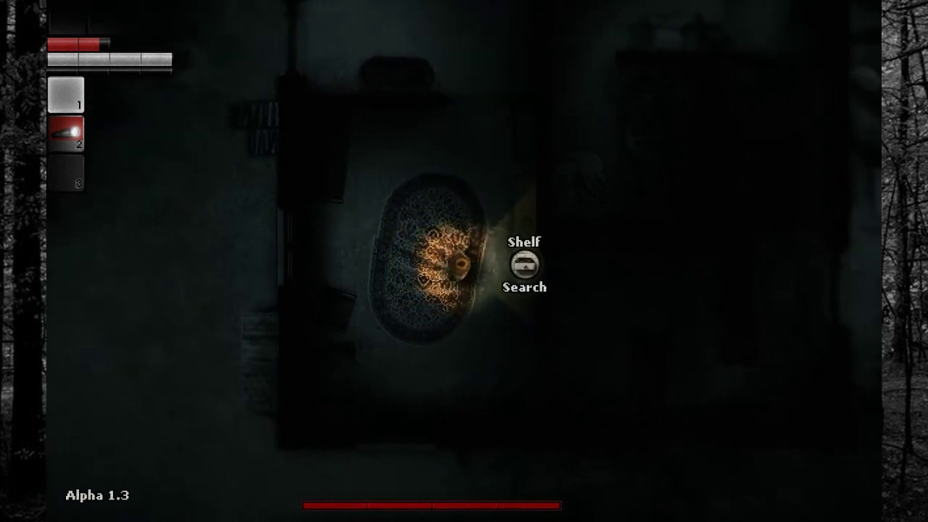
Step: Search the carpeted room's shelf, then walk over to the room's wooden door
key("e")
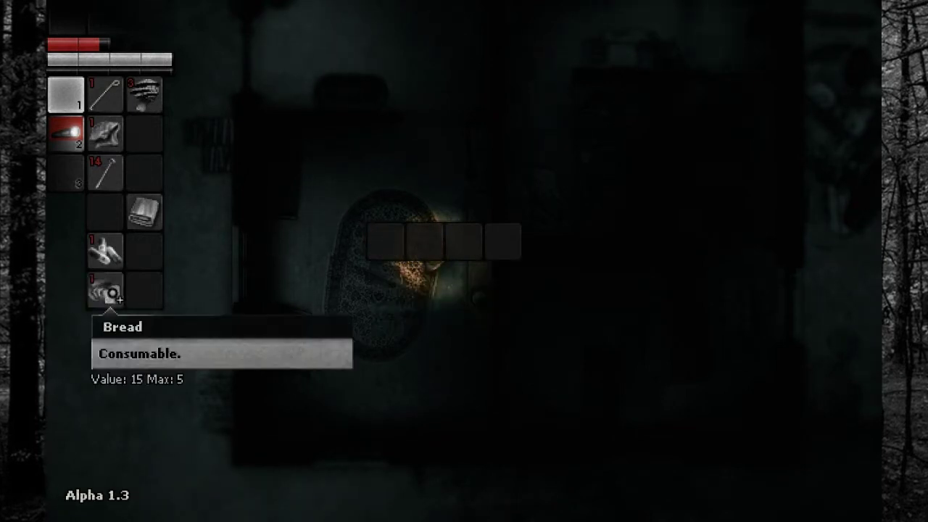
key("Escape")
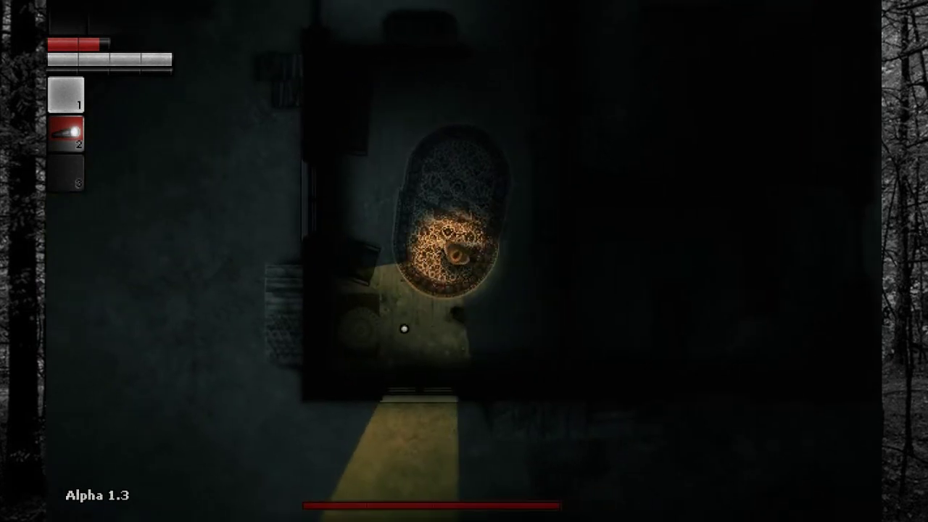
key("w")
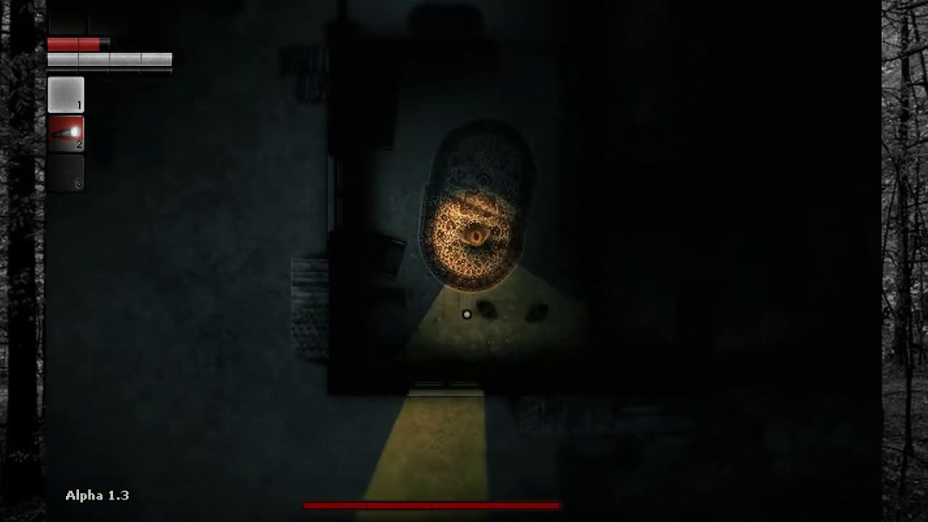
key("w")
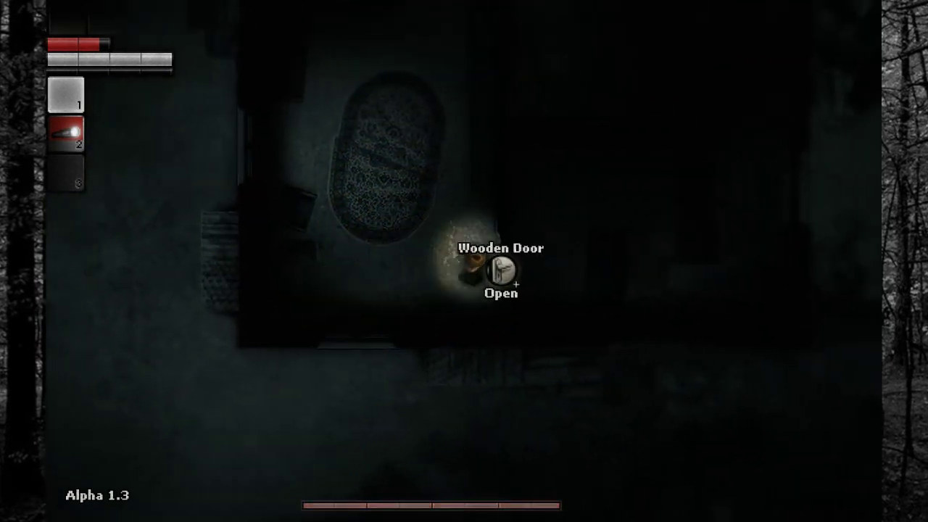
Step: Go through the wooden door and search the wardrobe in the next room
left_click(502, 272)
key("d")
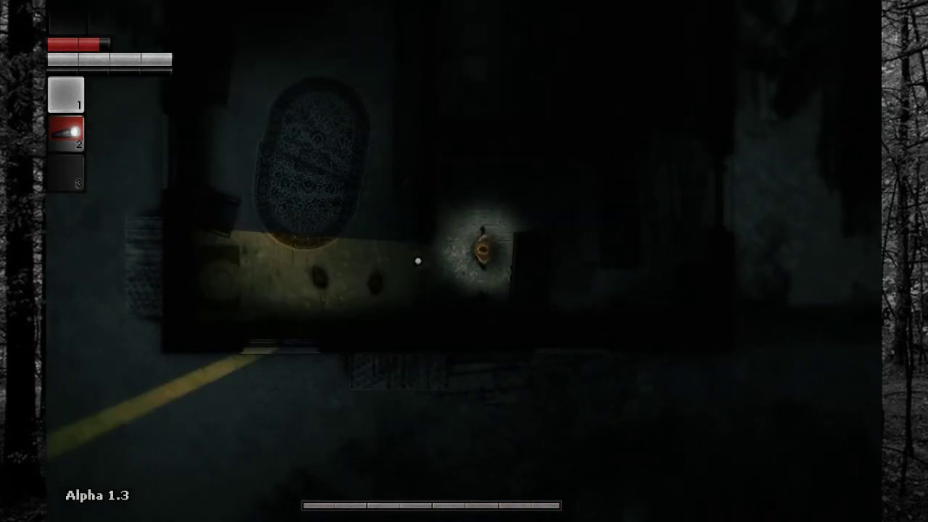
left_click(441, 285)
key("d")
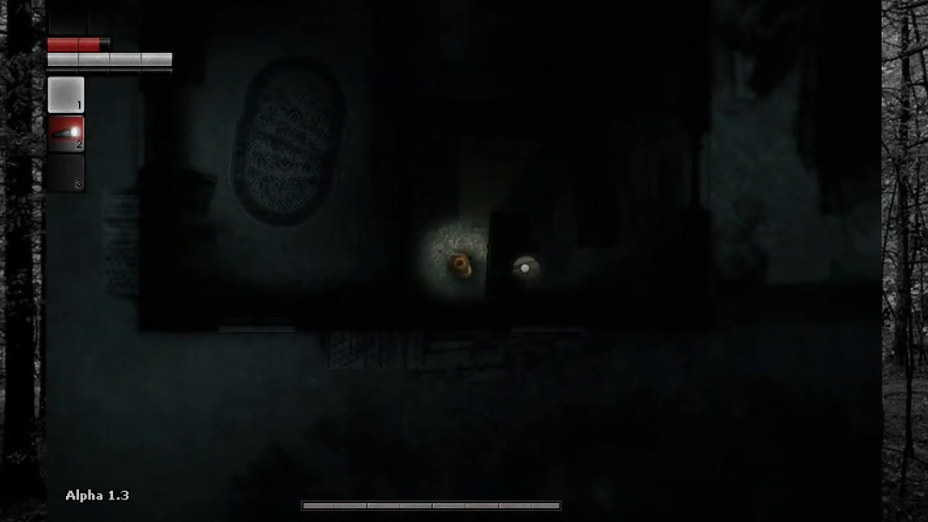
left_click(506, 266)
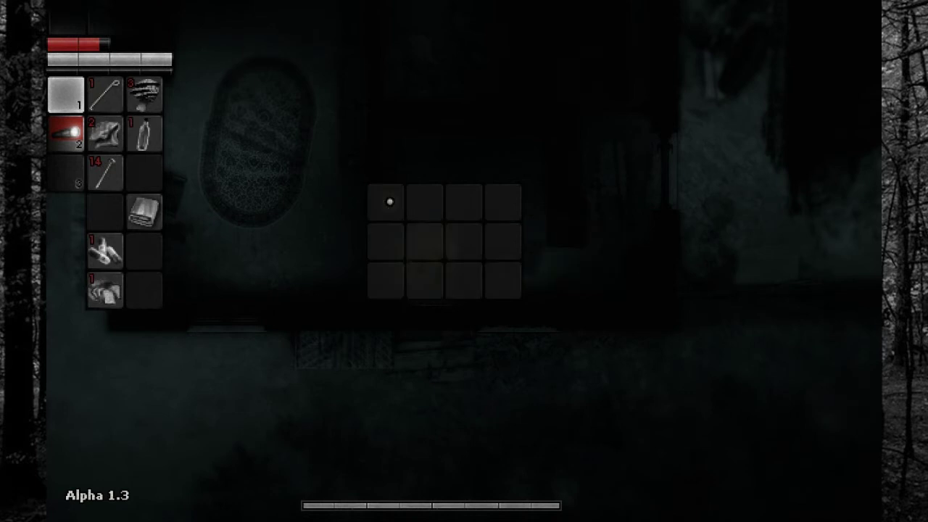
key("Tab")
key("w")
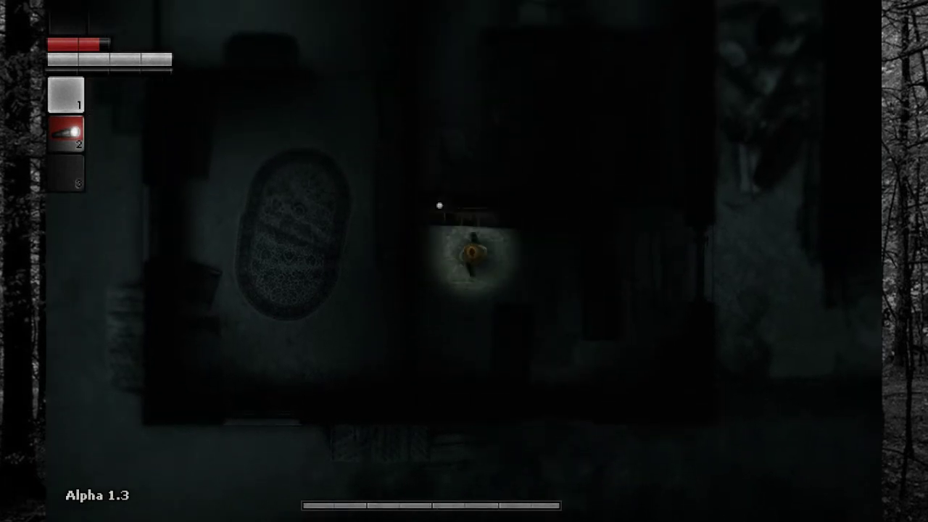
Step: Search the wardrobe again and take the Alcohol from it
key("d")
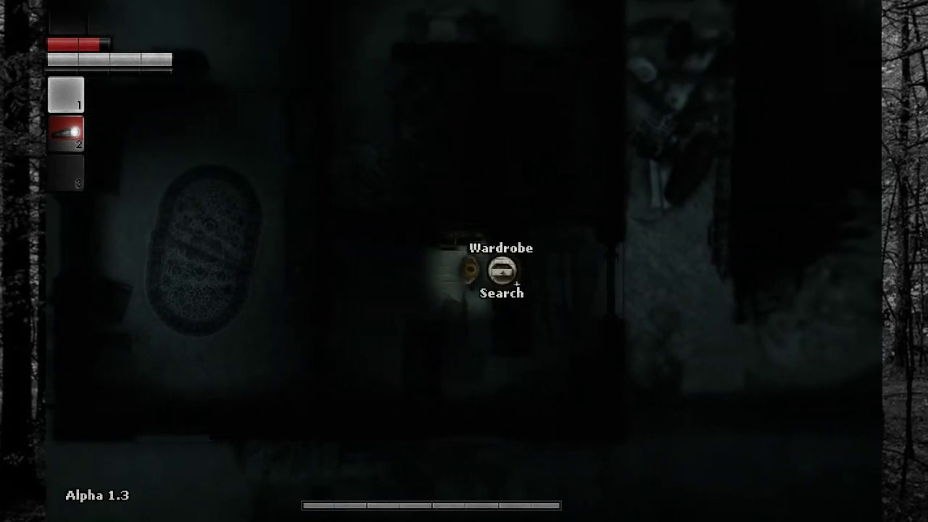
left_click(502, 271)
key("Tab")
key("w")
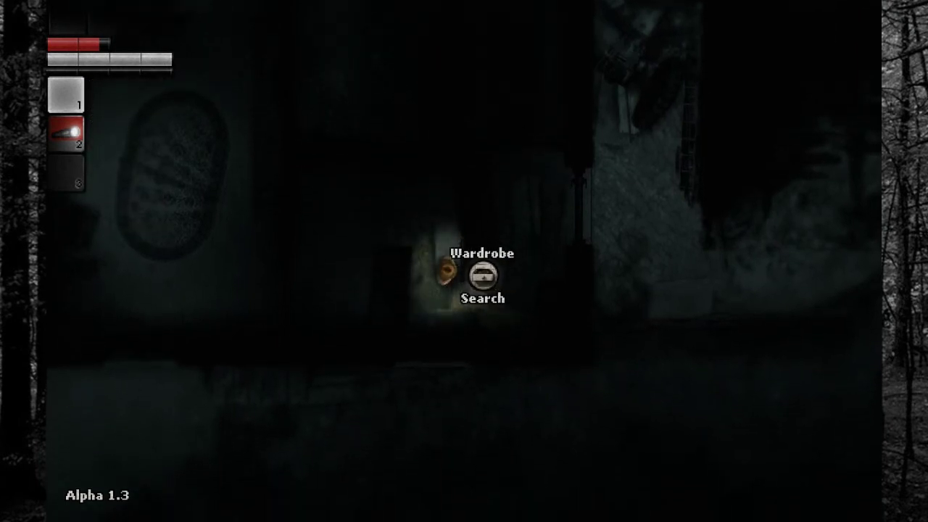
left_click(482, 275)
left_click(383, 219)
key("Tab")
key("w")
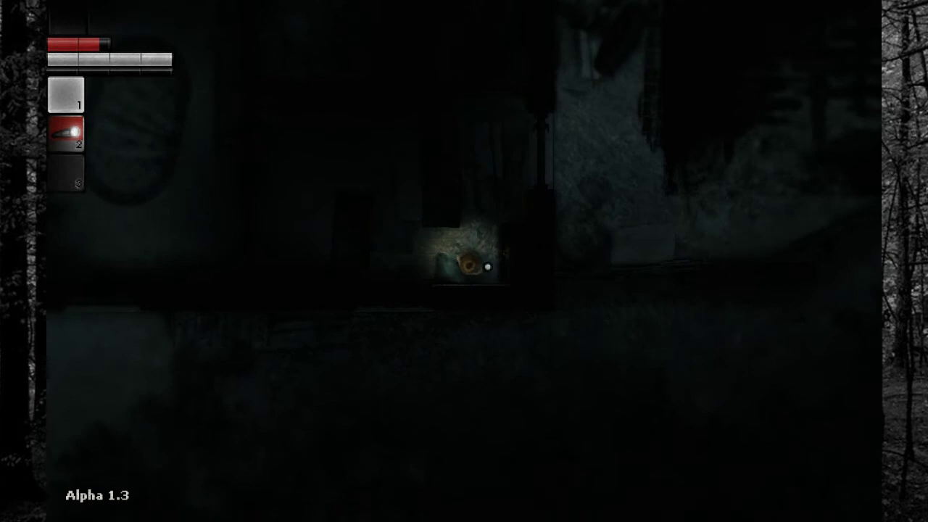
Step: Open and exit the combination lock, then walk through to the next wooden door
left_click(498, 261)
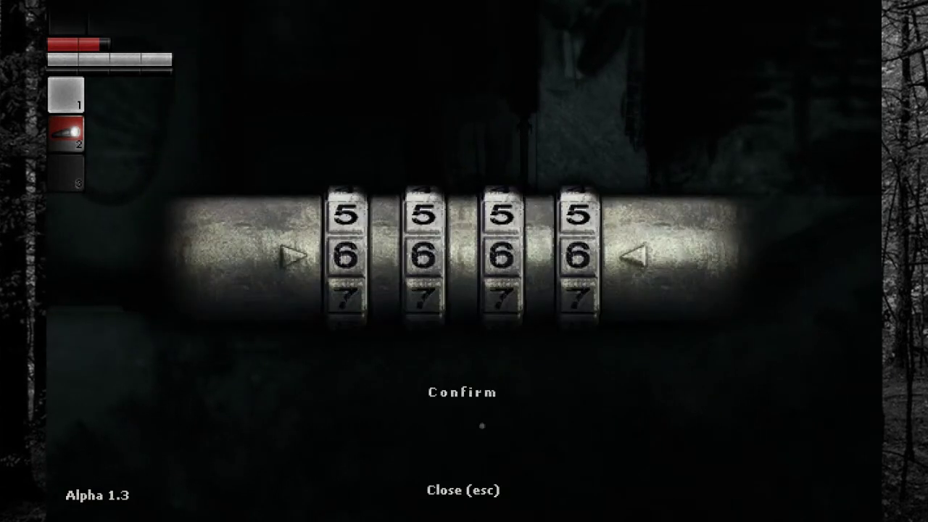
key("Escape")
key("w")
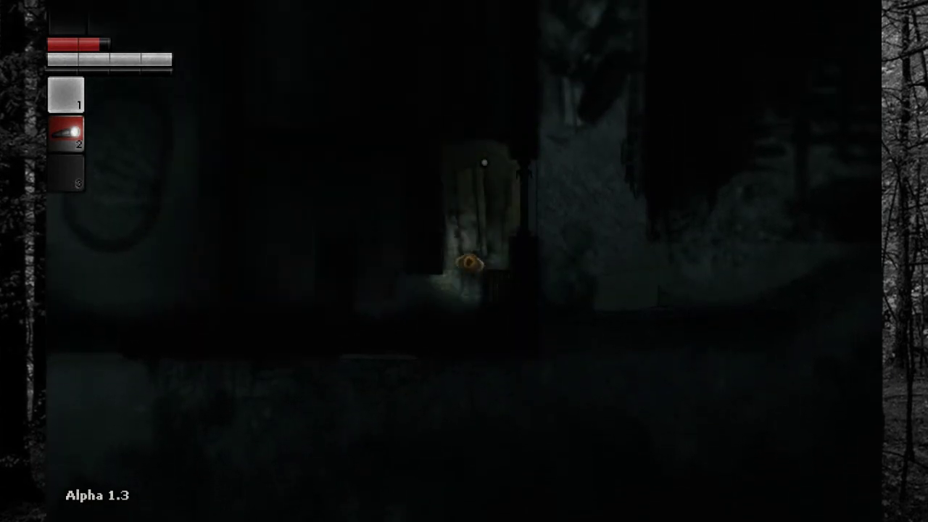
key("w")
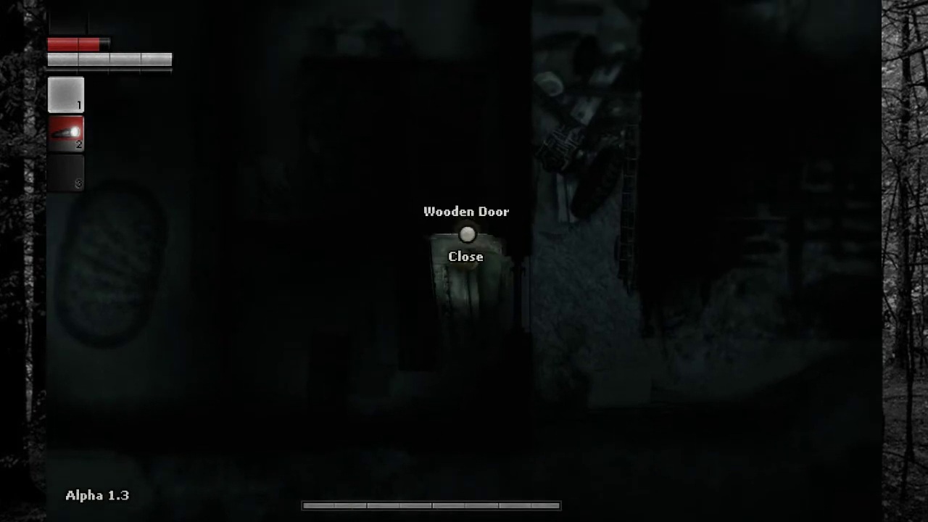
key("w")
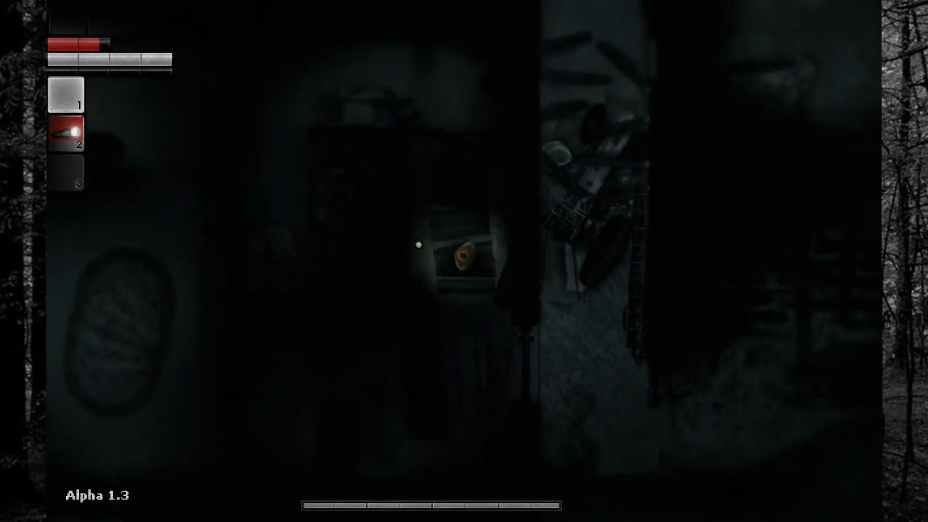
key("w")
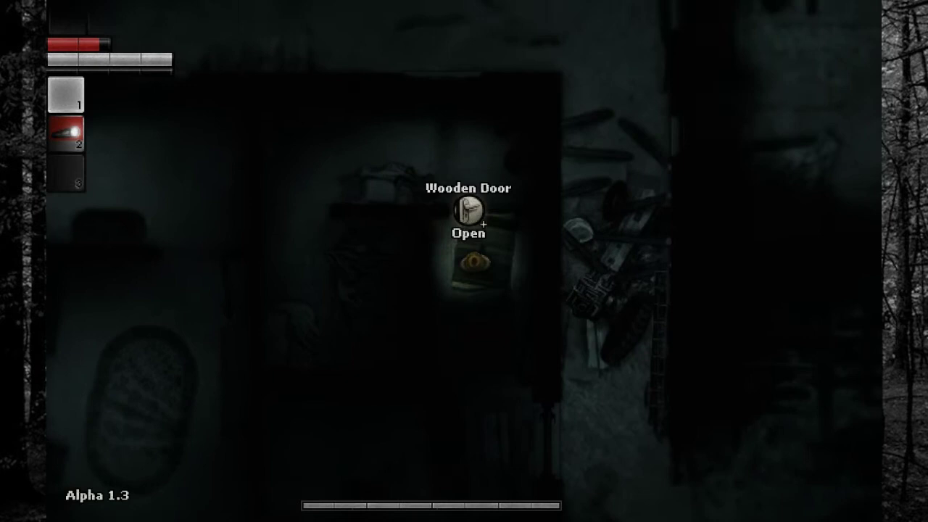
key("w")
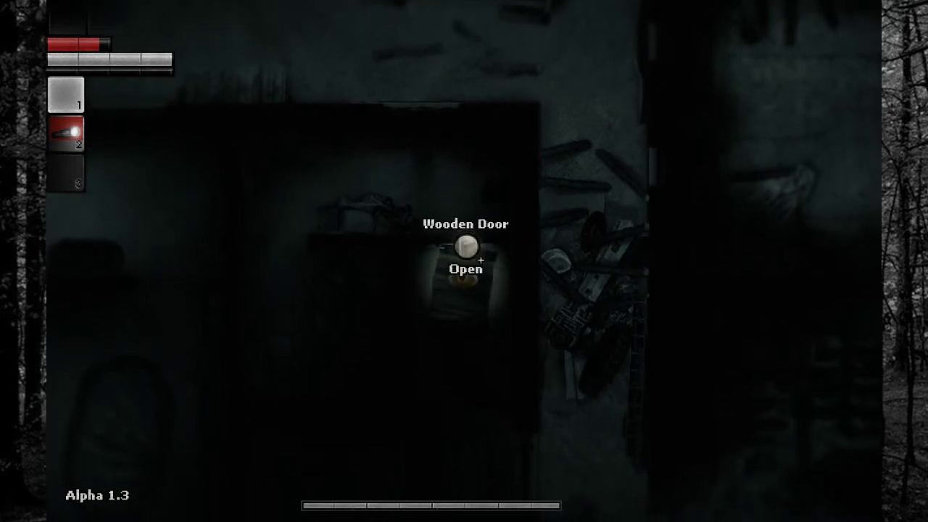
Step: Check the carried items, including the lockpick, then find the wooden door locked, needing a key
key("w")
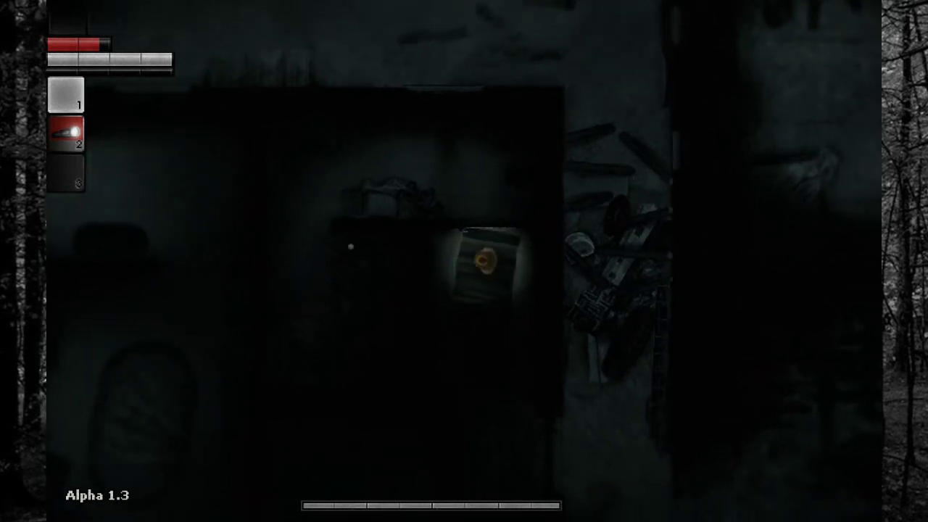
key("Tab")
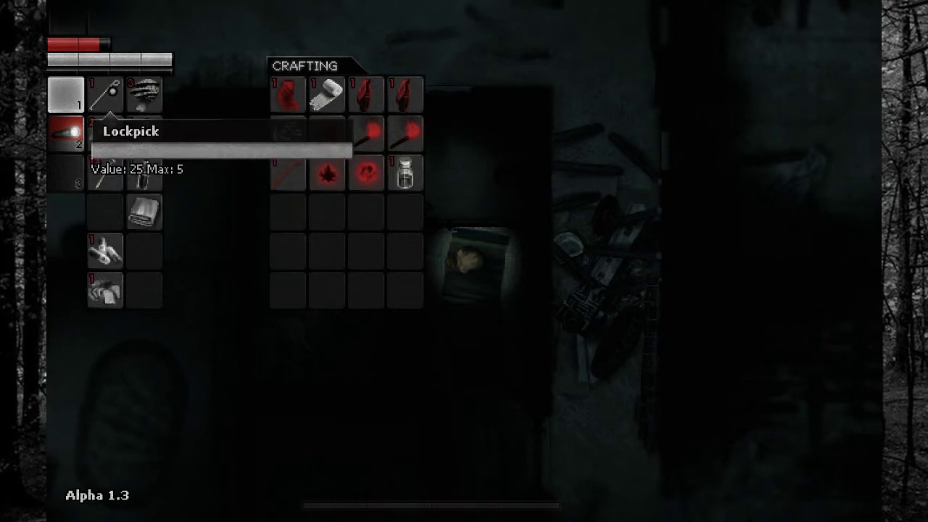
key("Tab")
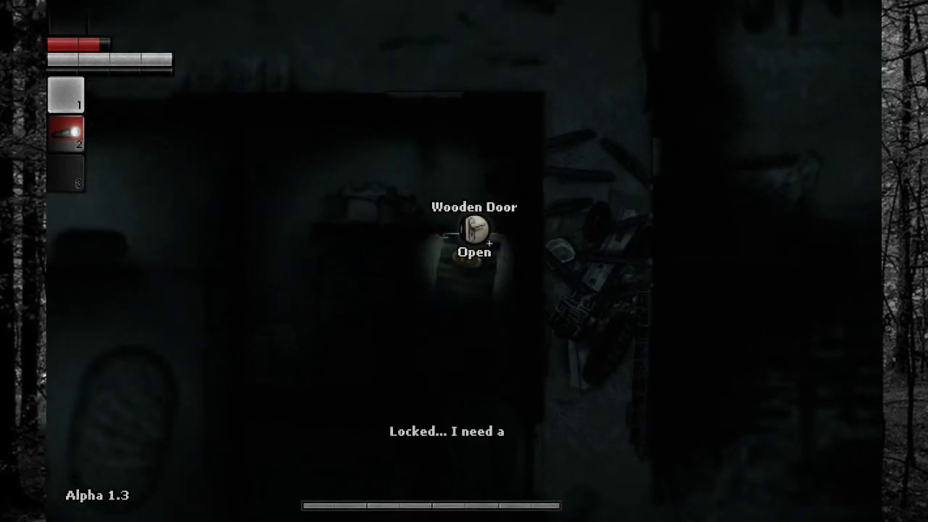
left_click(475, 230)
key("s")
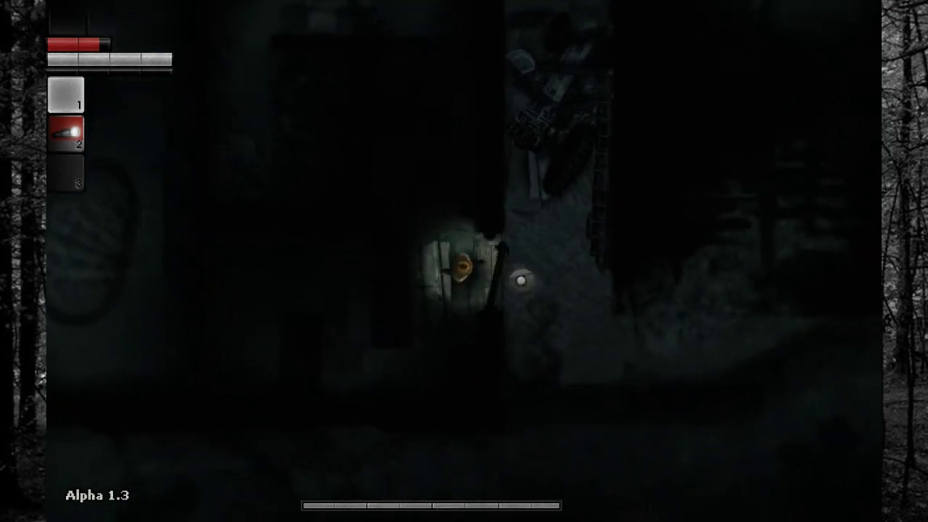
Step: Walk up to the disassembled tractor and examine it
key("w")
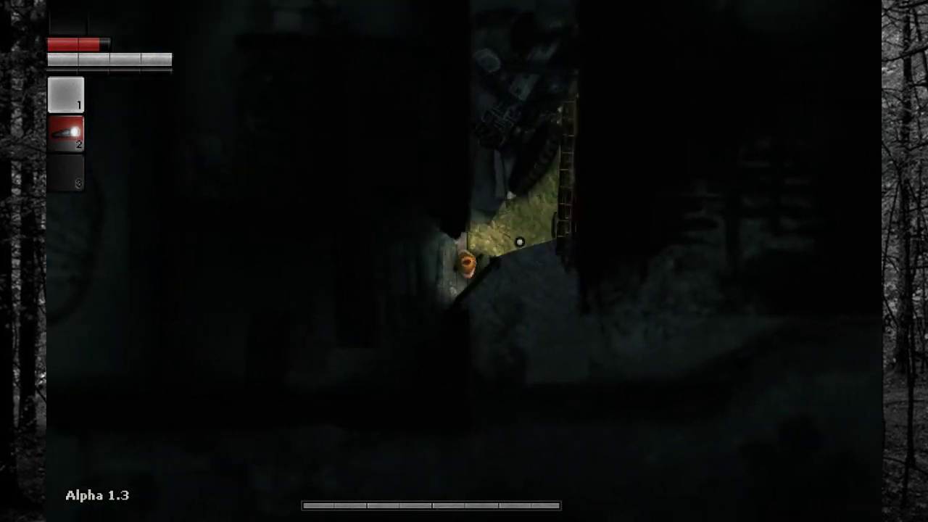
key("w")
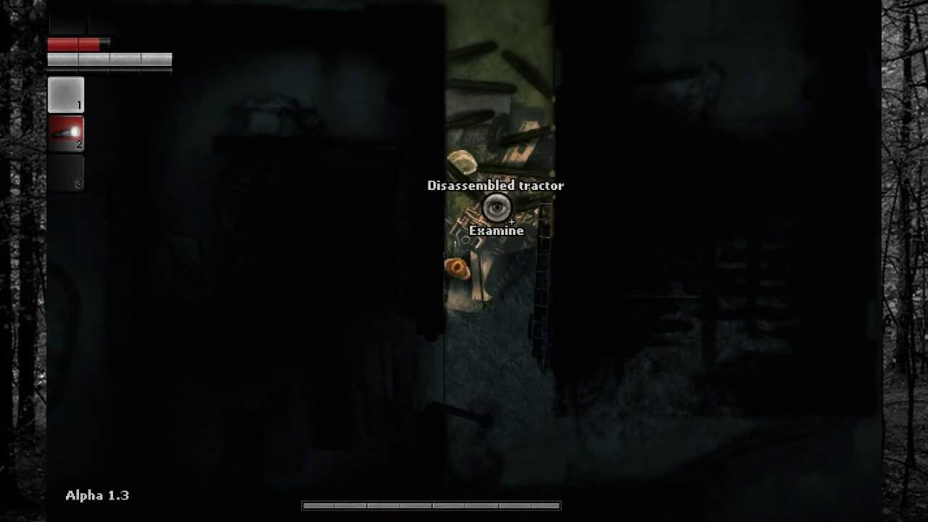
left_click(484, 212)
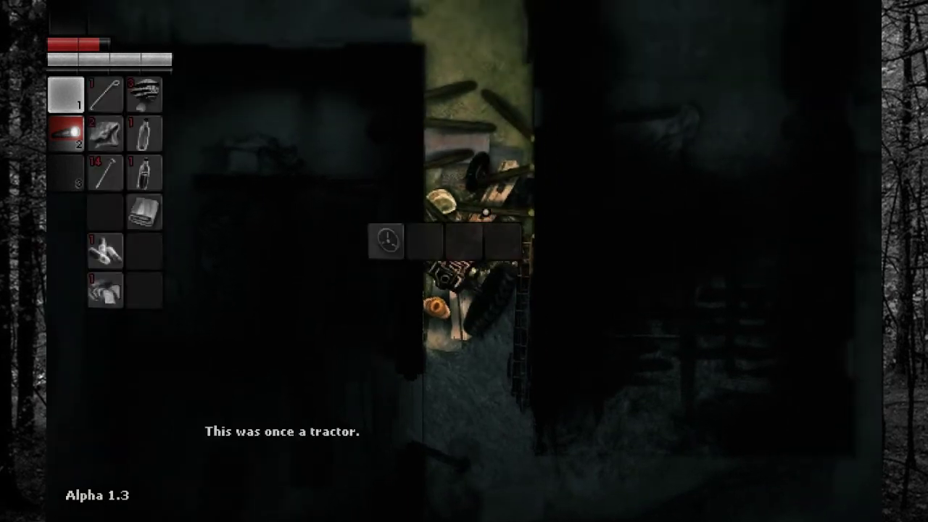
key("Escape")
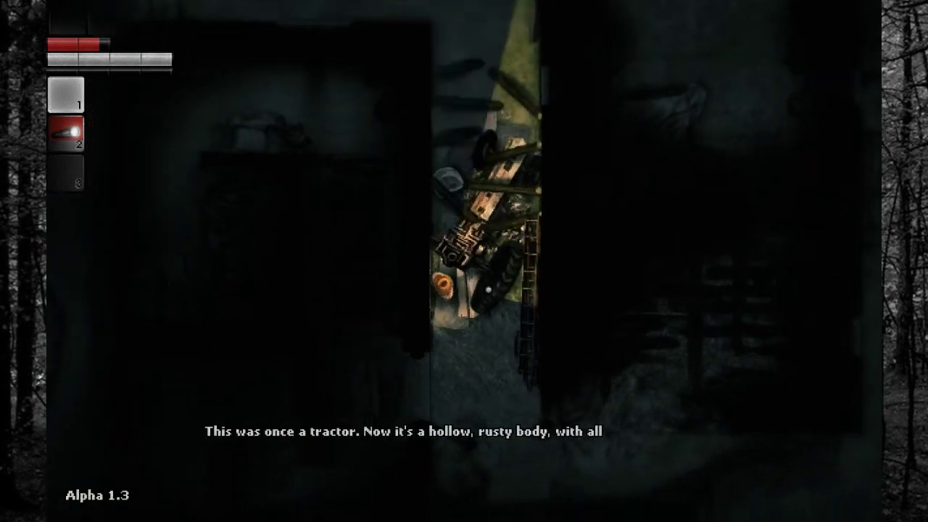
key("s")
key("s")
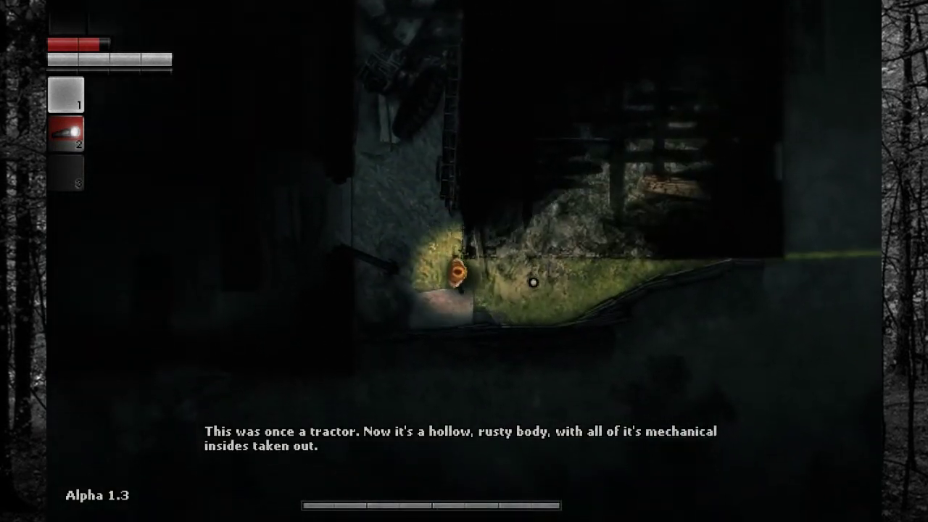
Step: Walk into the scorched wooden ruin and search its loot
key("d")
key("w")
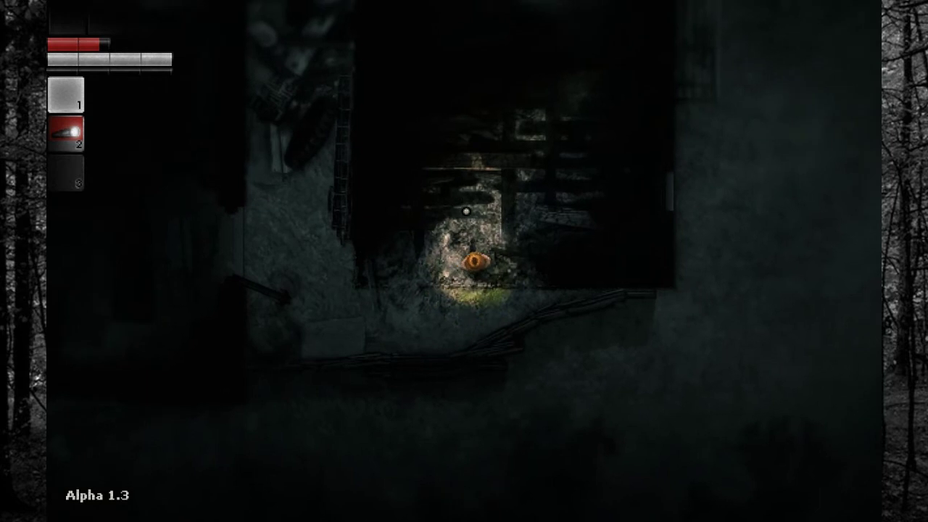
key("w")
key("e")
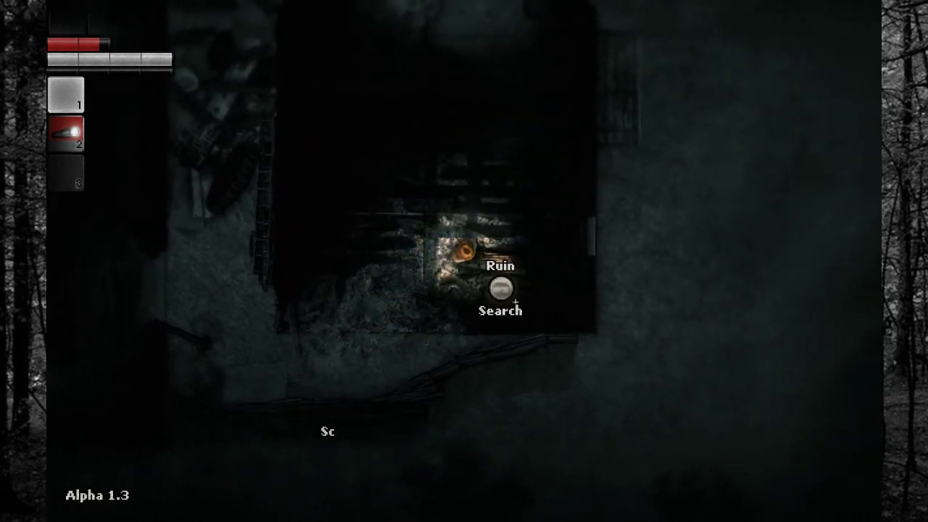
key("e")
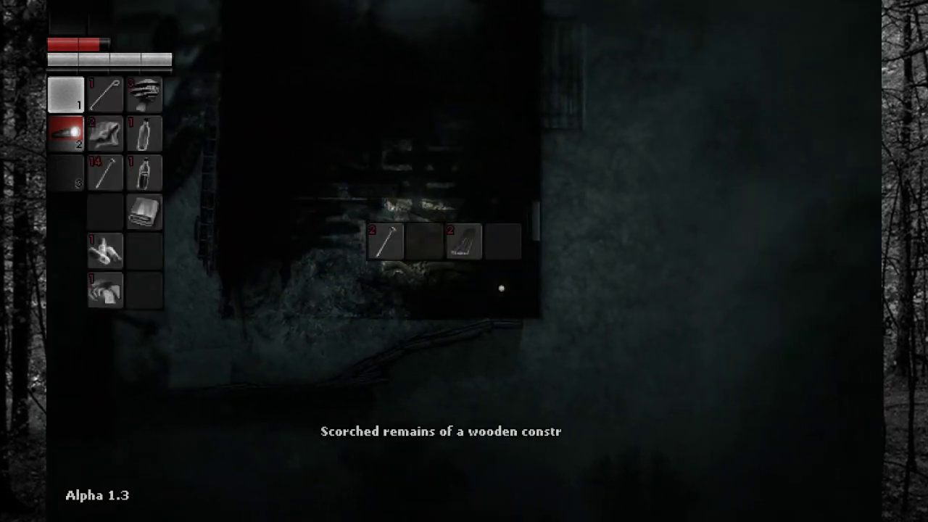
key("Escape")
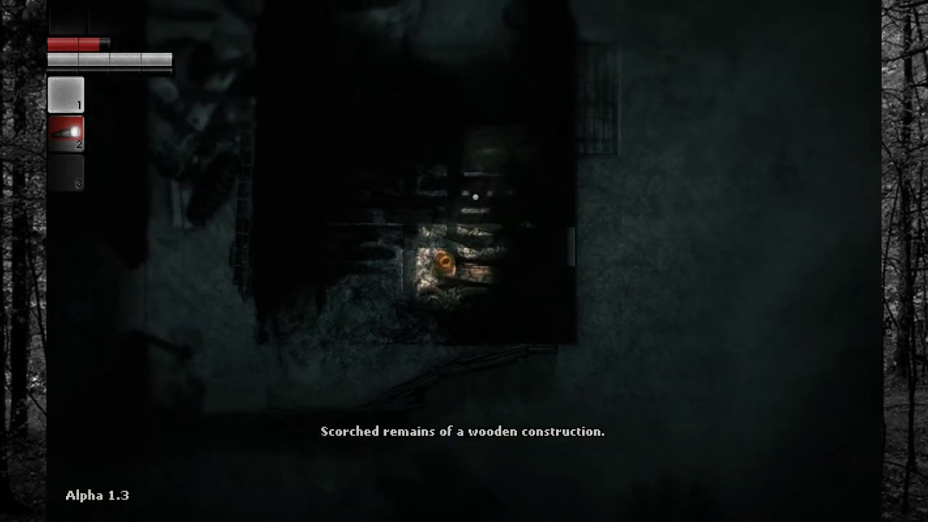
Step: Enter the room through the wooden door and search the egg box and the bed
key("w")
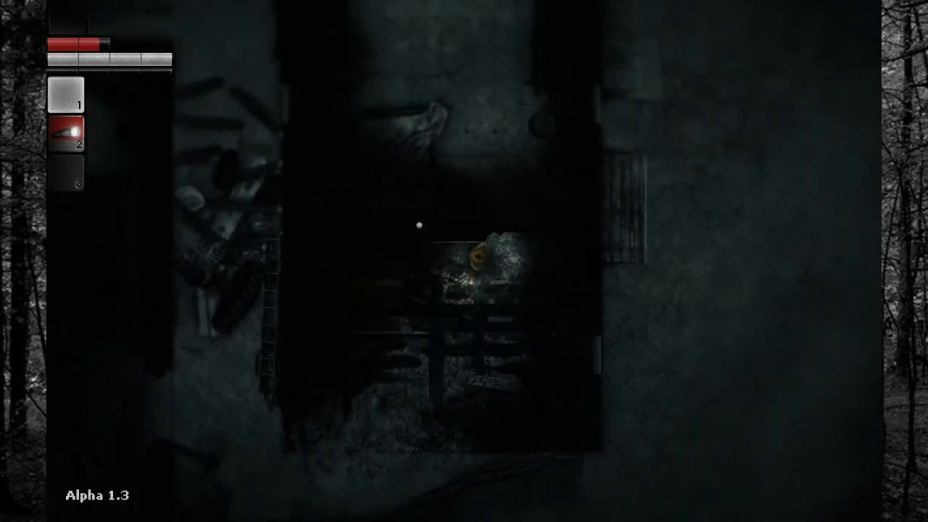
key("e")
key("w")
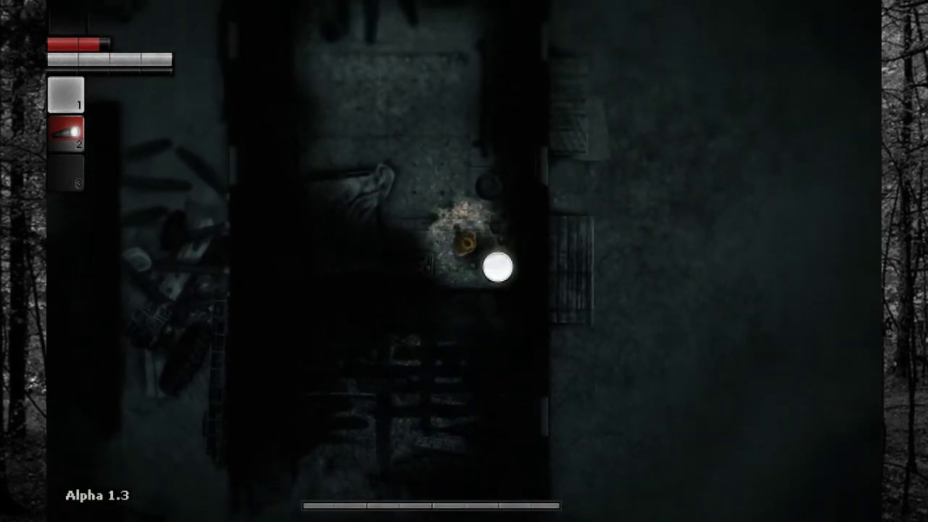
key("w")
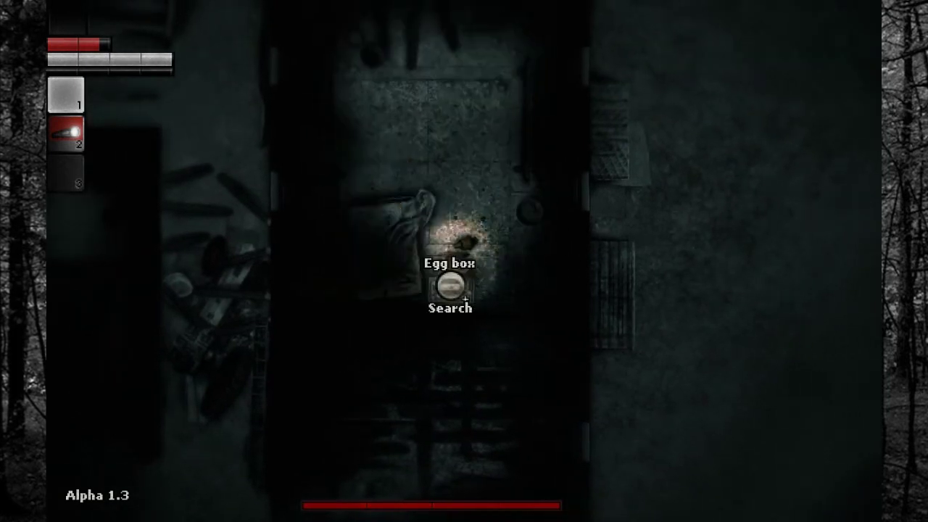
key("e")
key("w")
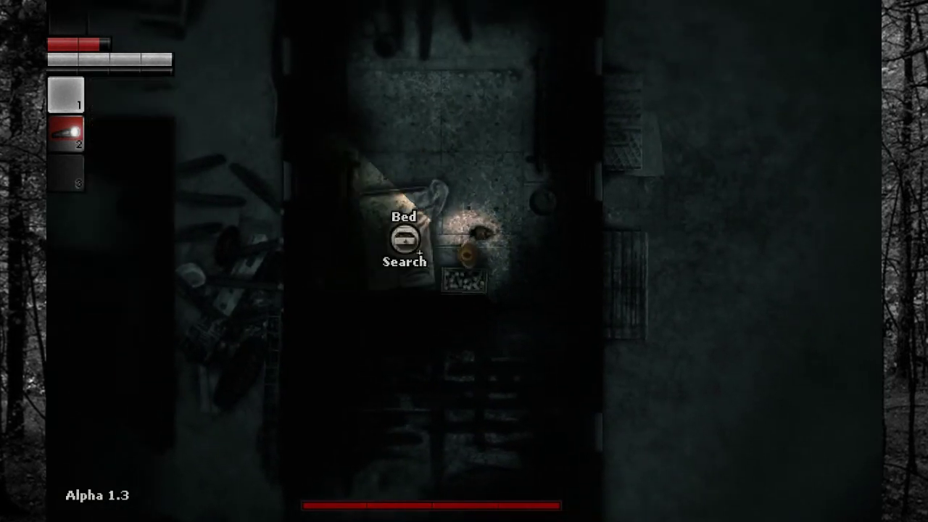
key("e")
key("Escape")
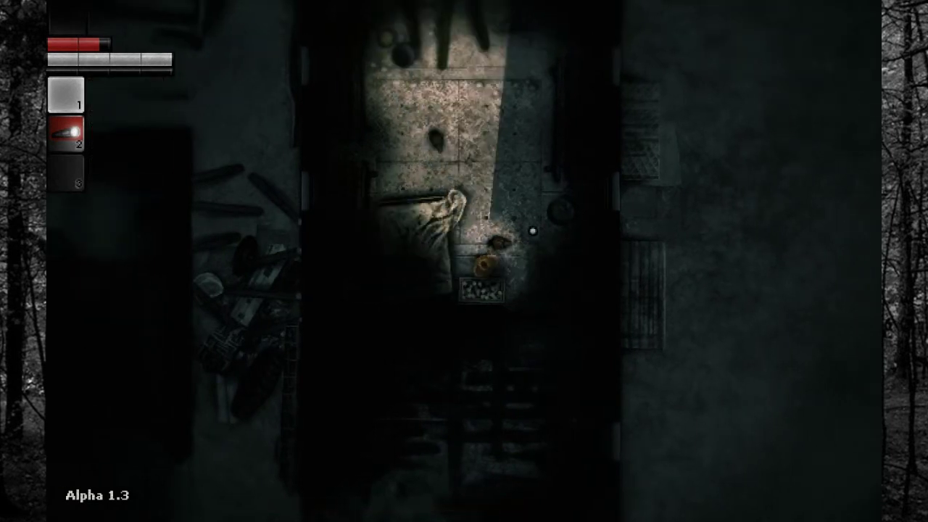
key("w")
Step: Search the egg box again for the eggs, then walk back down the room
key("w")
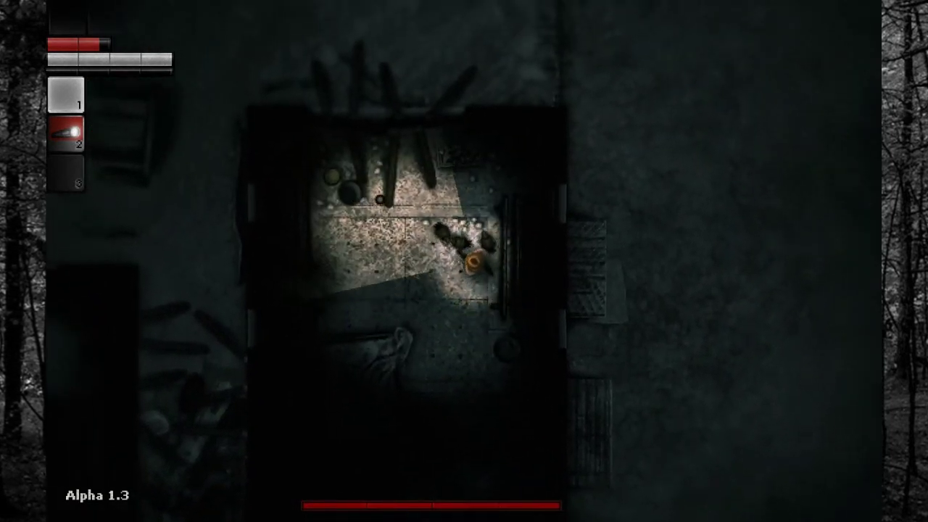
key("w")
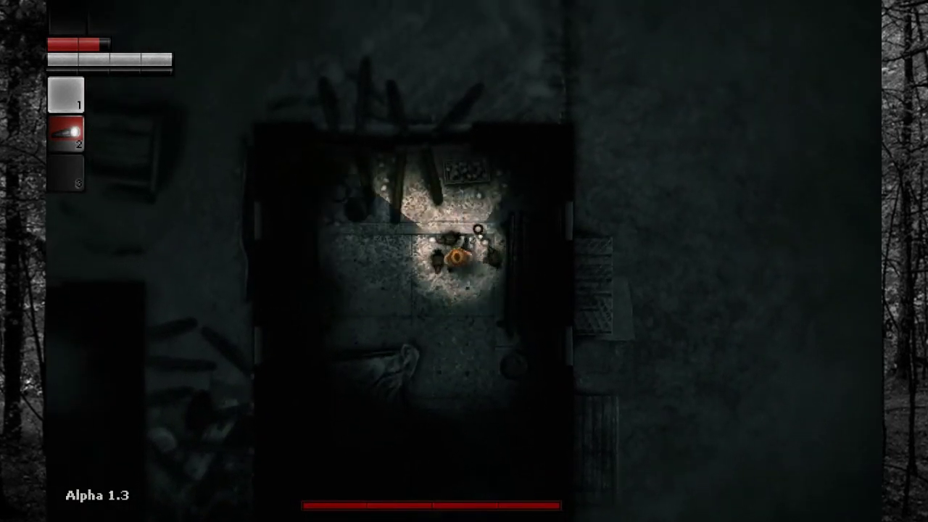
key("e")
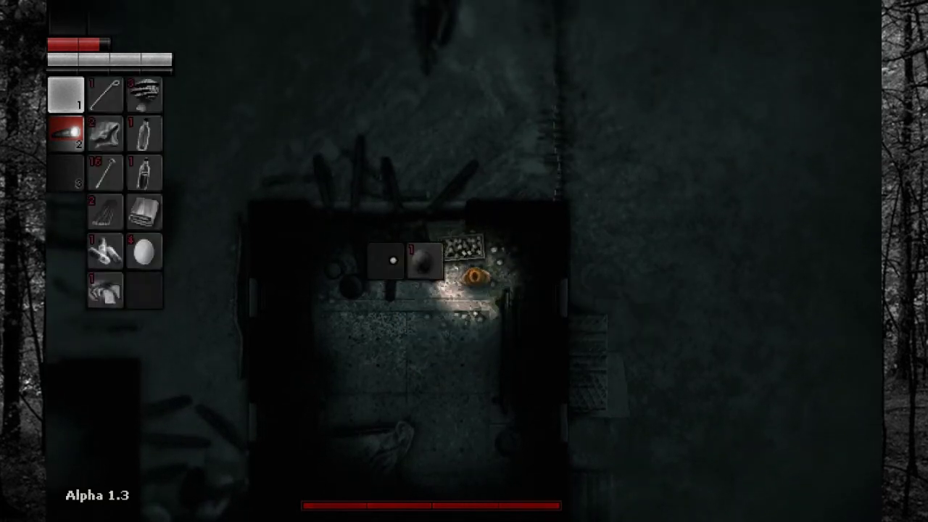
key("Escape")
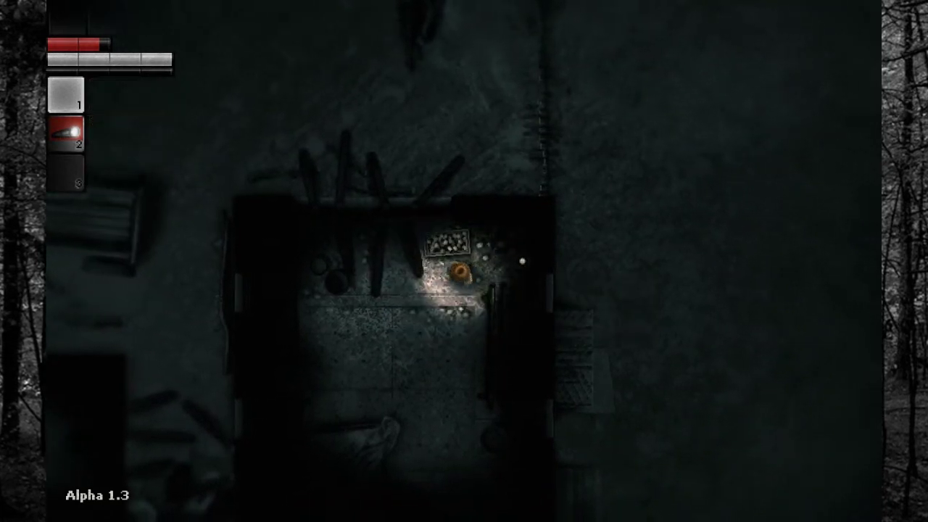
key("s")
key("s")
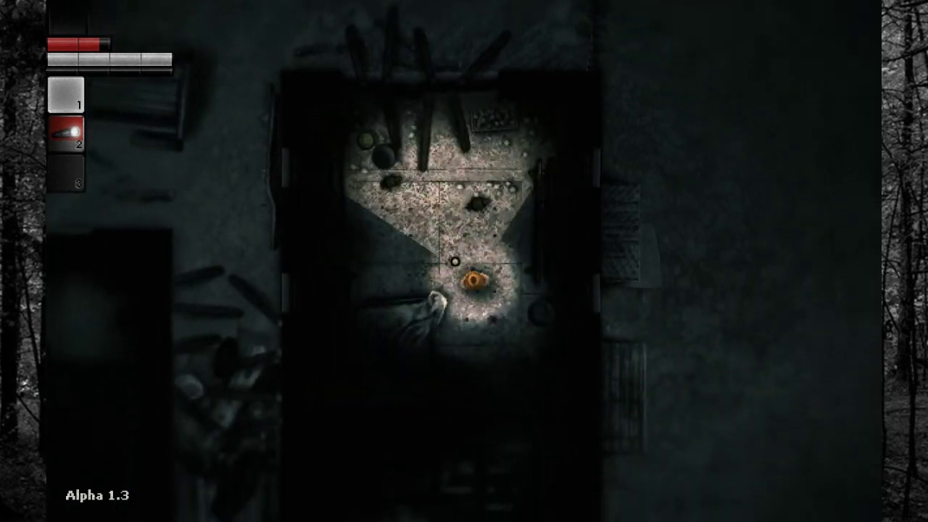
key("s")
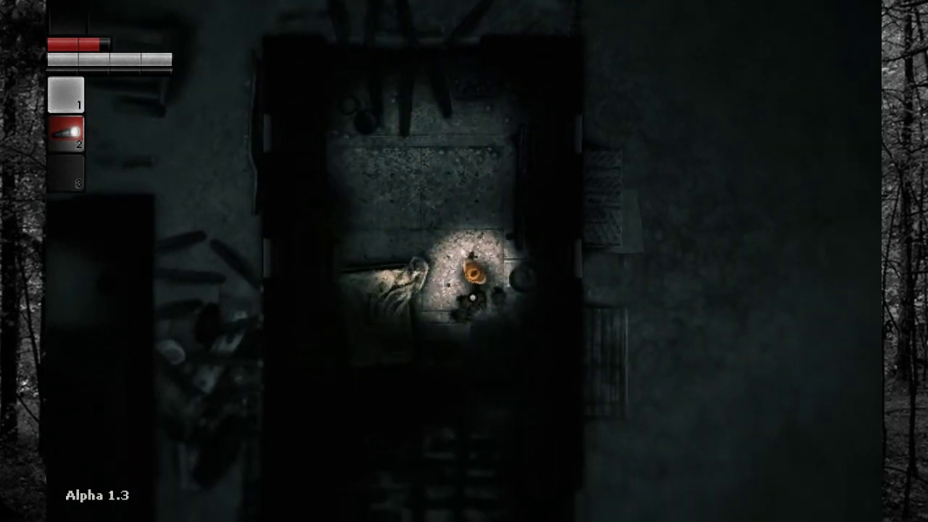
Step: Leave by the door, pass the wardrobe, and go through the wooden door onto the rug
left_click(484, 290)
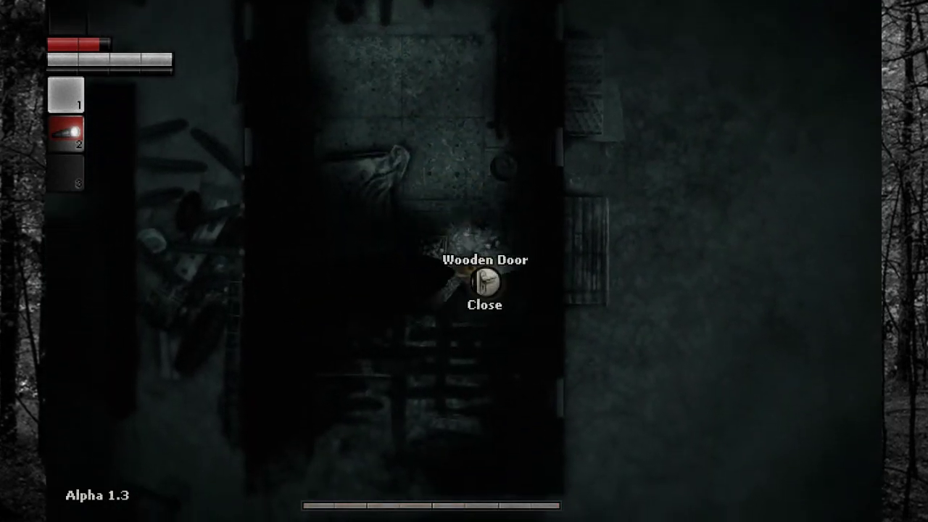
key("s")
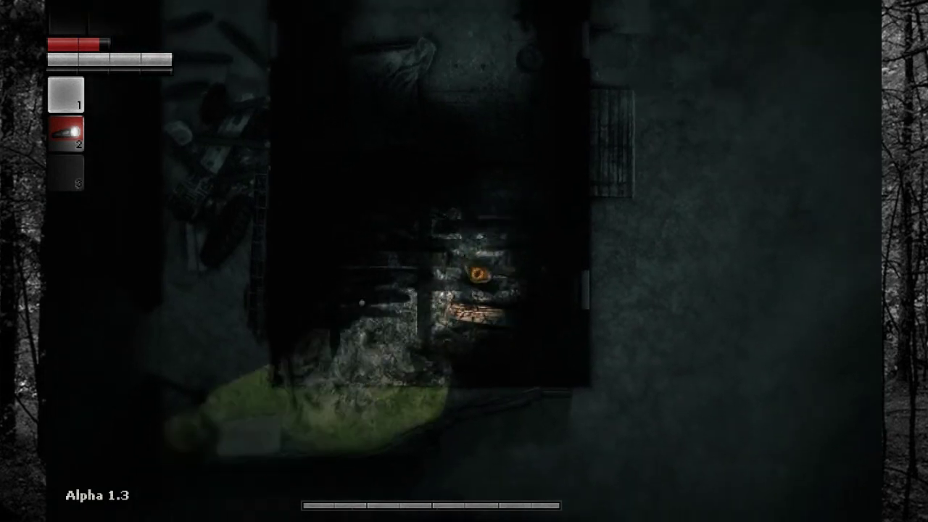
key("s")
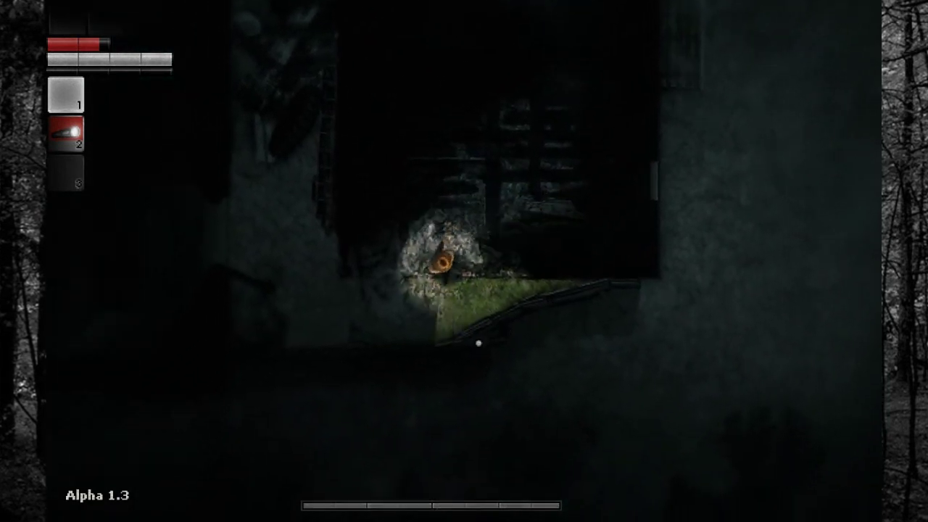
key("a")
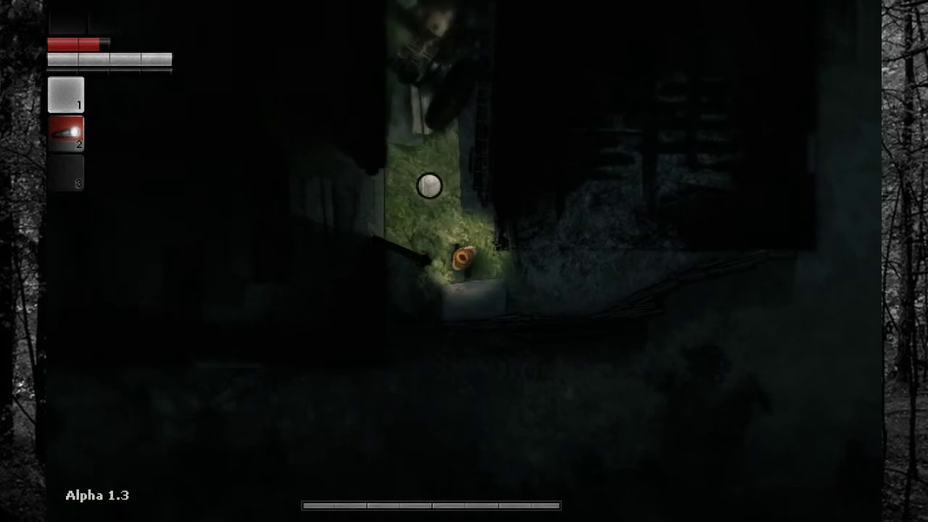
key("a")
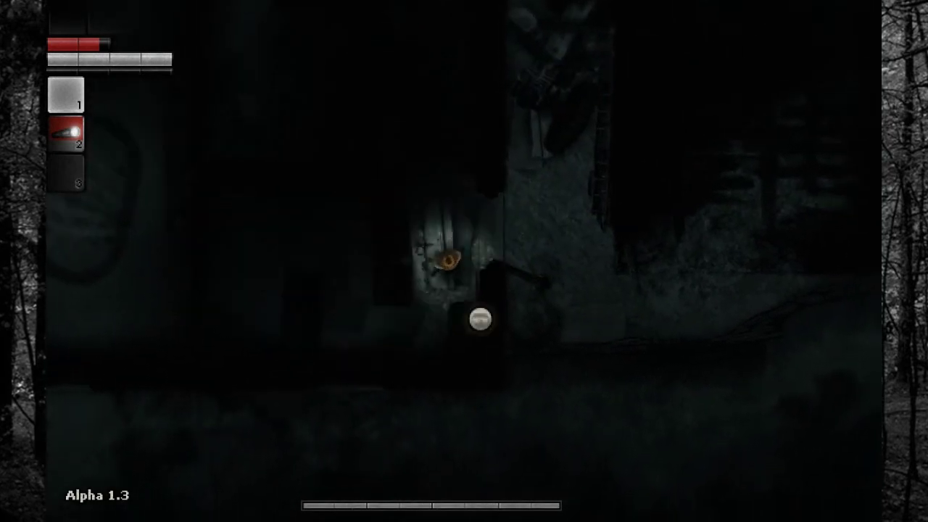
key("w")
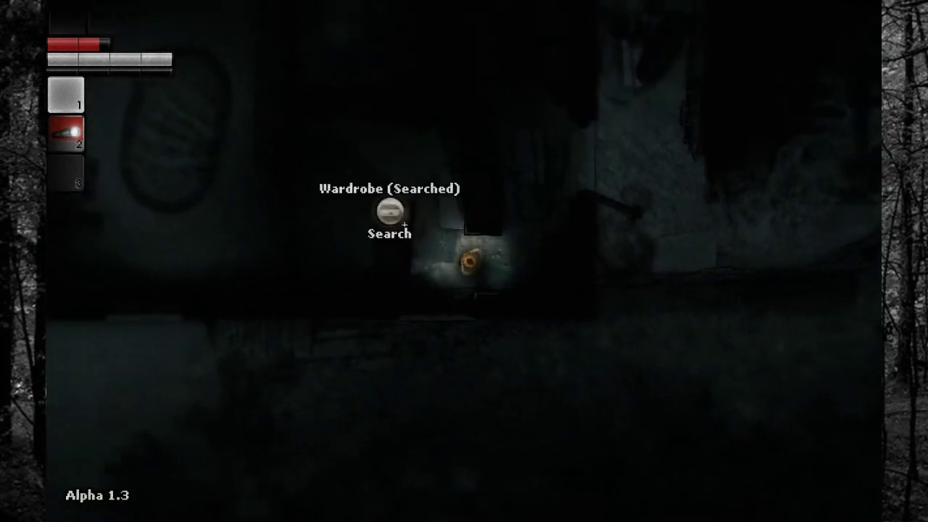
key("w")
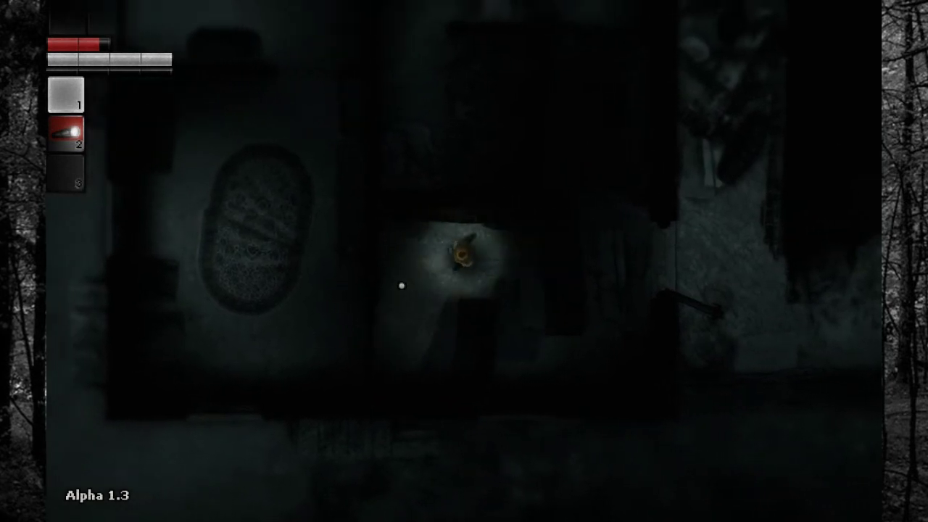
key("s")
left_click(462, 294)
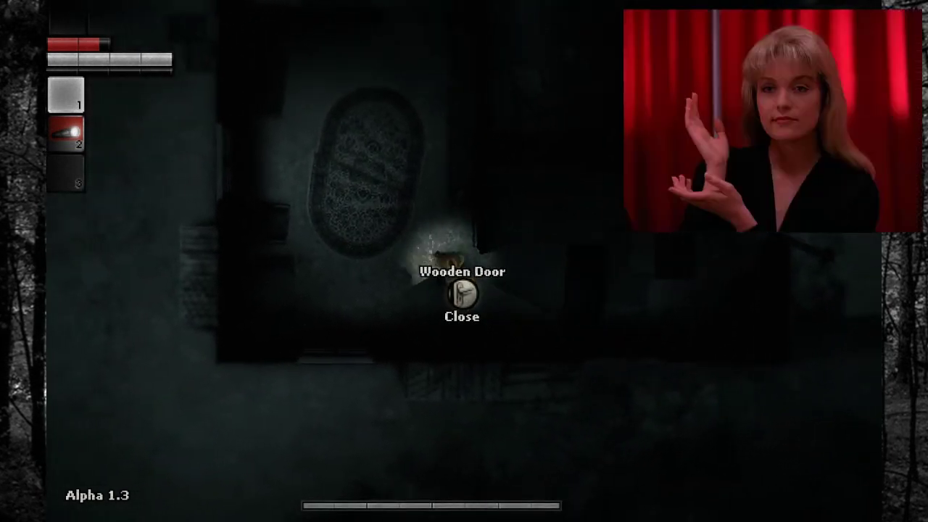
key("w")
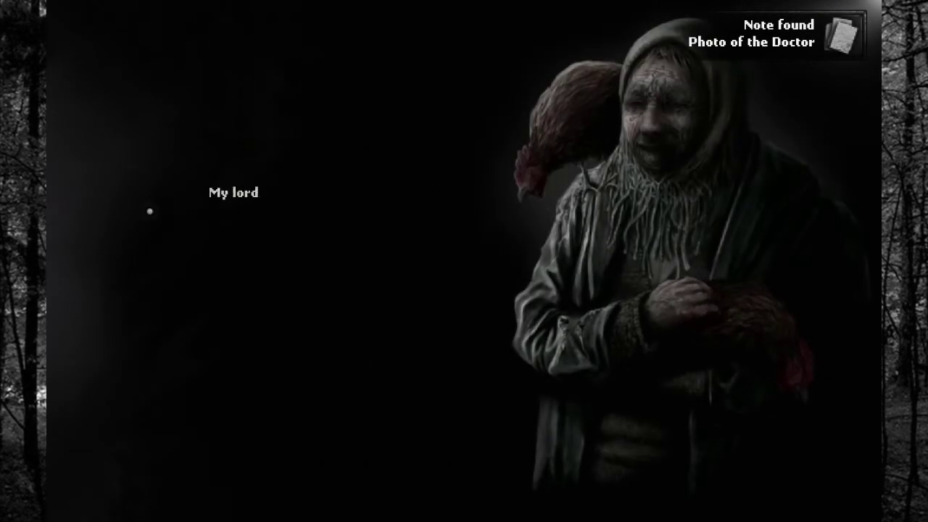
Step: End the dialogue, shut the wooden door, and climb out the window toward the cart
left_click(150, 211)
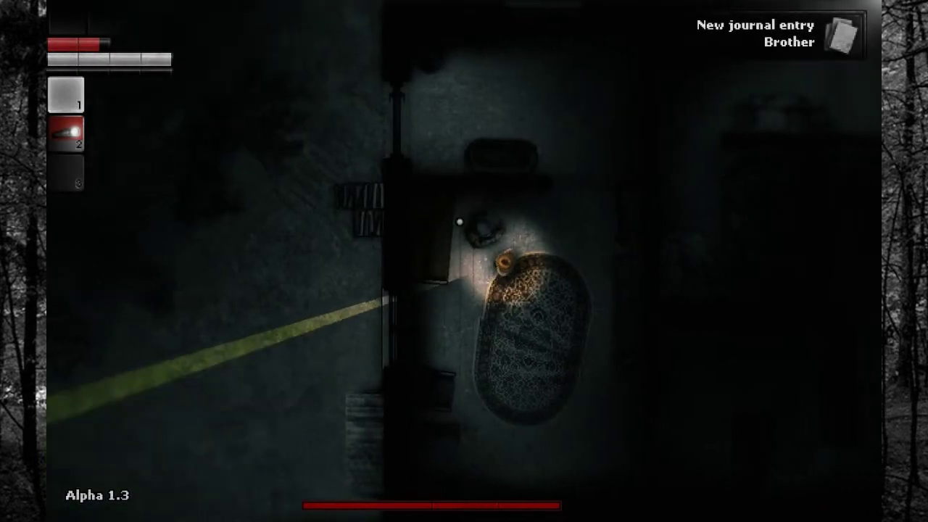
key("w")
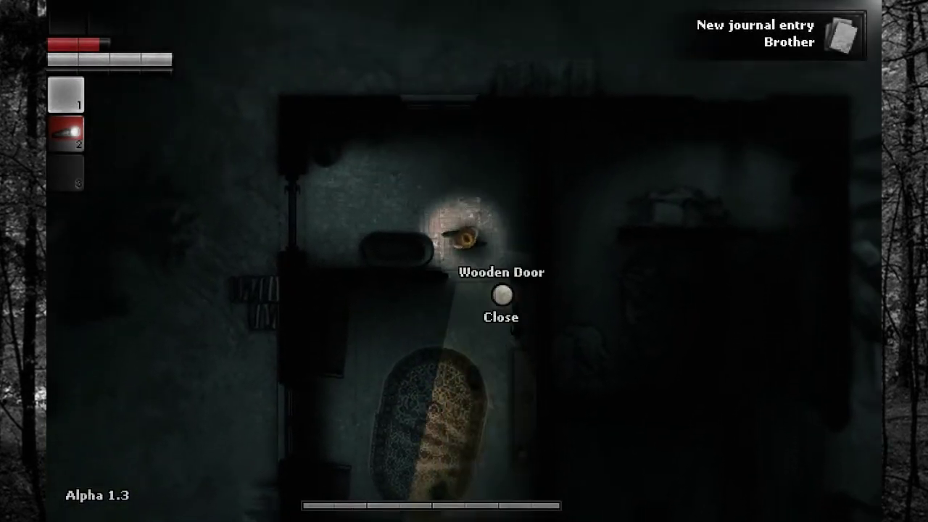
left_click(502, 295)
key("w")
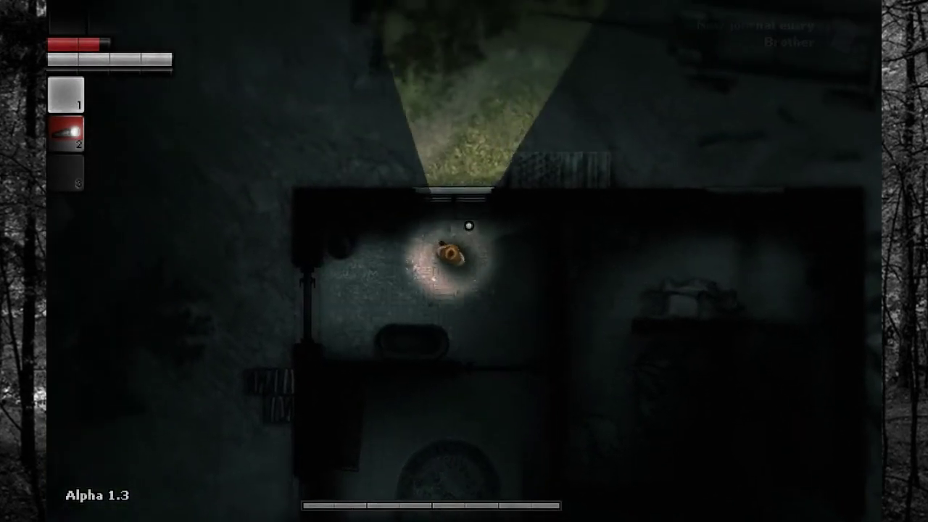
key("w")
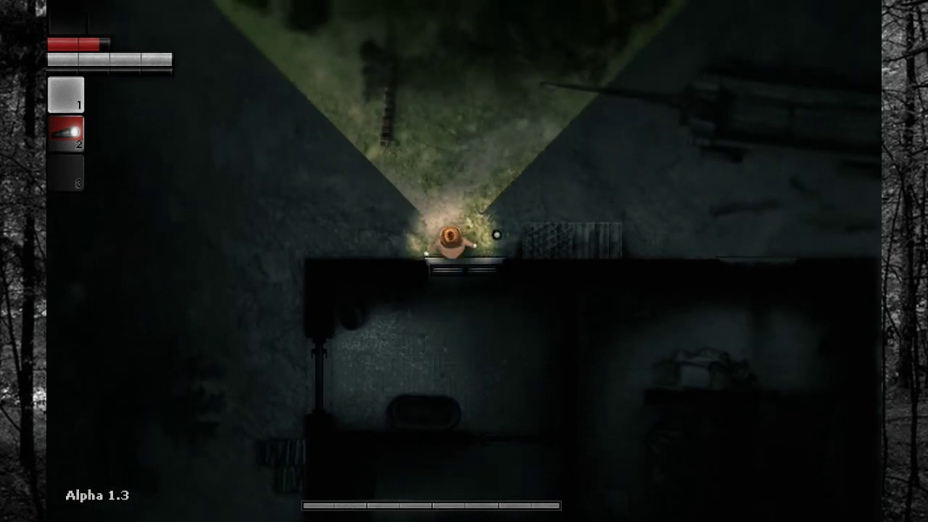
key("w")
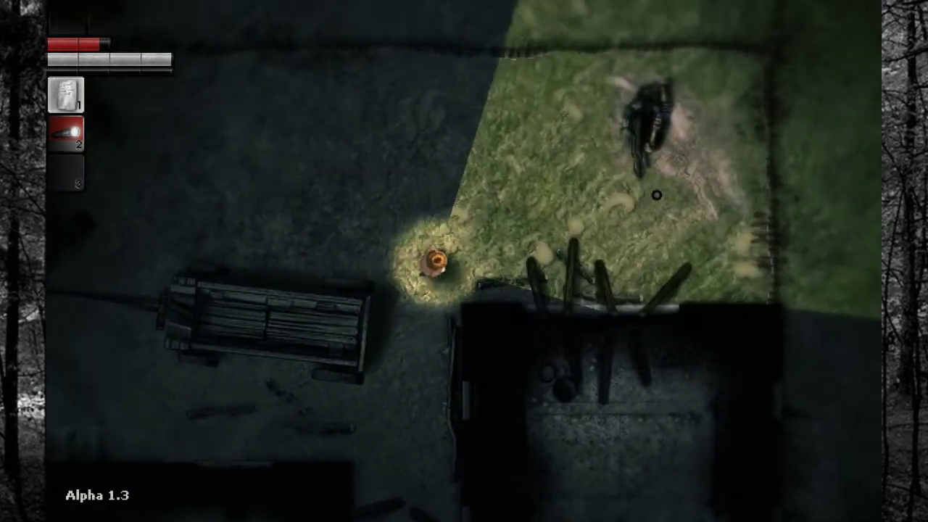
Step: Take the Rope from the well into quick slot 3 and briefly check the crafting panel
key("e")
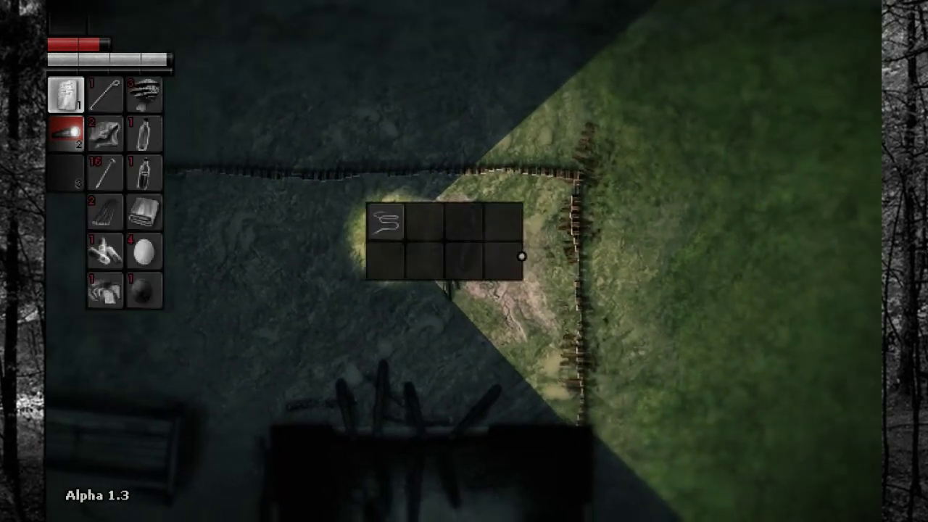
key("Escape")
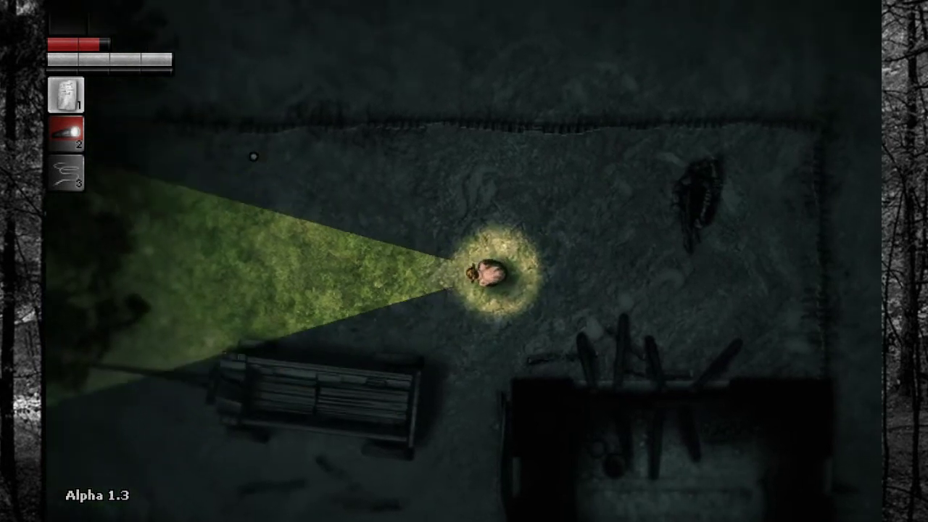
key("Tab")
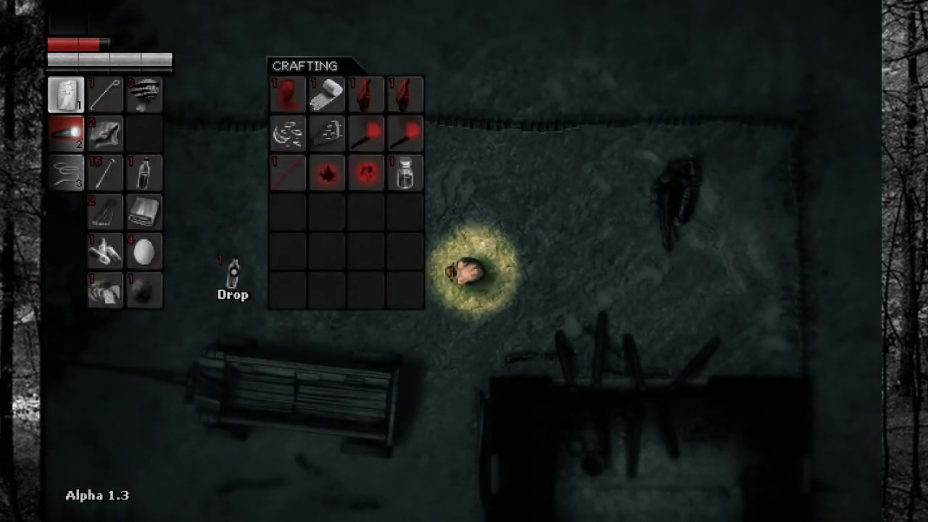
key("Tab")
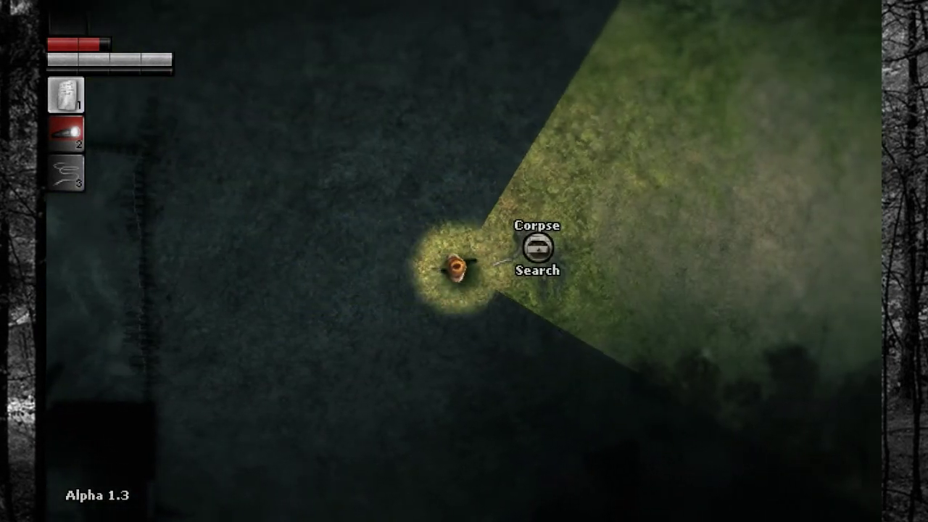
Step: Search the corpse in the grass, then walk past the mushroom remains
key("e")
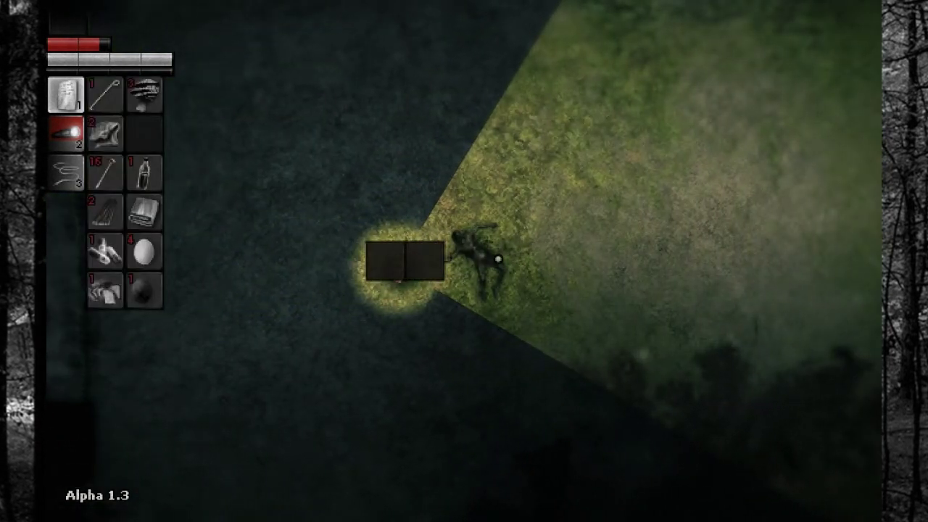
key("Escape")
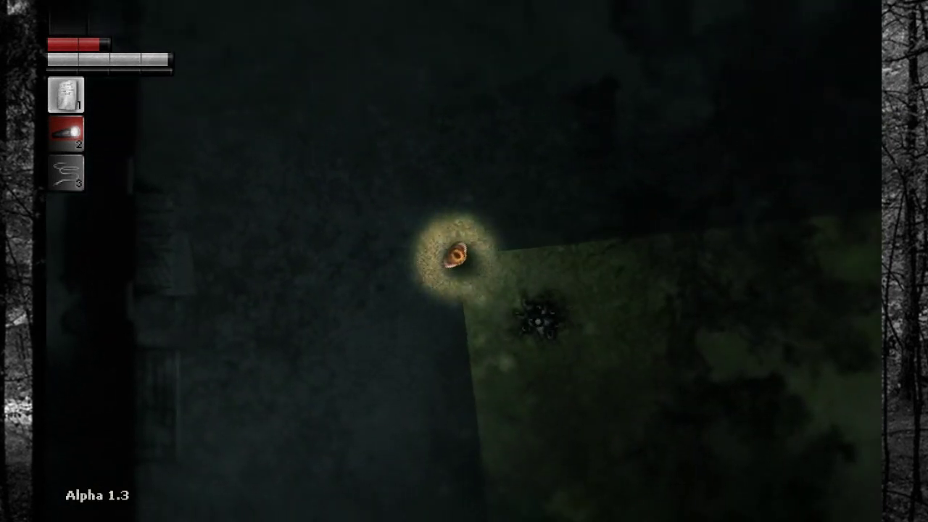
key("s")
key("w")
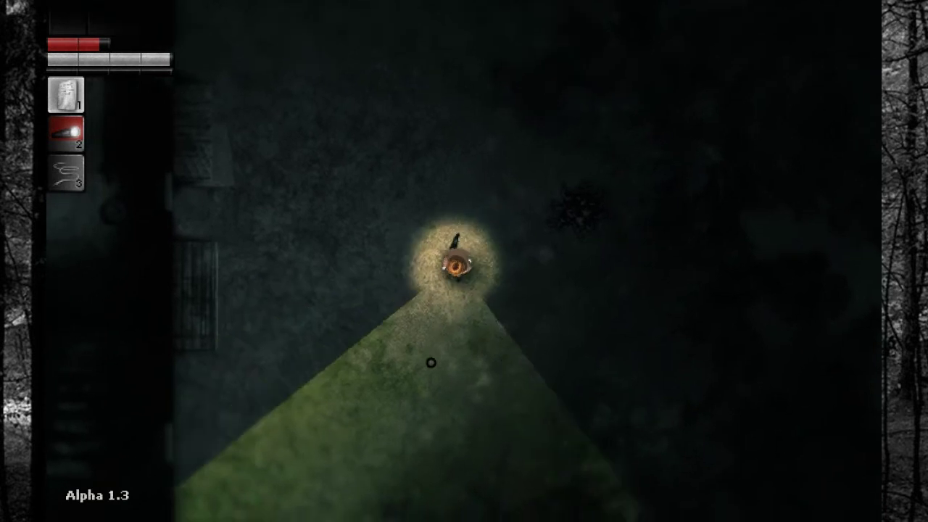
Step: Review the inventory, including the Odd mushroom, then walk deeper into the dark forest
key("w")
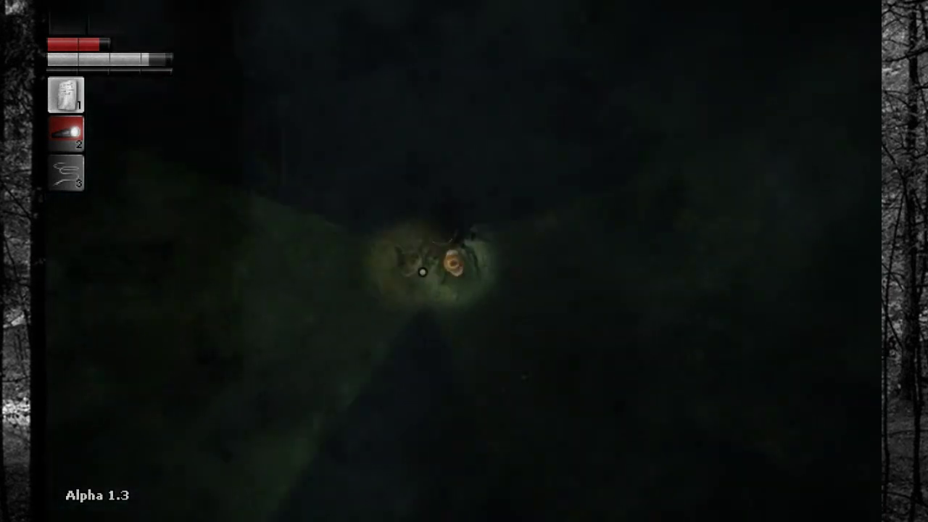
key("Tab")
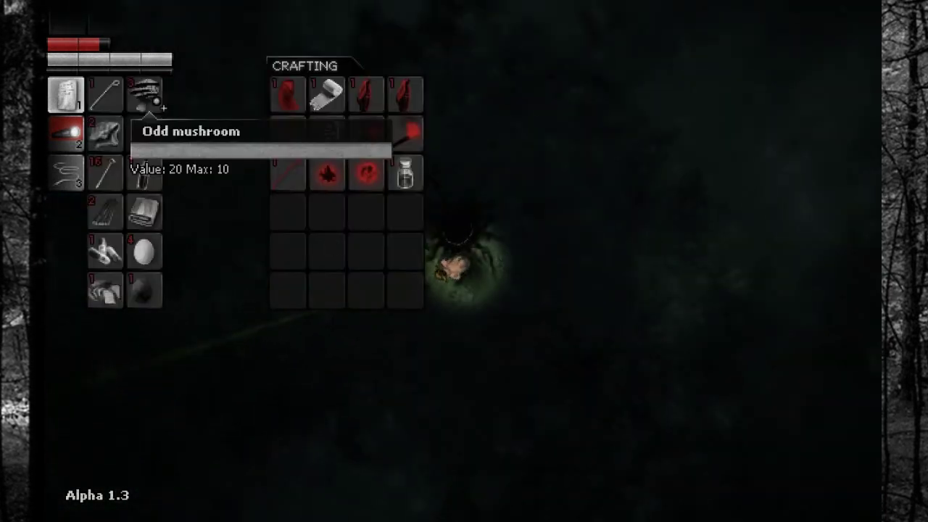
key("Tab")
key("w")
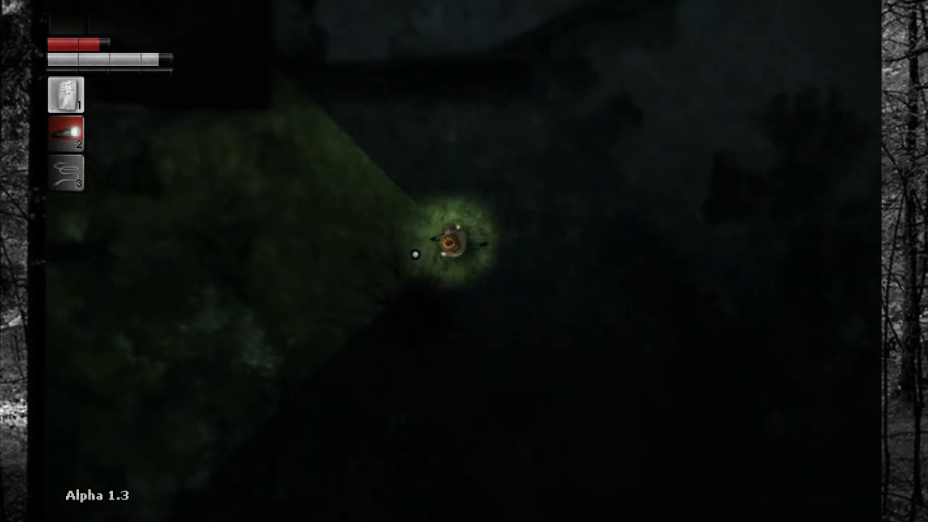
key("s")
key("a")
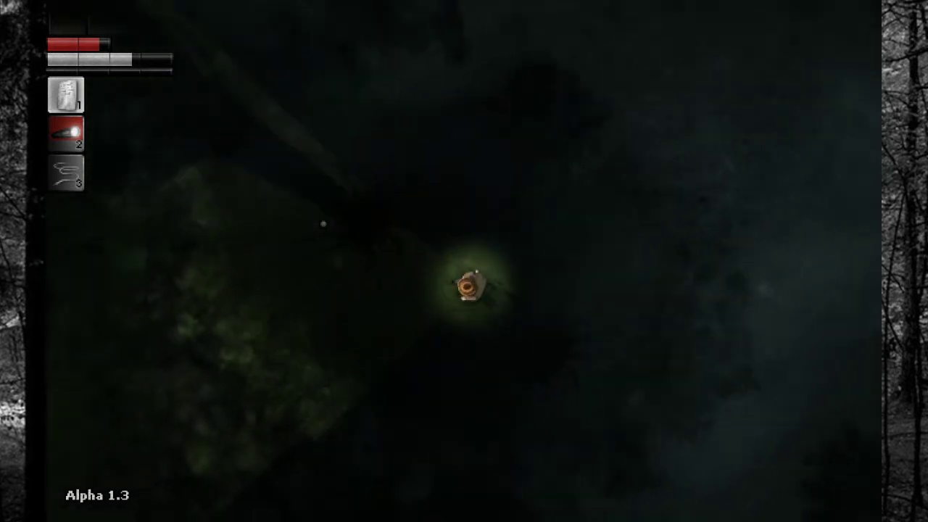
Step: Check the compass, search the log pile, and walk on through the forest
key("m")
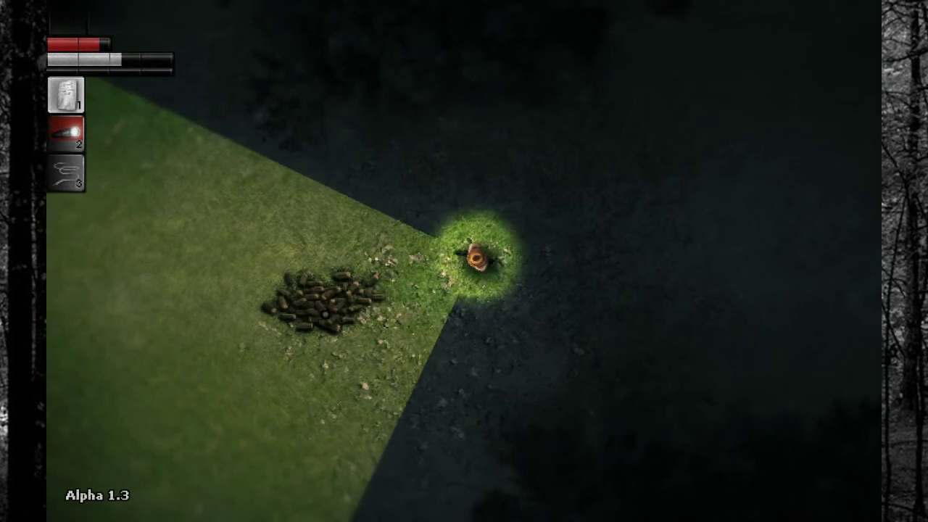
key("e")
key("Escape")
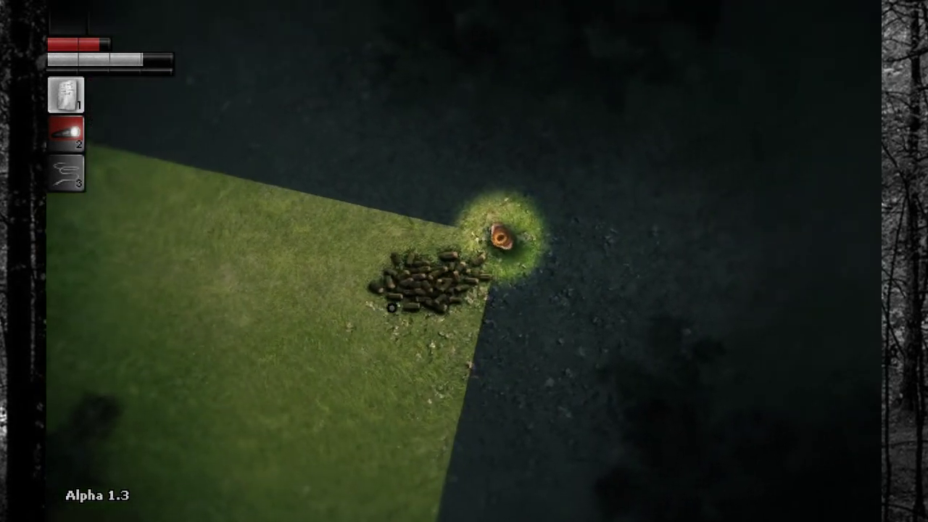
key("w")
key("w")
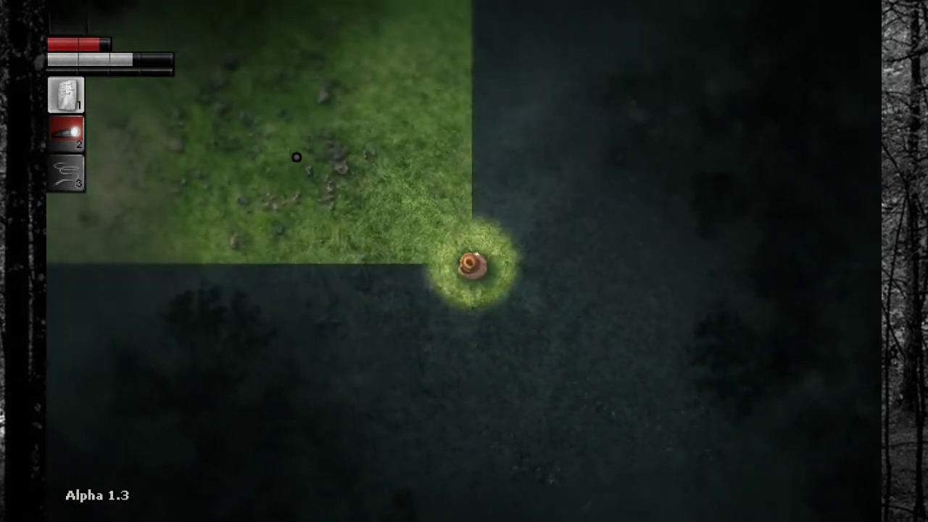
key("w")
key("w")
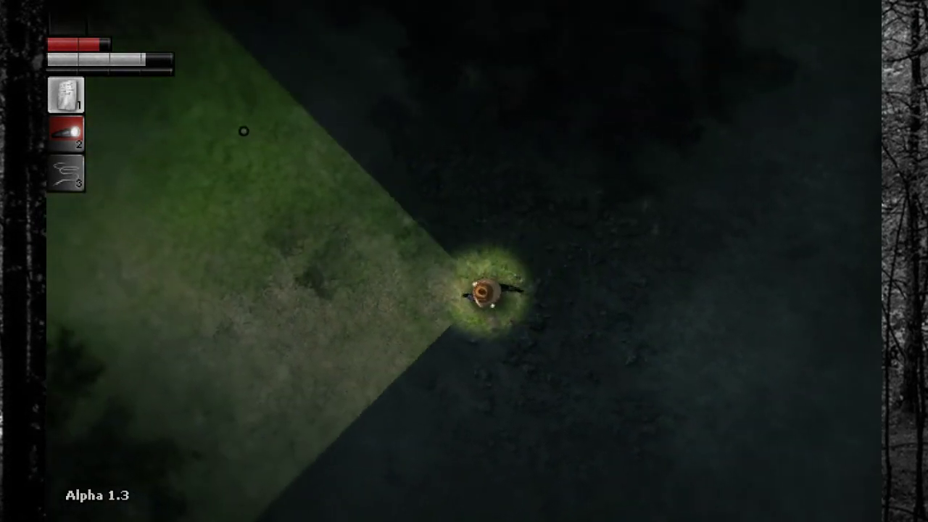
Step: Walk toward the hole, consult the map, and cross the clearing to the crate
key("w")
key("w")
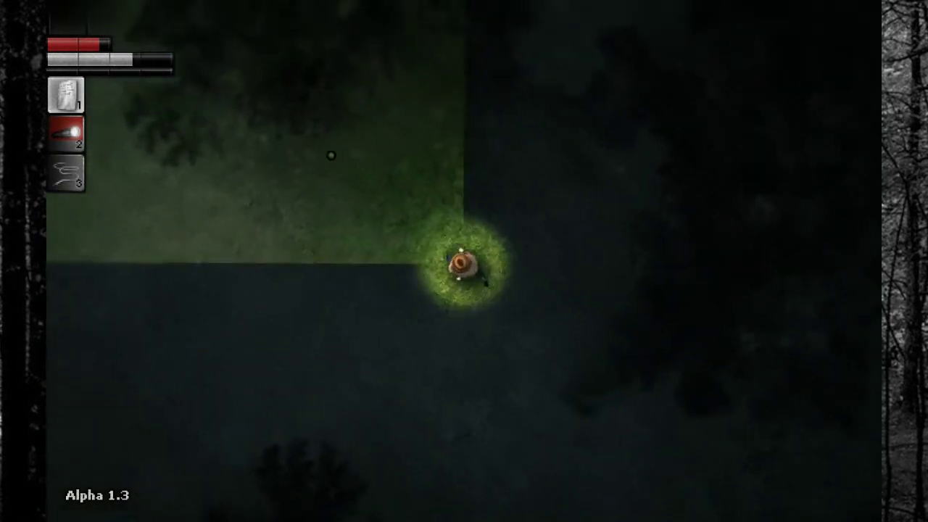
key("w")
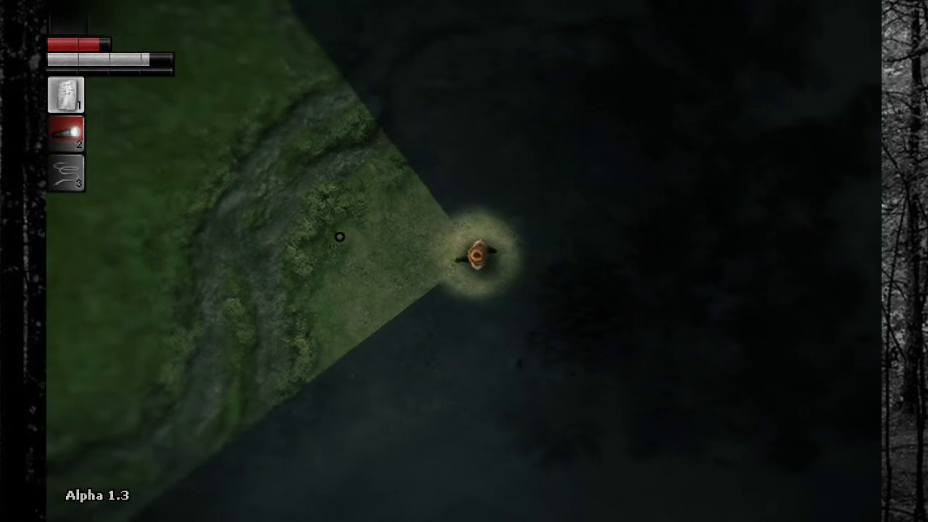
key("m")
key("m")
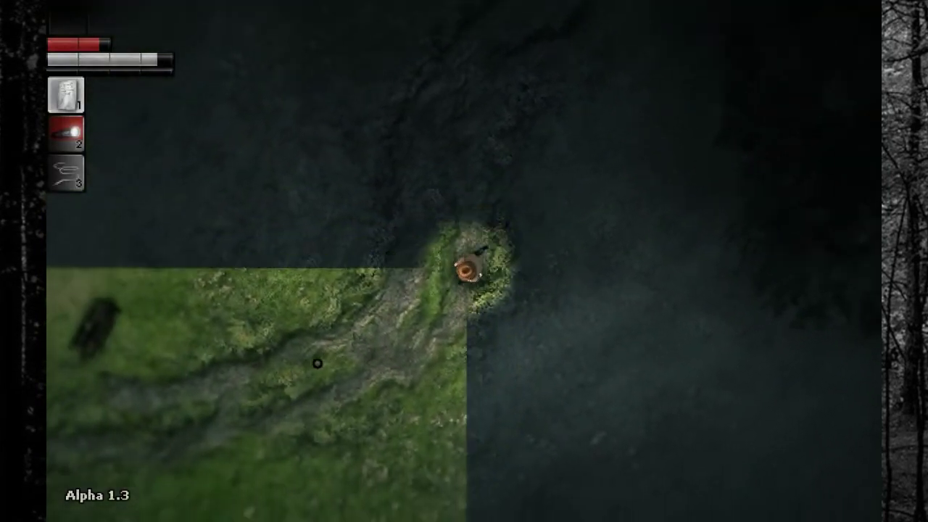
key("a")
key("a")
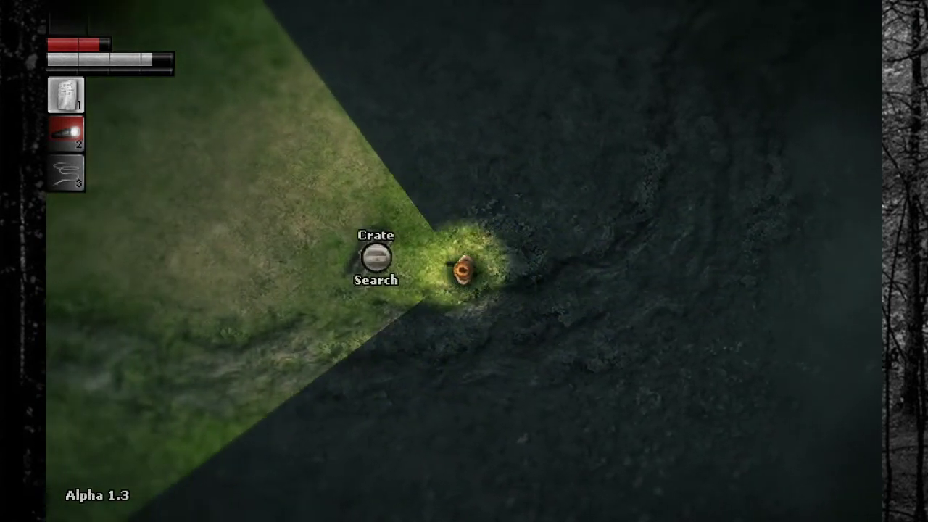
Step: Search the crate at the field's edge, then step toward the water
key("e")
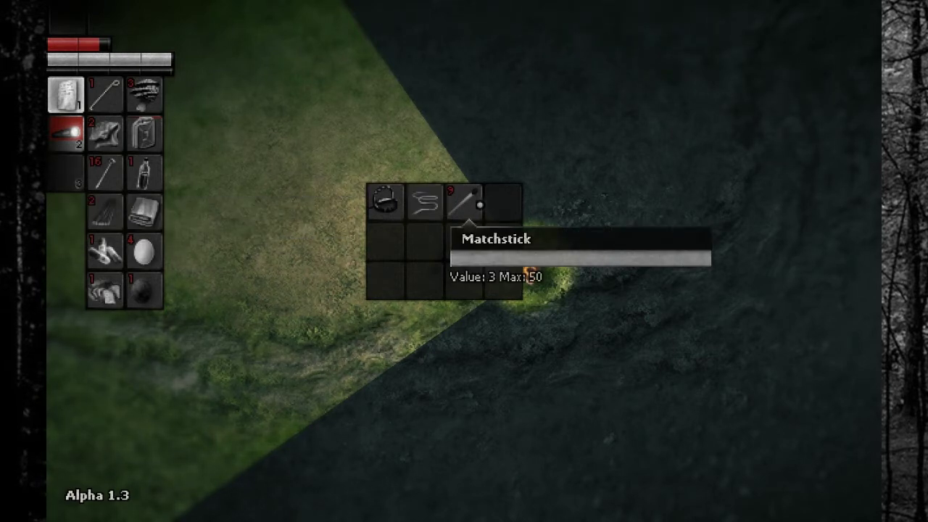
key("Escape")
key("d")
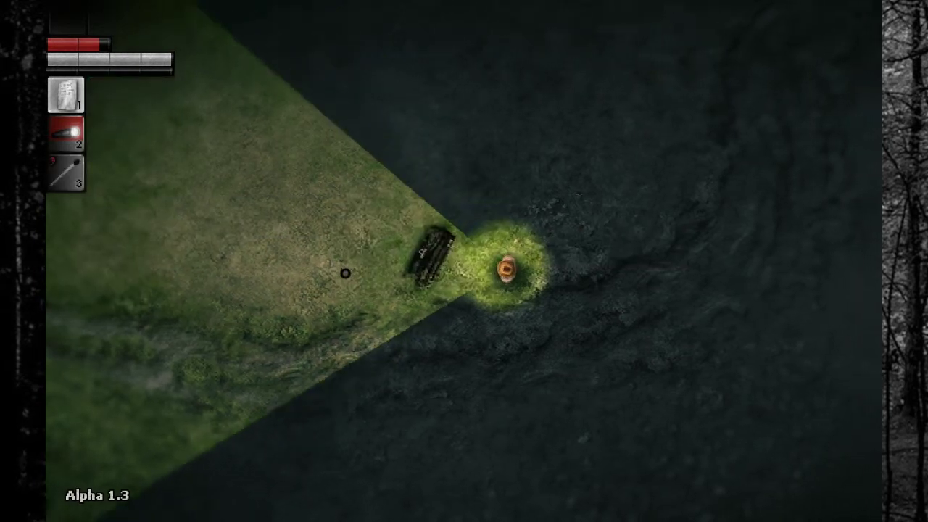
Step: Check the crafting recipes, then stash items including four chicken eggs in the crate
key("c")
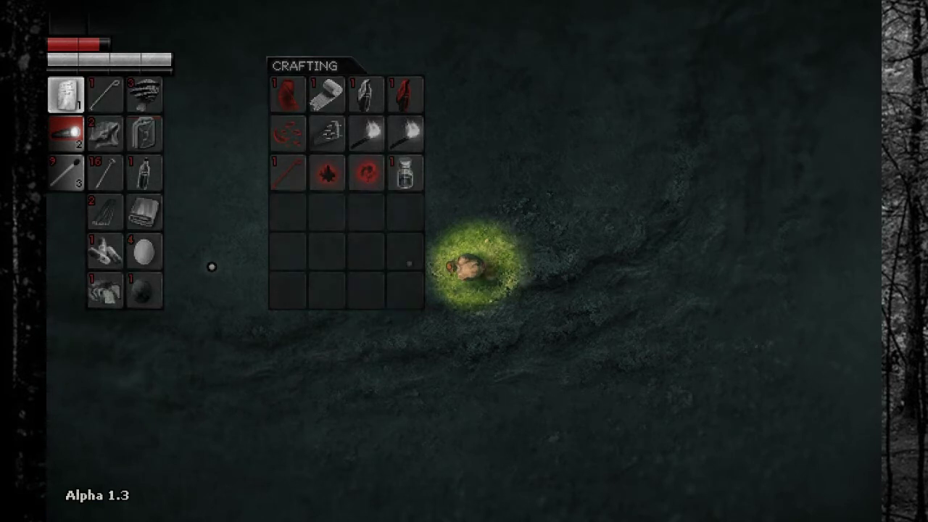
key("Escape")
left_click(423, 257)
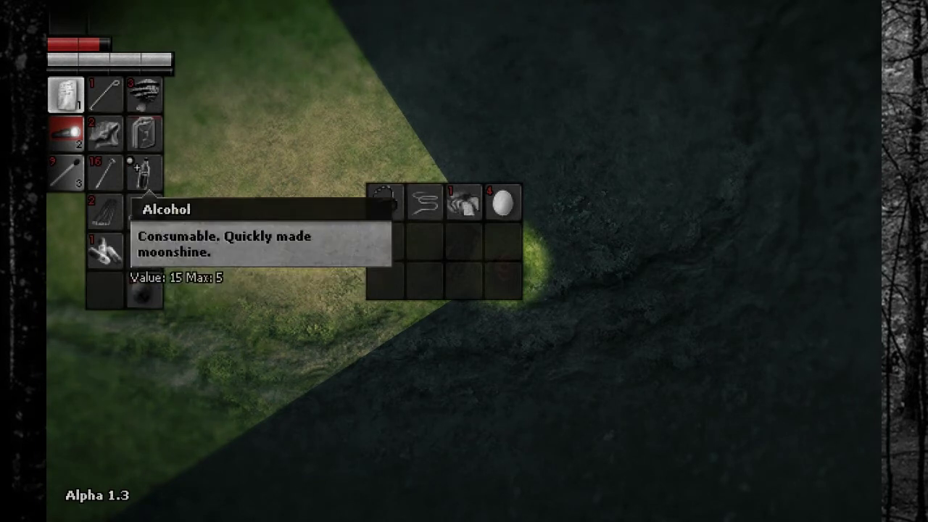
key("Escape")
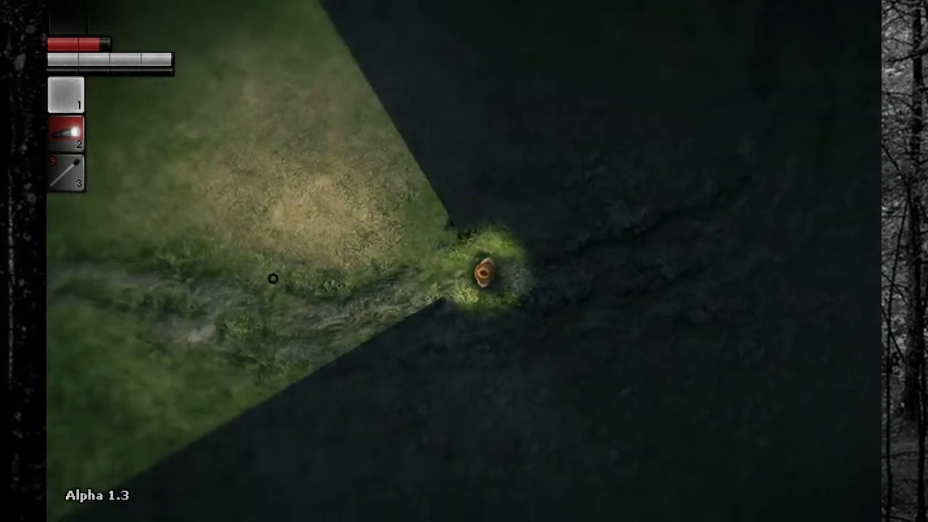
Step: Walk across the dark field and along the fence until the Cottage is discovered
key("a")
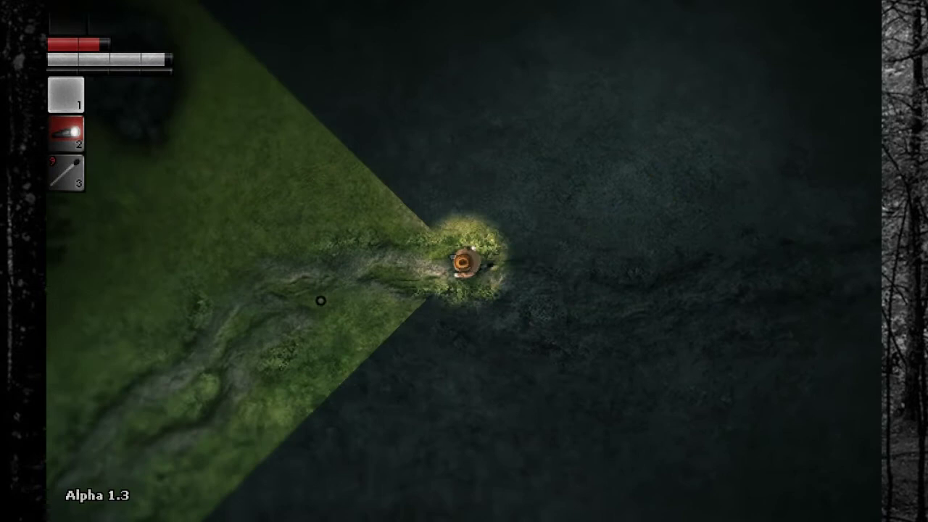
key("s")
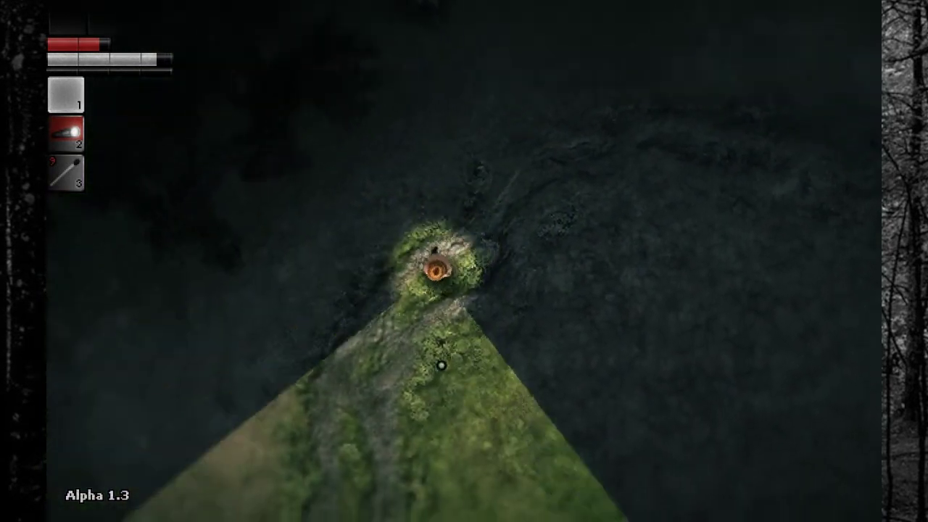
key("s")
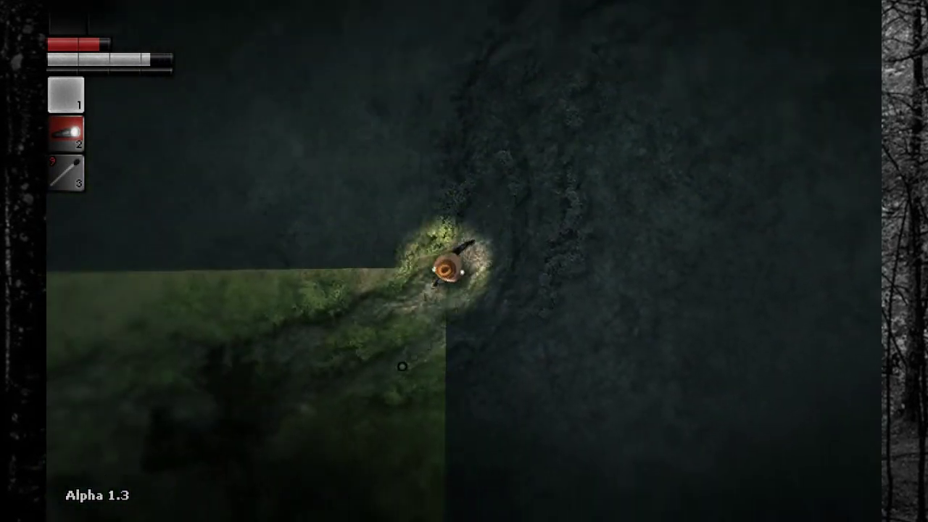
key("a")
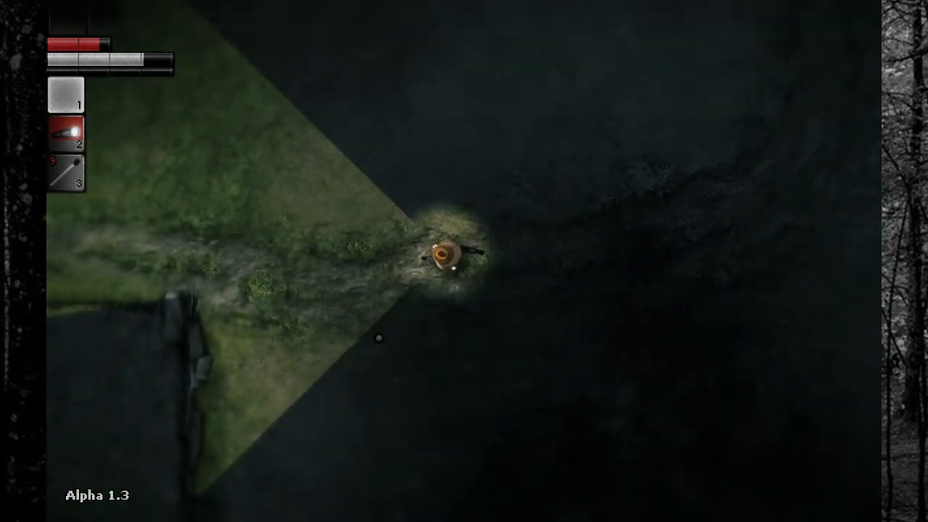
key("w")
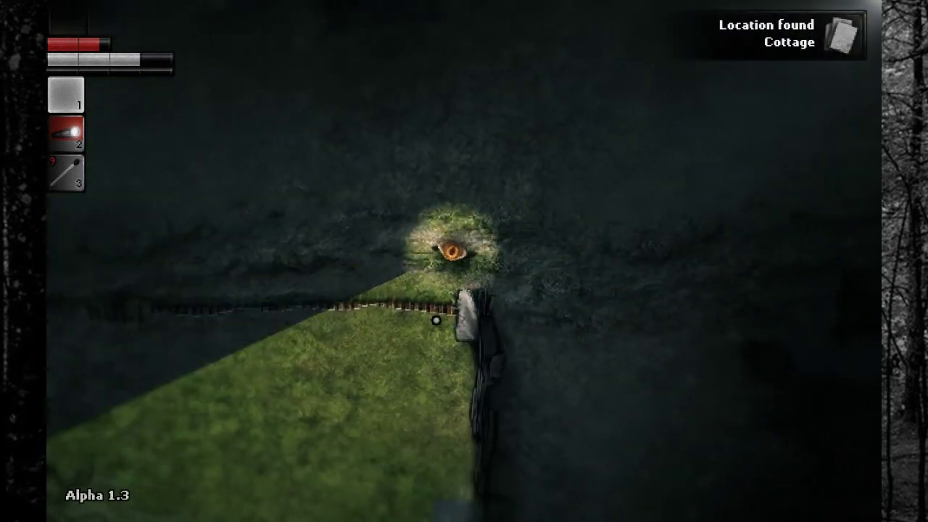
key("w")
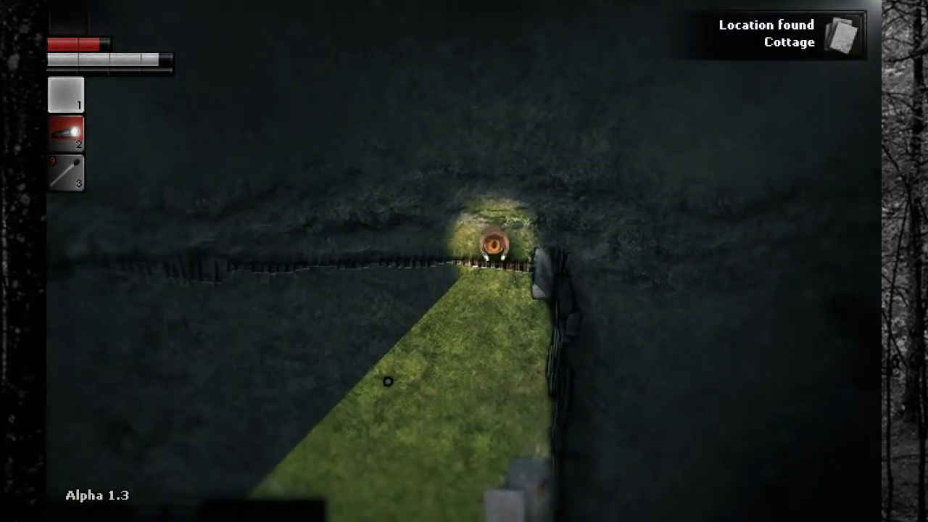
key("s")
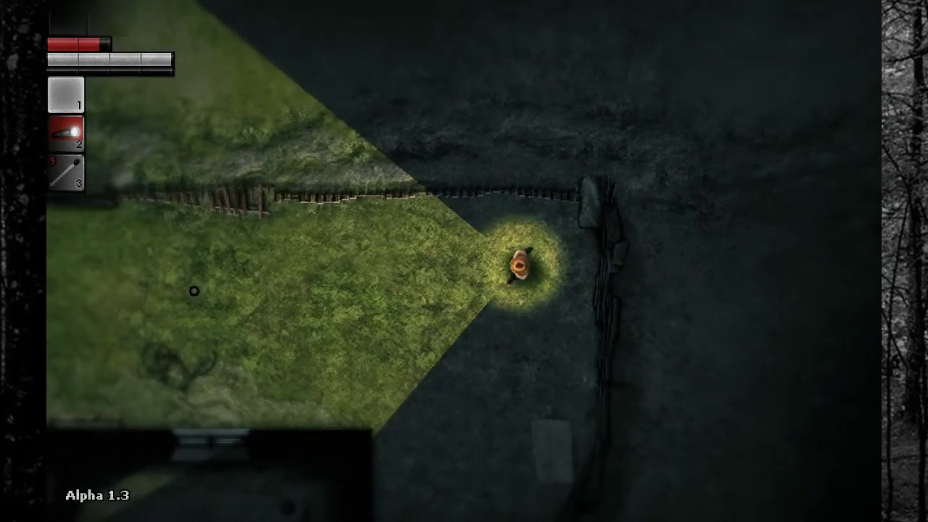
key("s")
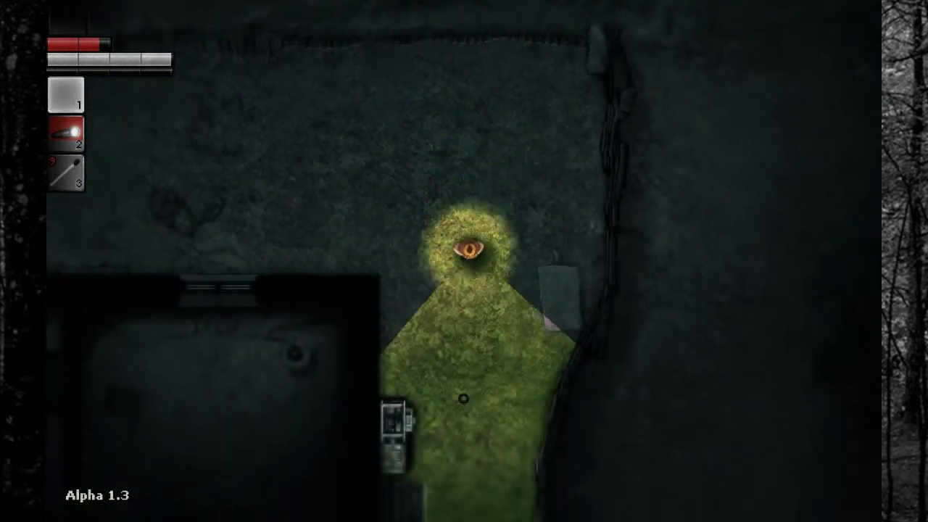
Step: Walk past the generator and around the building down to the well
key("s")
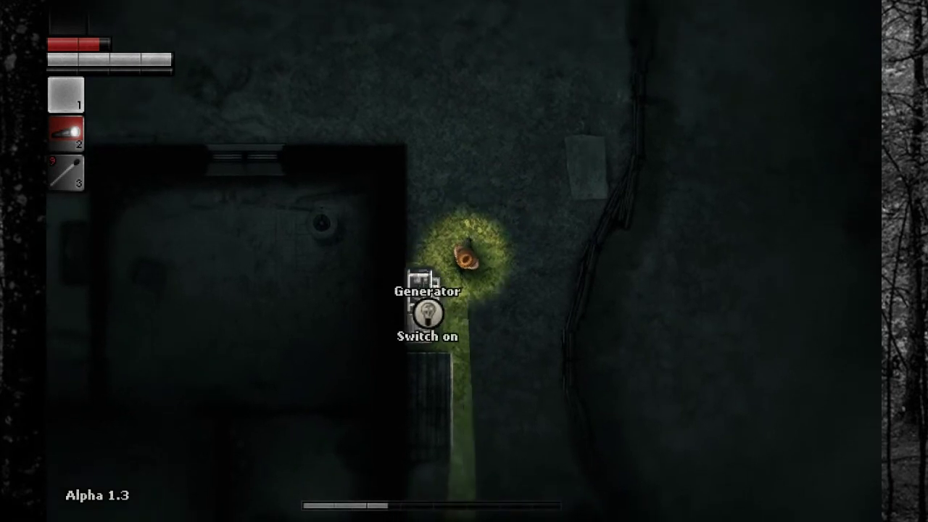
key("s")
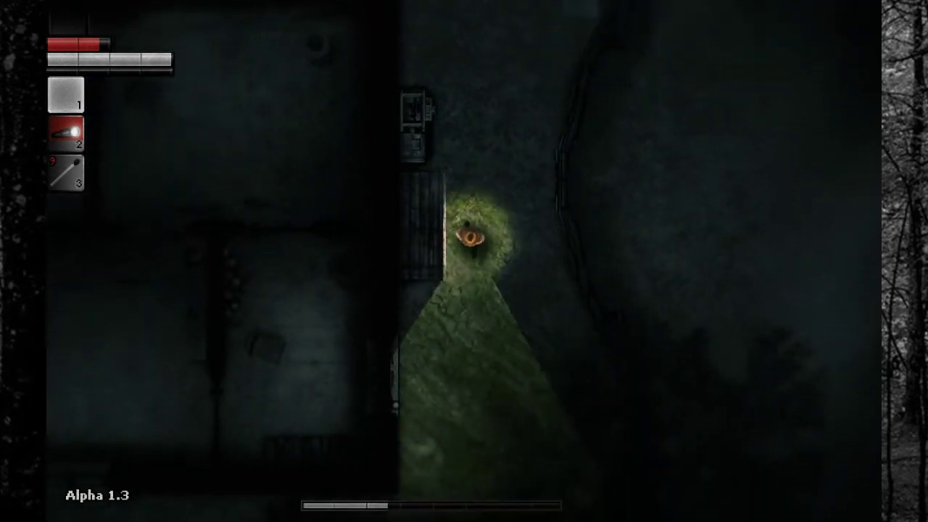
key("s")
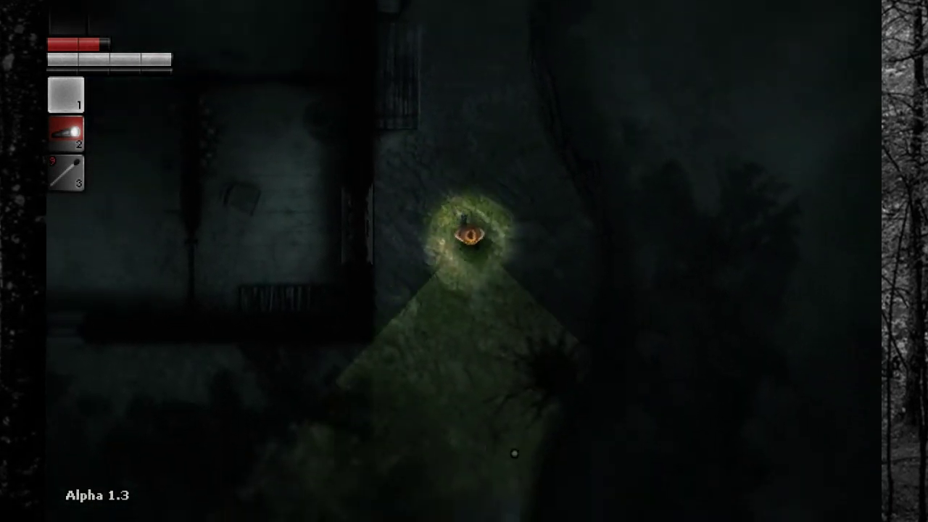
key("s")
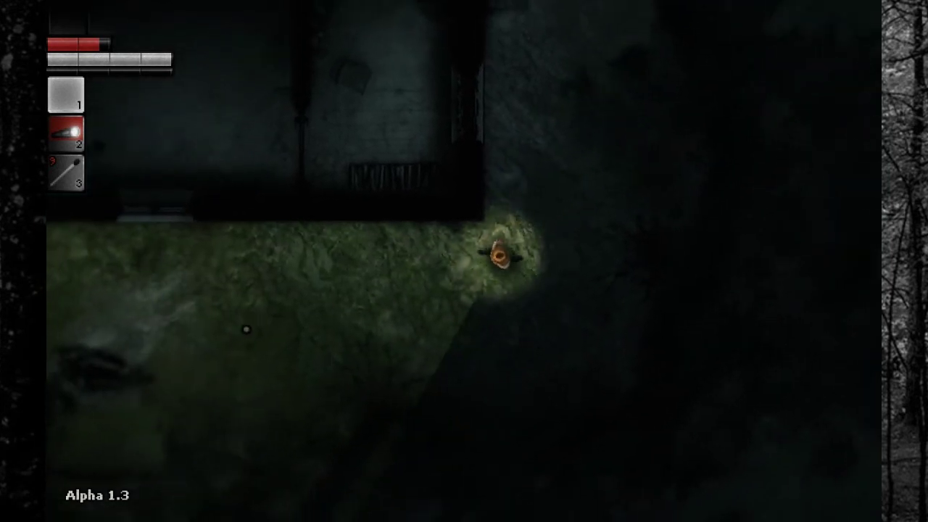
key("a")
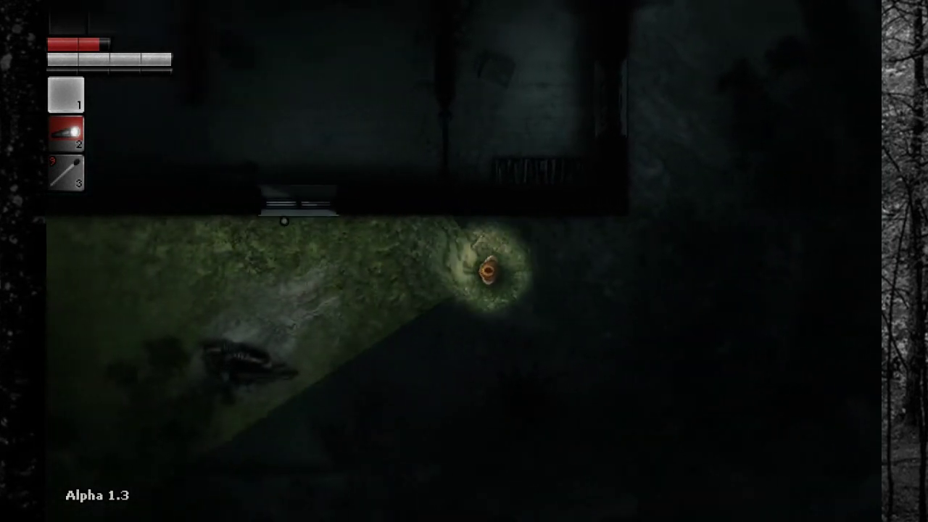
key("a")
key("s")
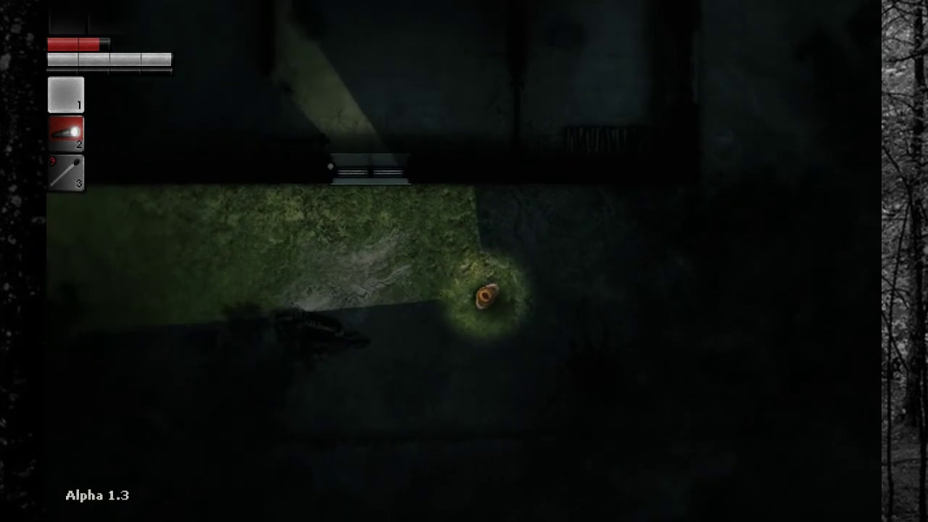
key("s")
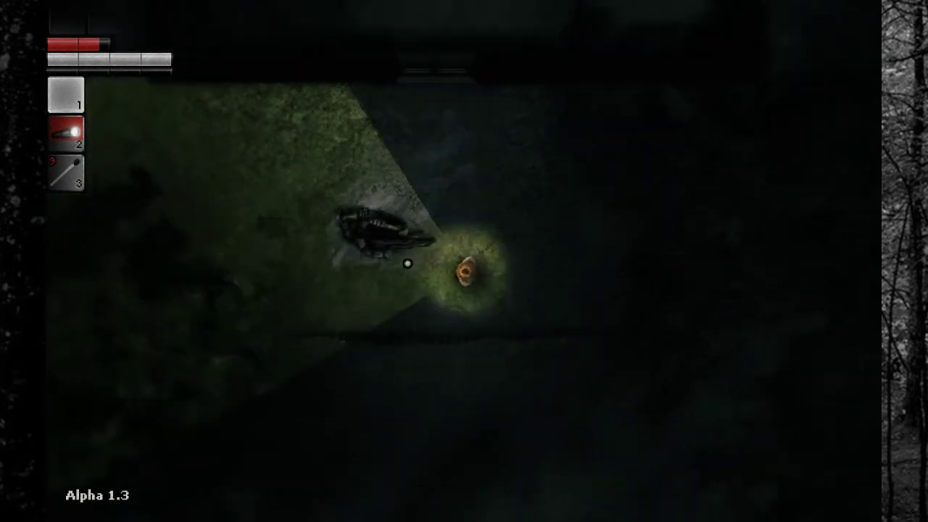
Step: Search the well beside the corpse, then walk up-left toward the building corner
left_click(415, 239)
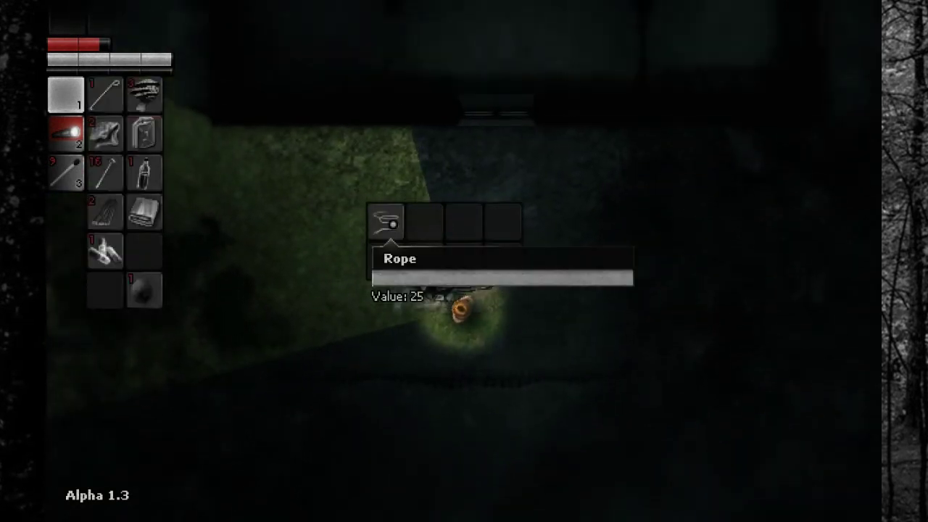
key("Escape")
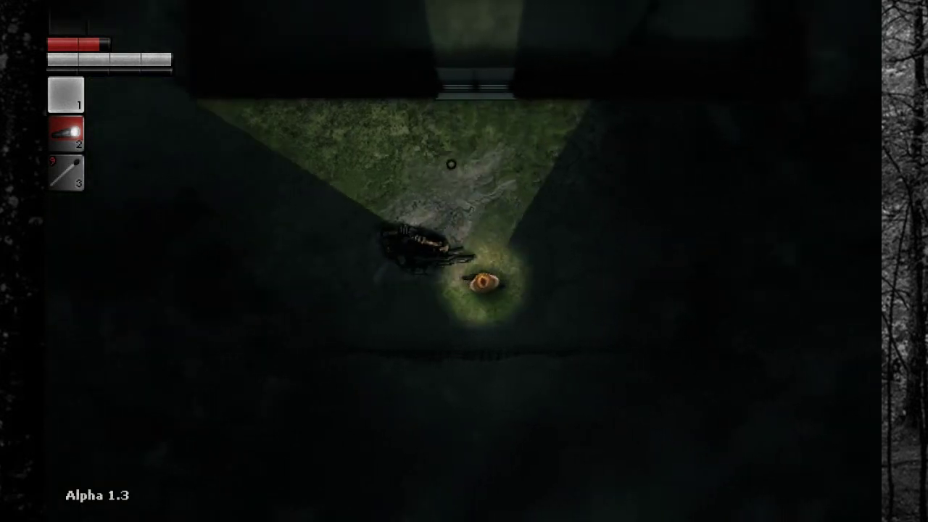
key("w")
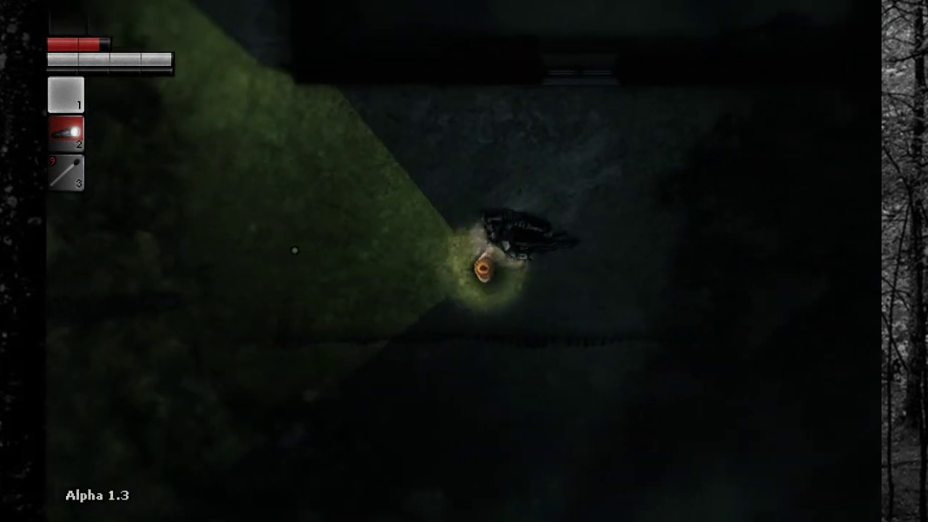
key("a")
key("w")
key("a")
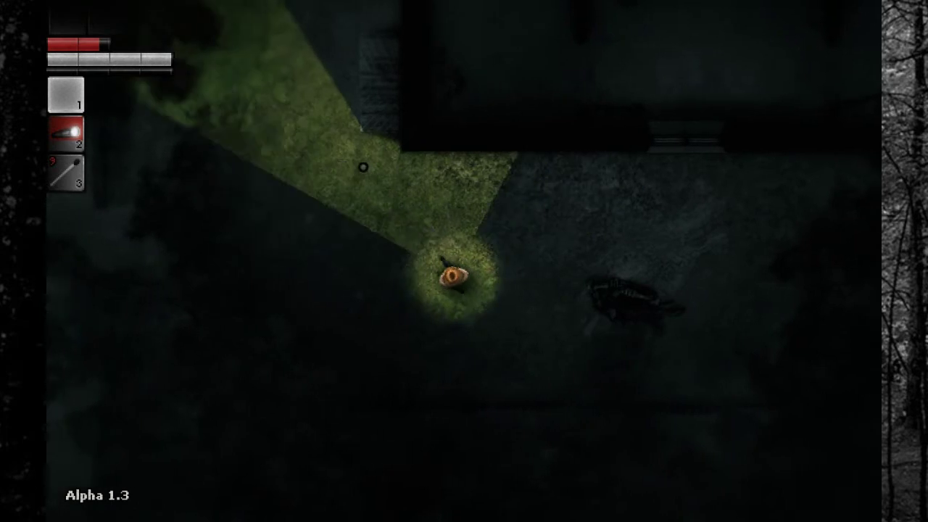
Step: Walk up along the cottage, switching the flashlight off and back on
key("w")
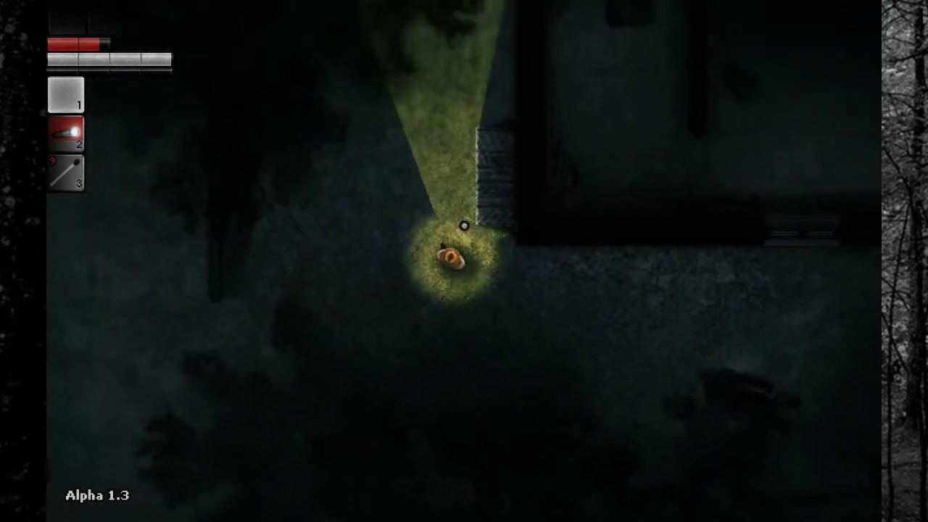
key("w")
key("f")
key("w")
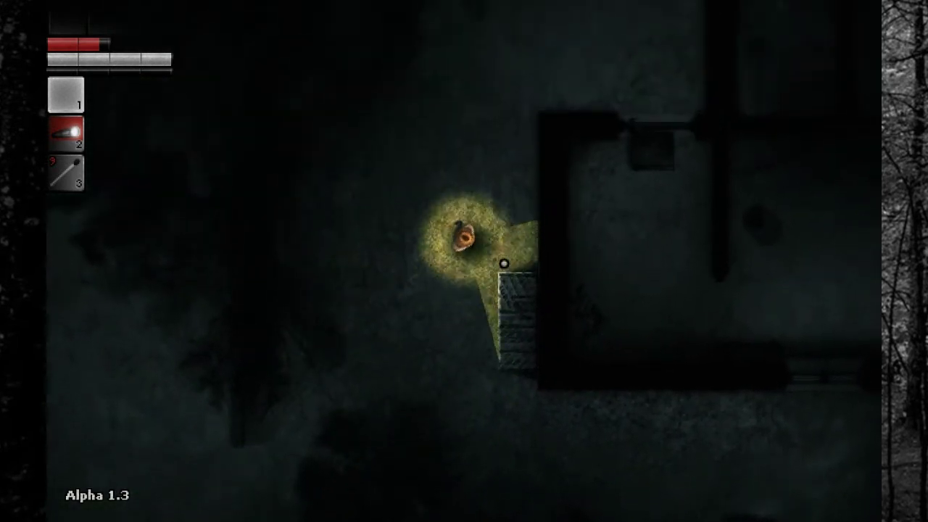
key("w")
key("f")
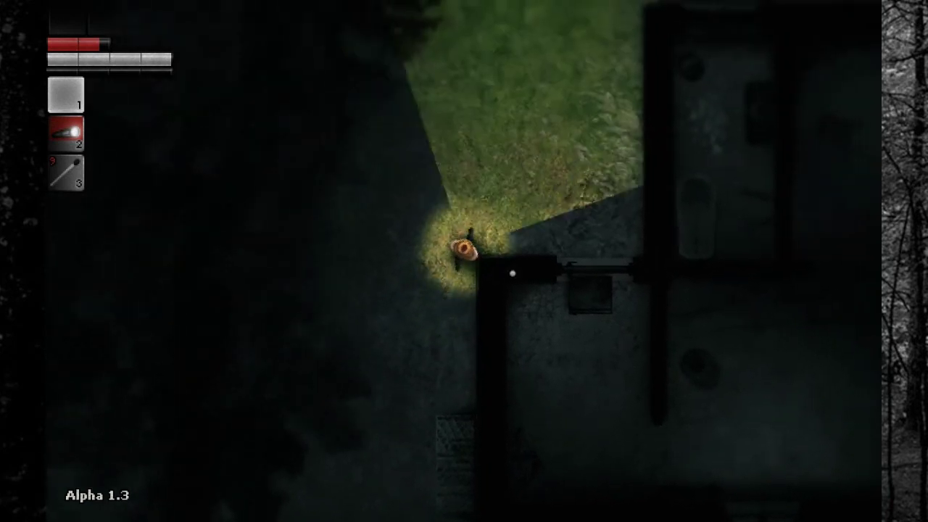
key("w")
key("w")
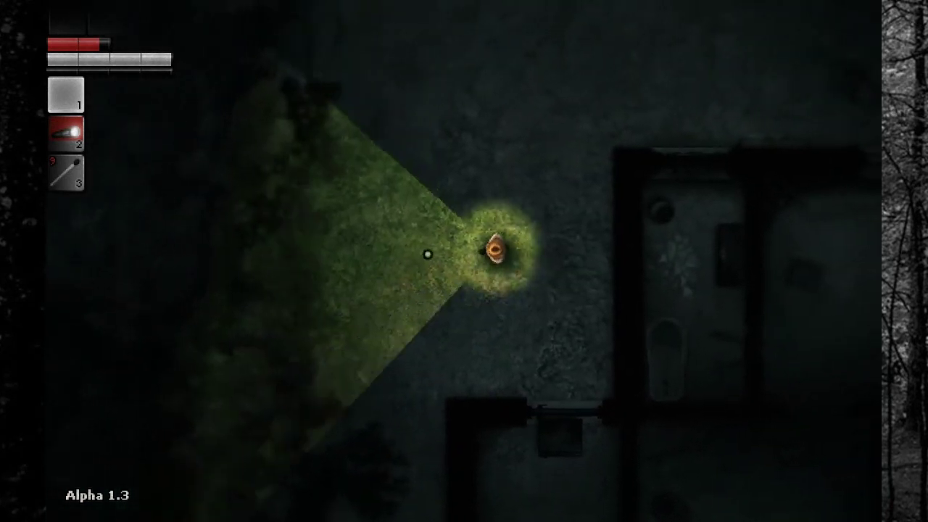
key("w")
key("w")
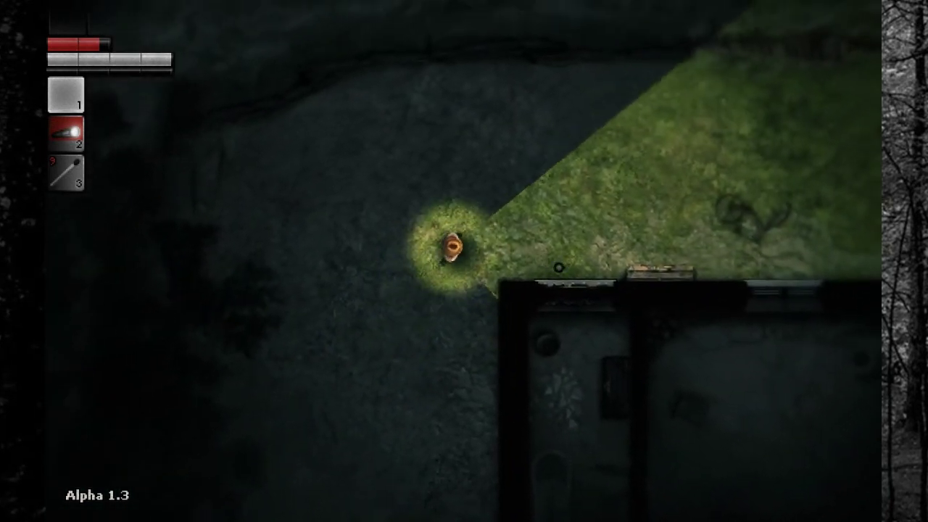
key("w")
Step: Walk right along the cottage wall, then north through the fence gap
key("d")
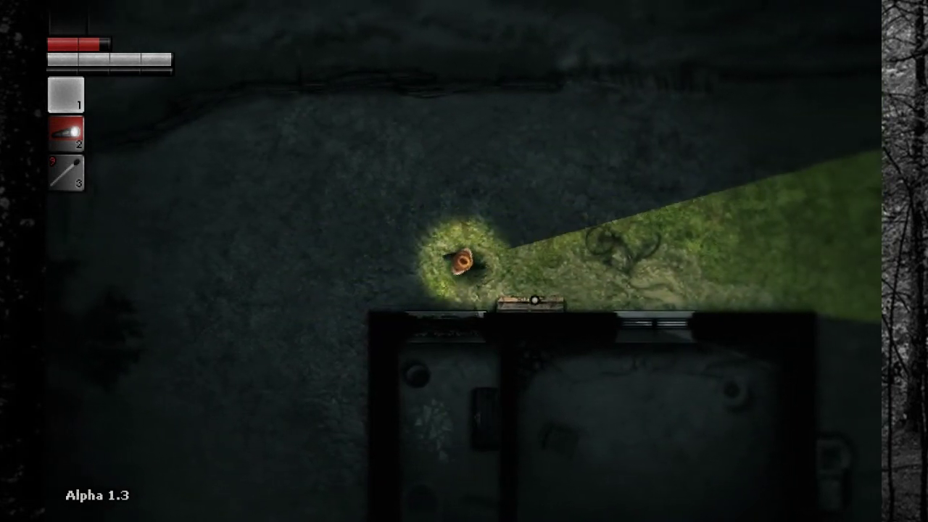
key("d")
key("d")
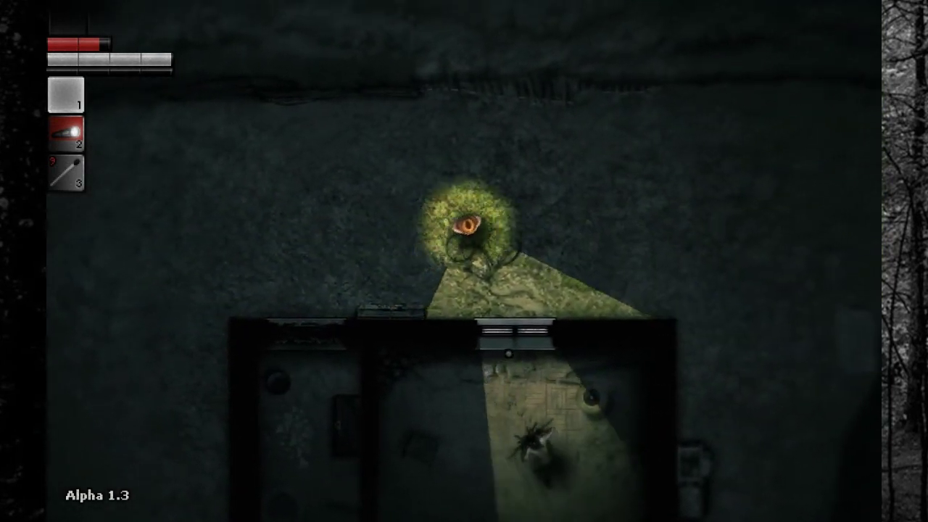
key("d")
key("d")
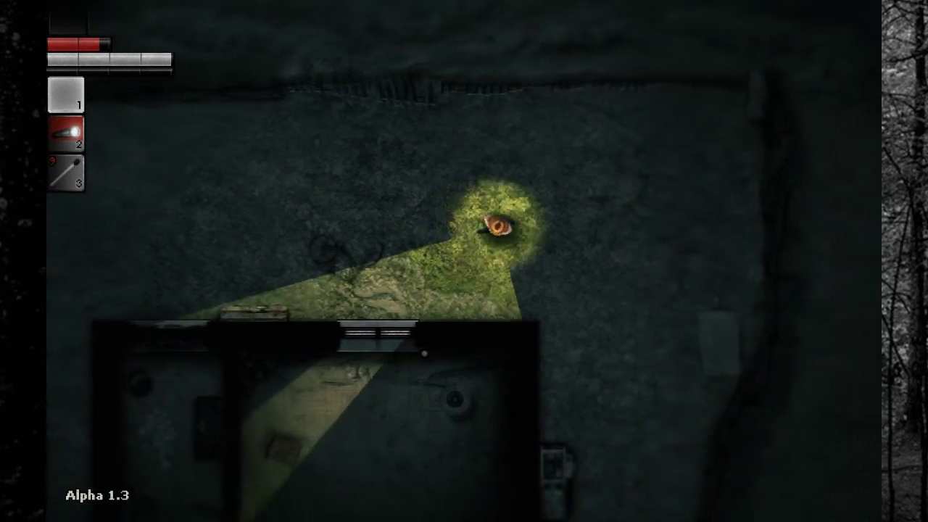
key("d")
key("w")
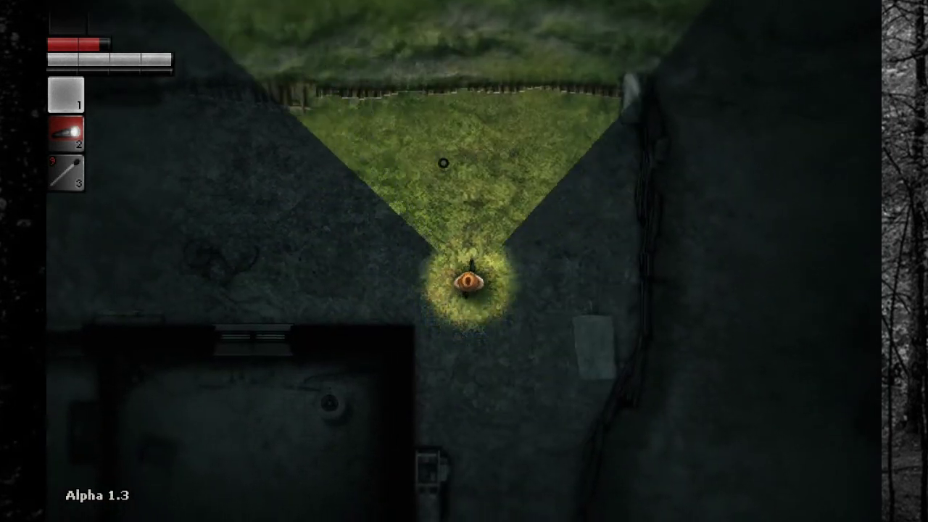
key("w")
key("w")
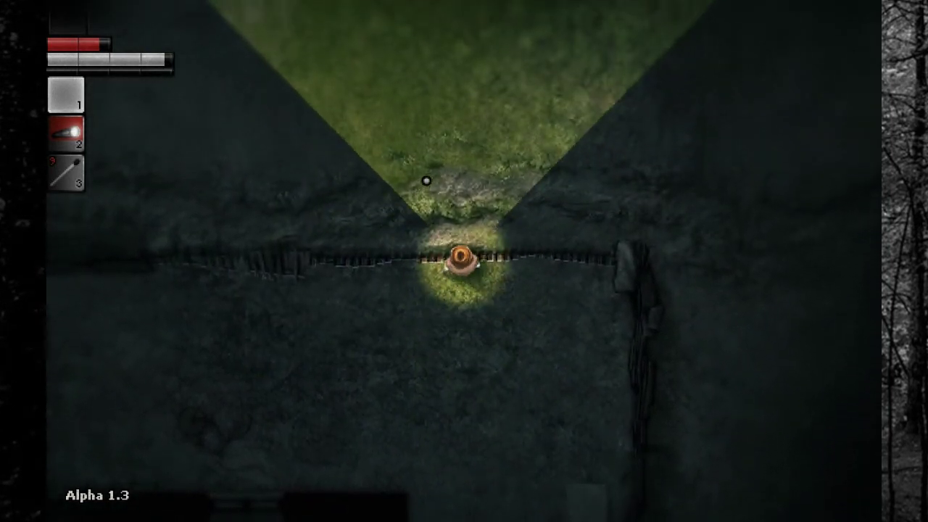
key("w")
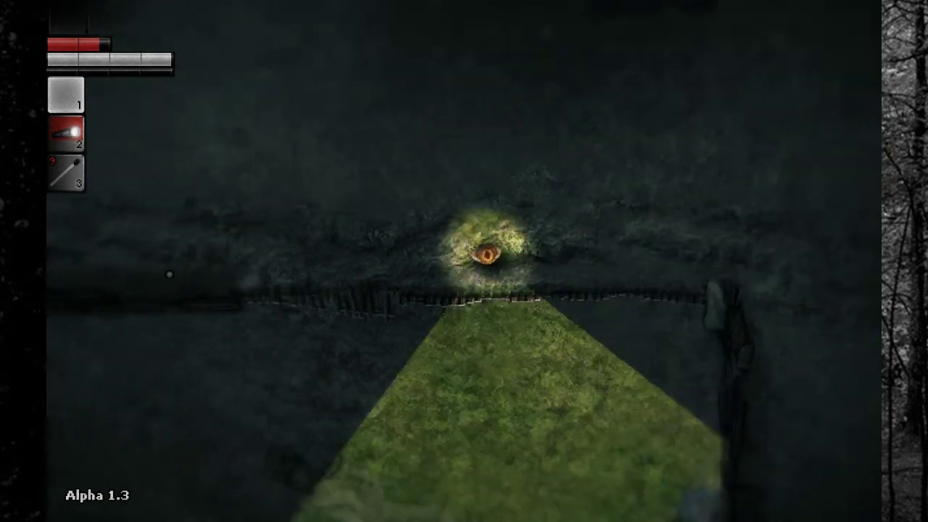
Step: Follow the forest path left and take the small caliber magazine from a crate
key("a")
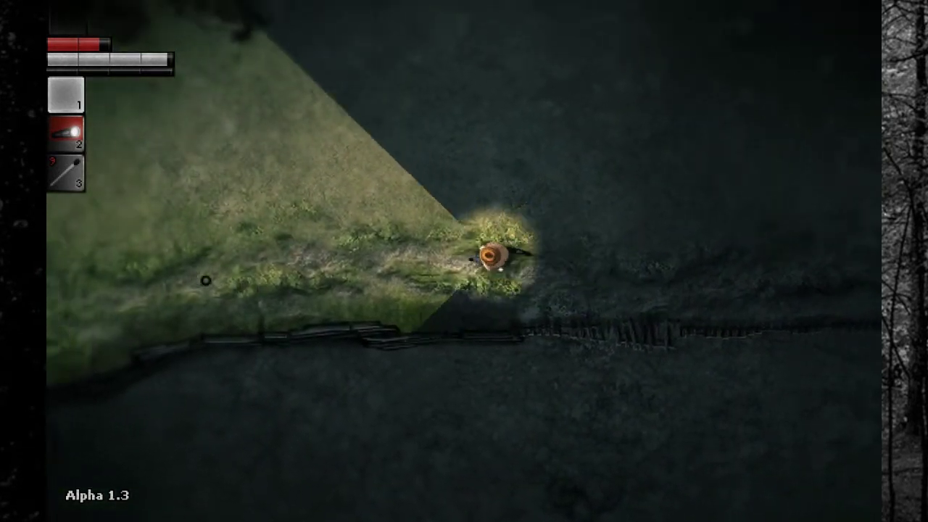
key("a")
key("a")
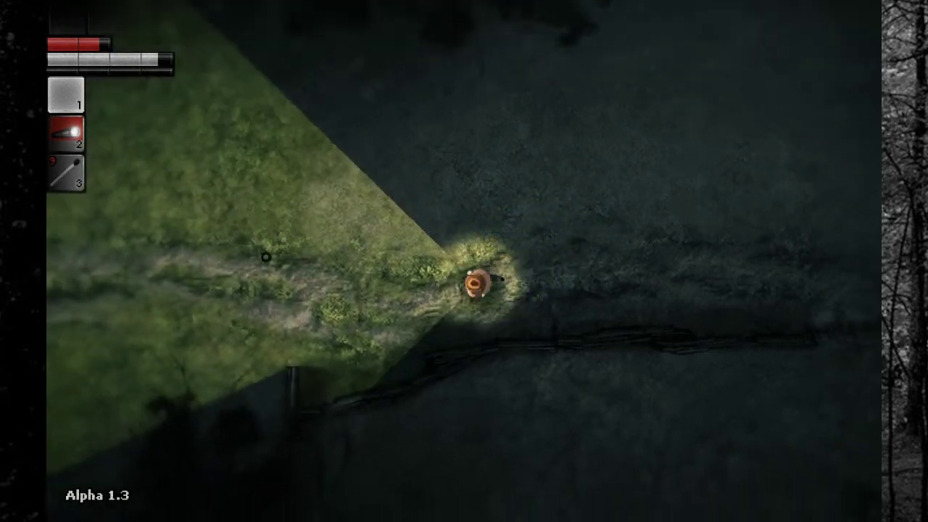
key("a")
key("a")
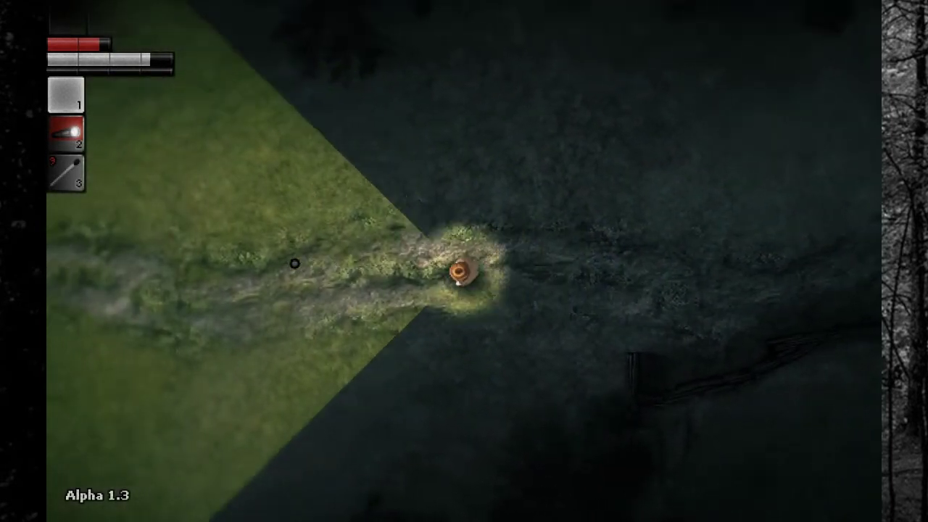
key("a")
key("a")
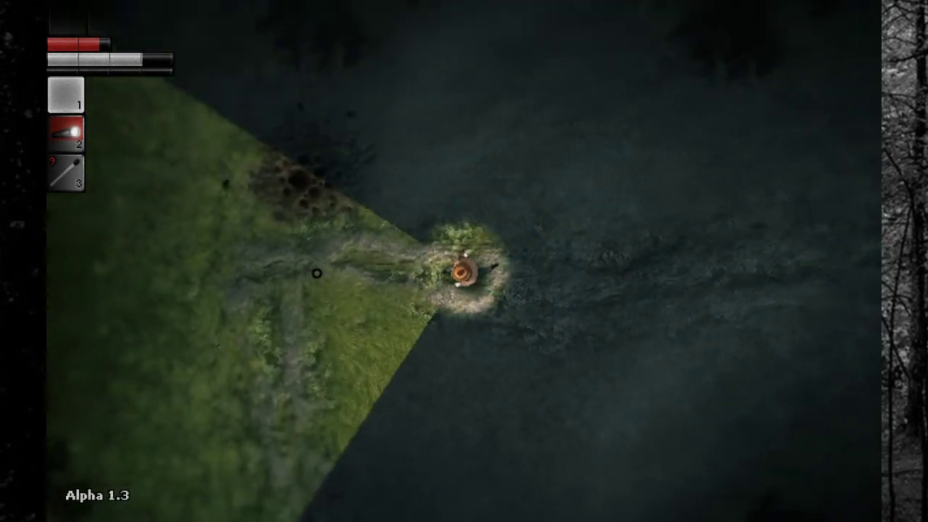
key("a")
key("a")
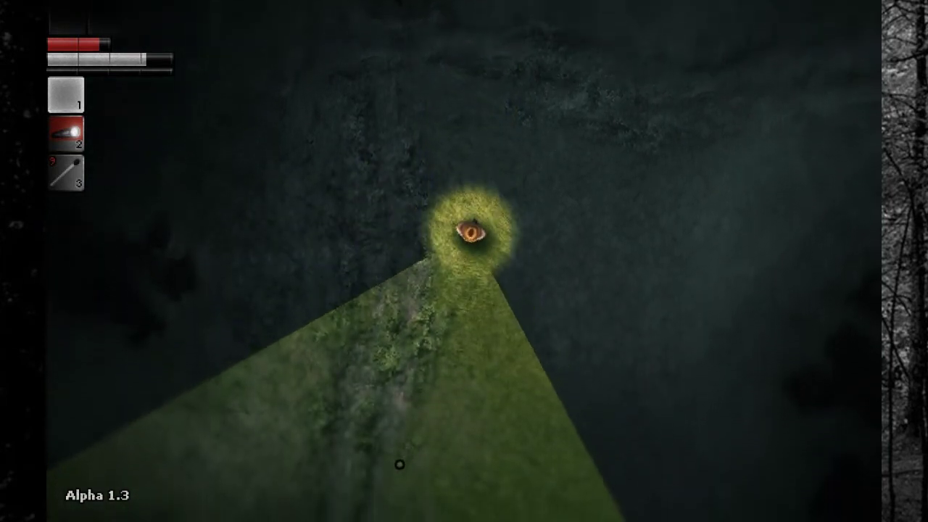
key("a")
key("a")
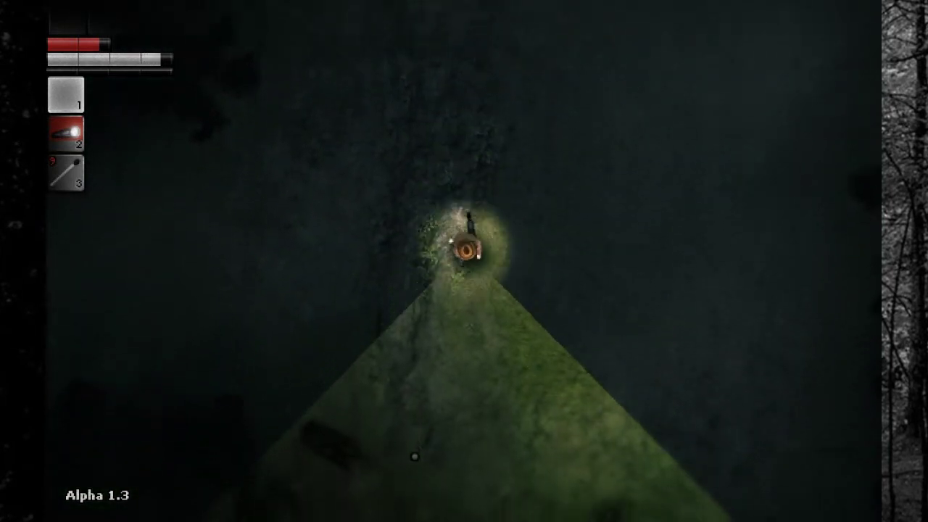
key("a")
key("a")
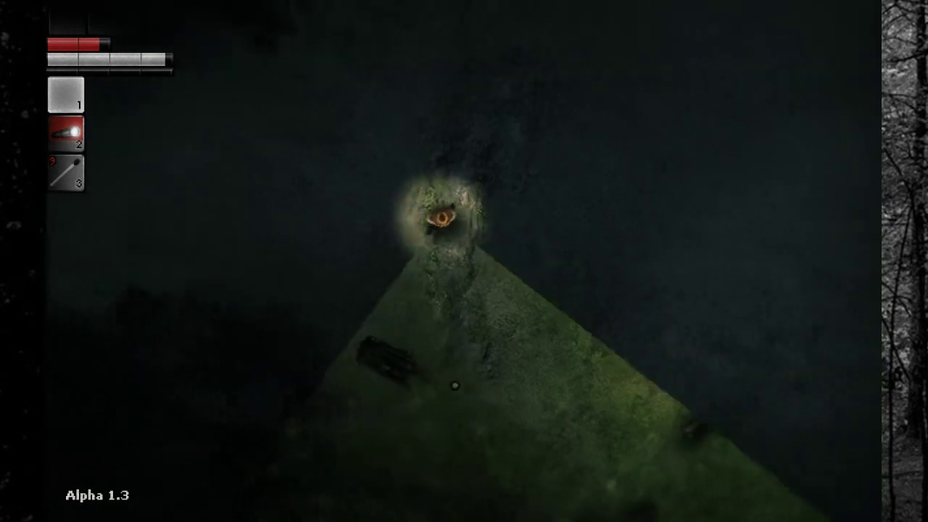
left_click(438, 323)
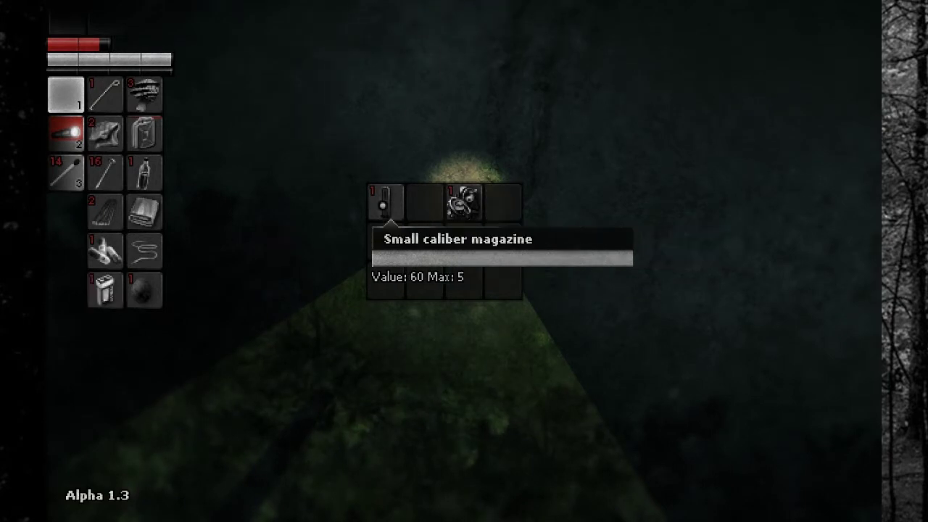
key("Escape")
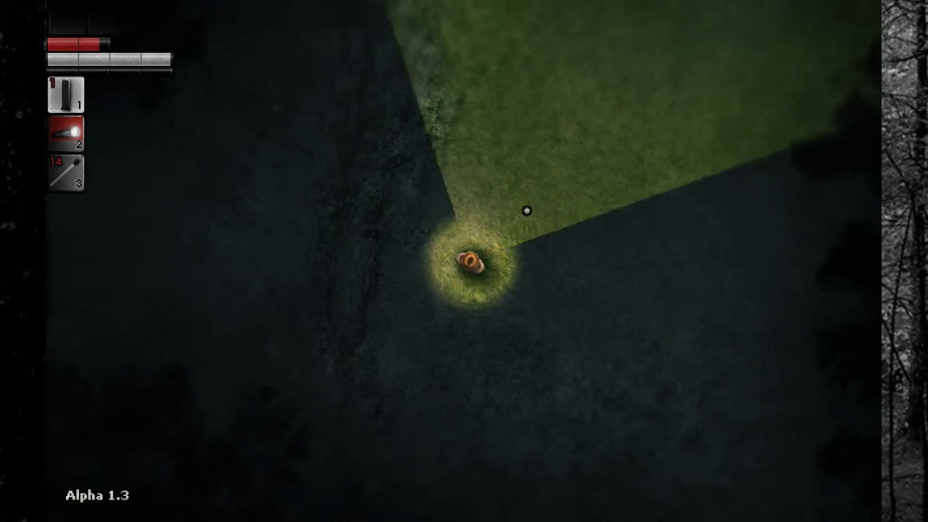
Step: Cross the clearing and search the second crate
key("a")
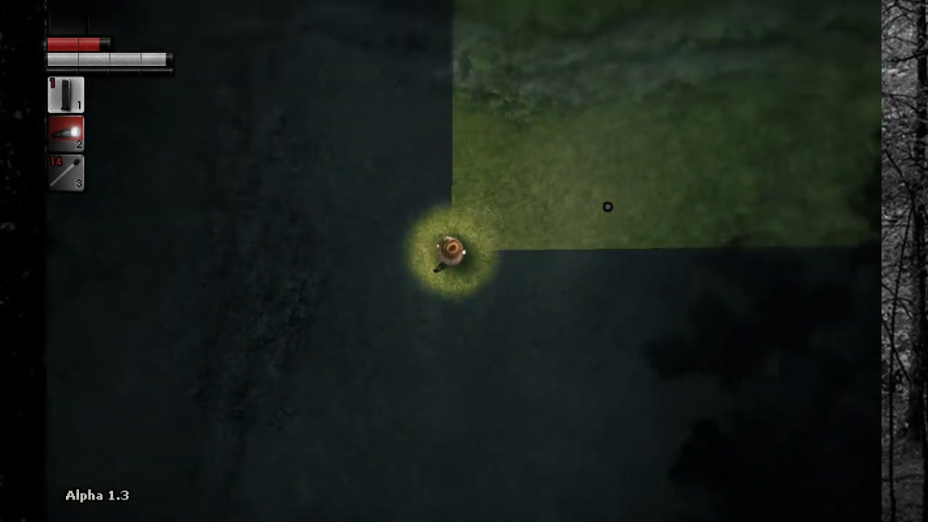
key("w")
key("d")
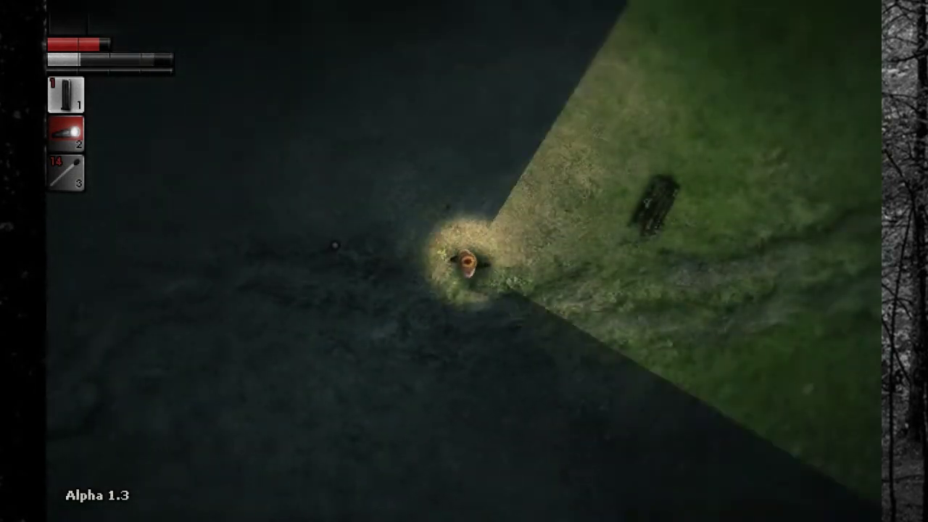
key("w")
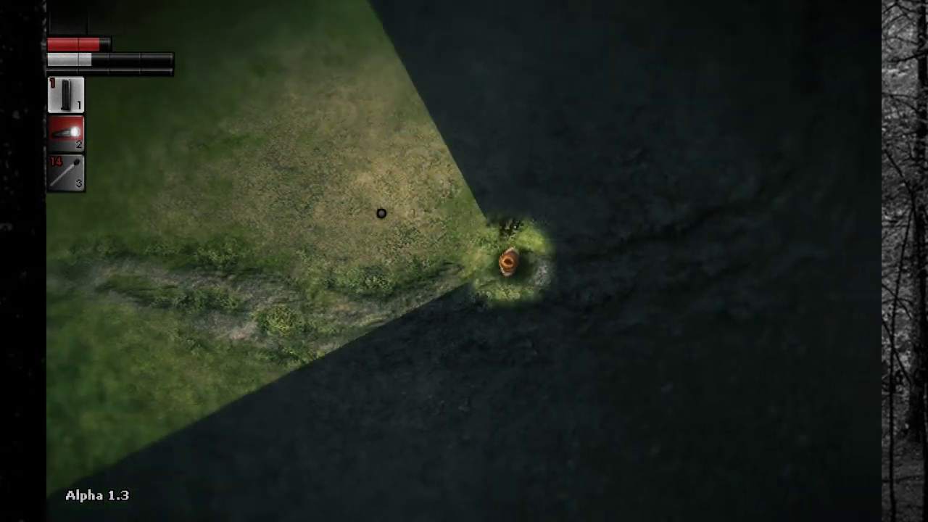
left_click(448, 209)
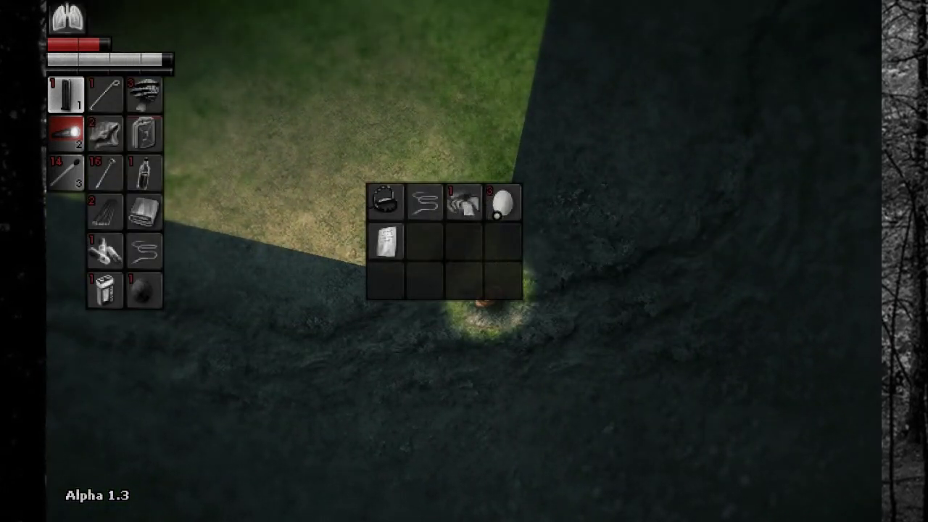
key("Escape")
Step: Walk back toward the hideout past the mushrooms
key("w")
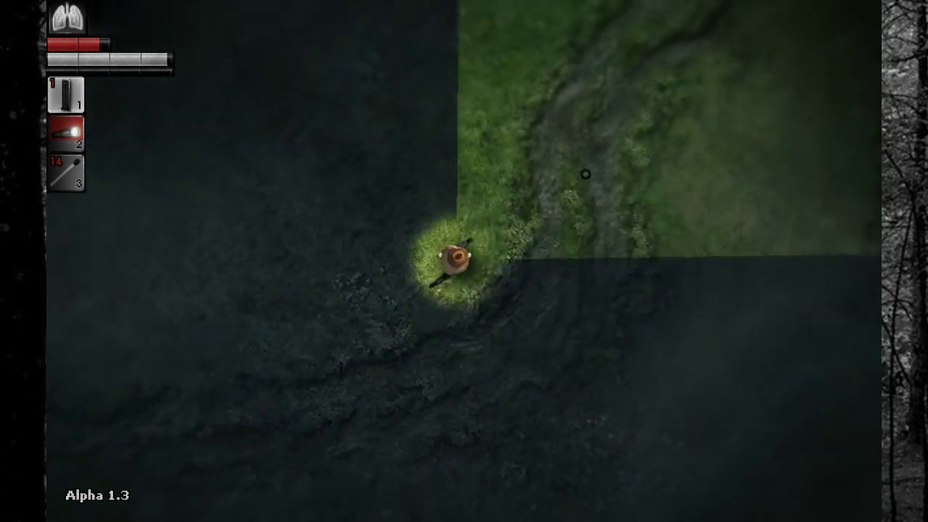
key("w")
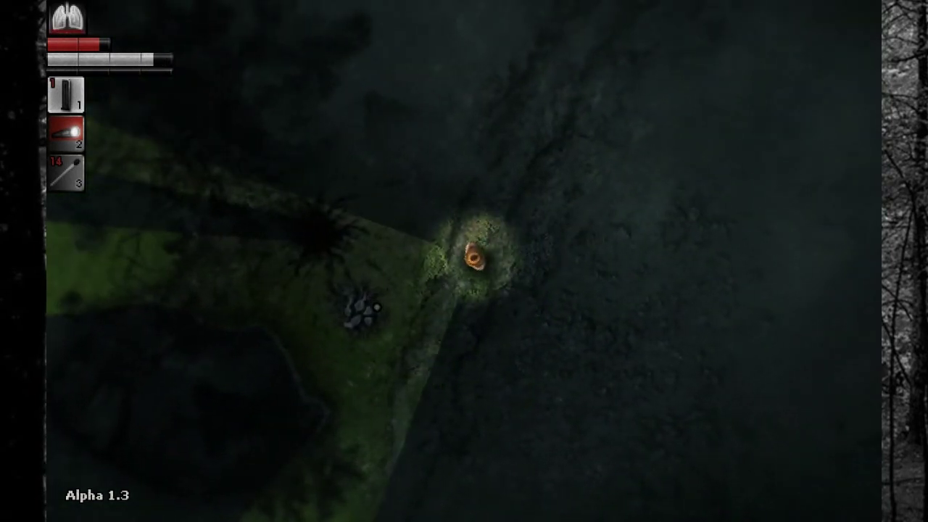
key("w")
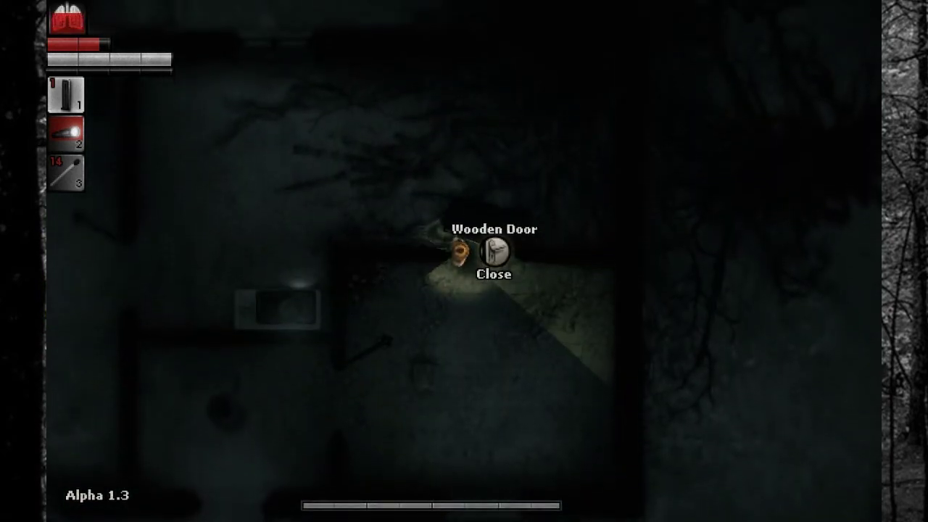
Step: Open the wardrobe and store three inventory items, including the Pill
key("w")
key("e")
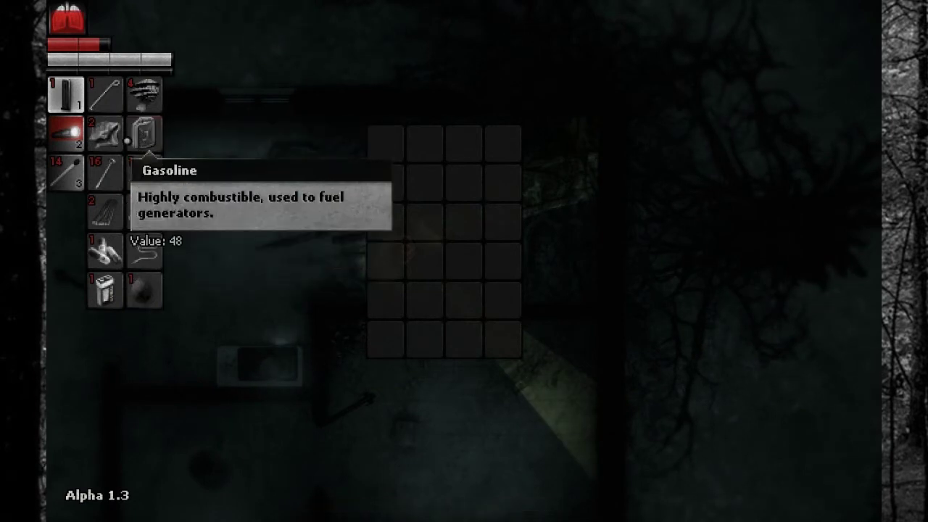
double_click(106, 134)
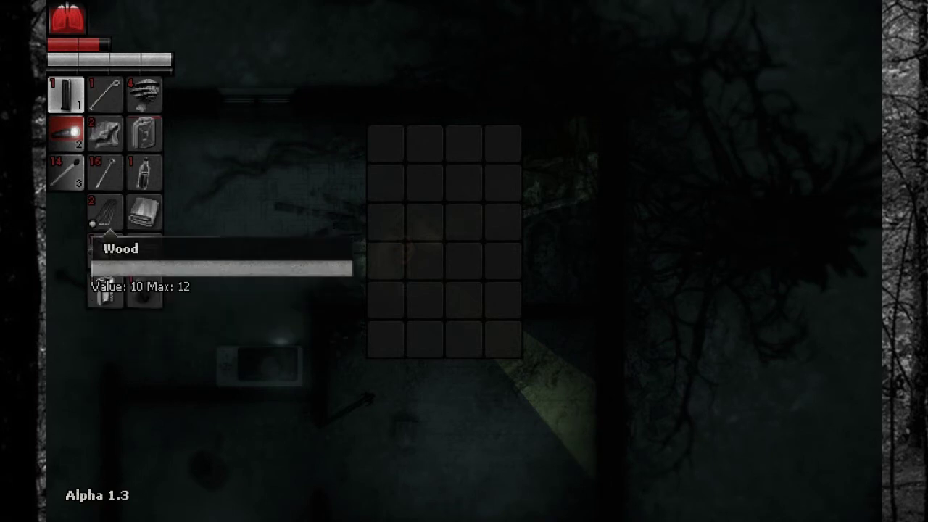
double_click(107, 211)
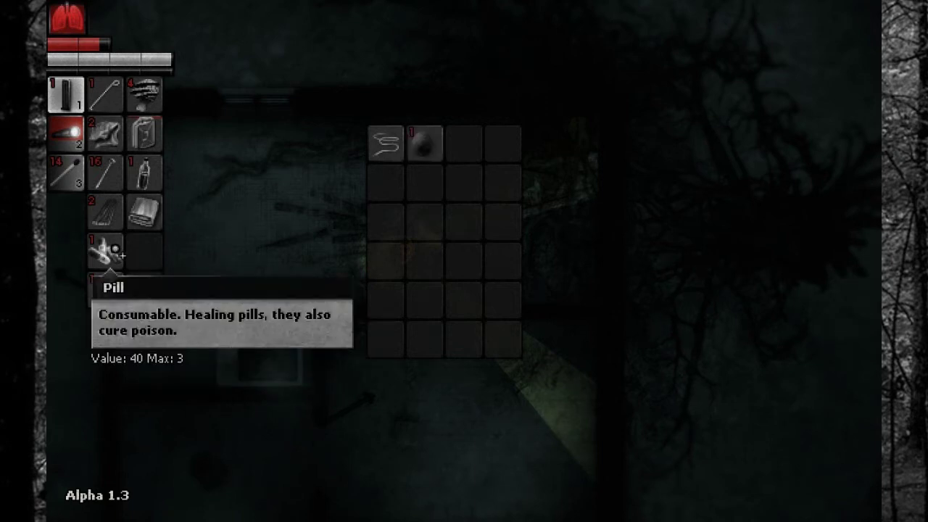
double_click(120, 252)
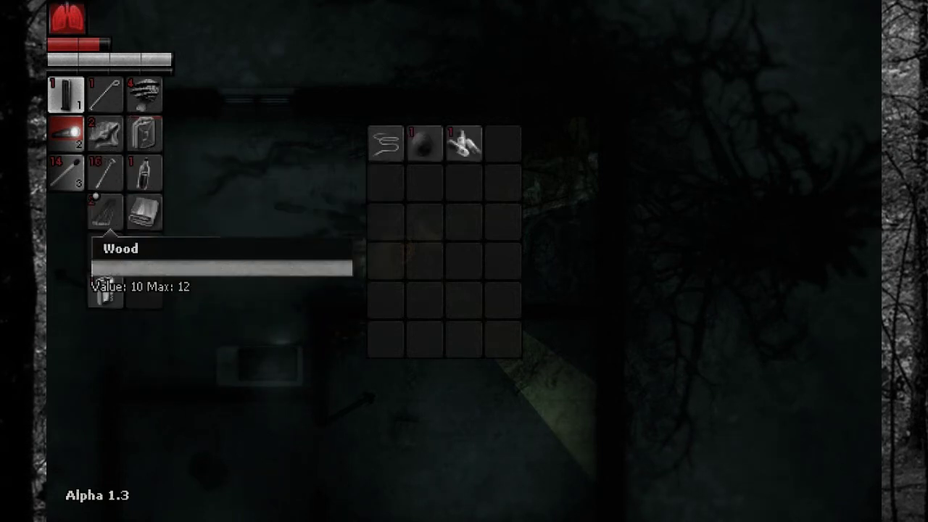
key("Escape")
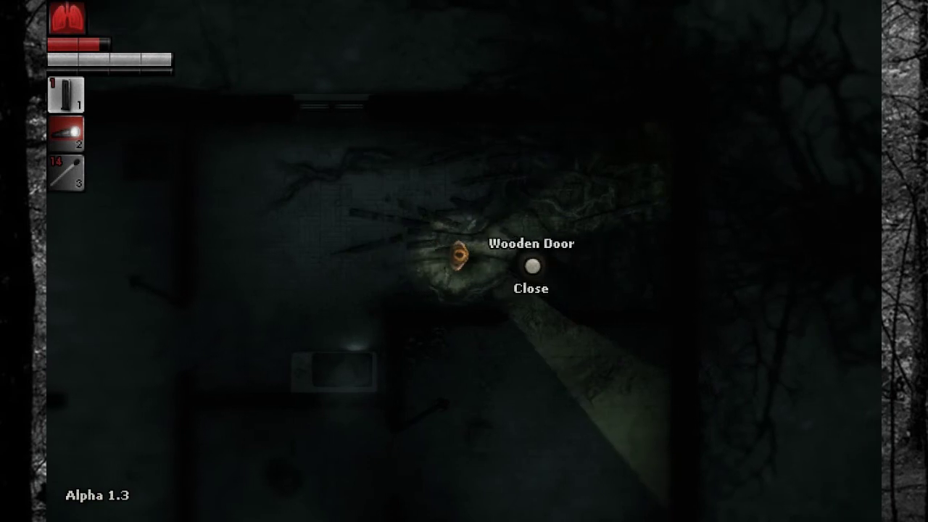
Step: Recheck the wardrobe storage, then bring up the oven's 0/220ml essence syringe screen
key("Tab")
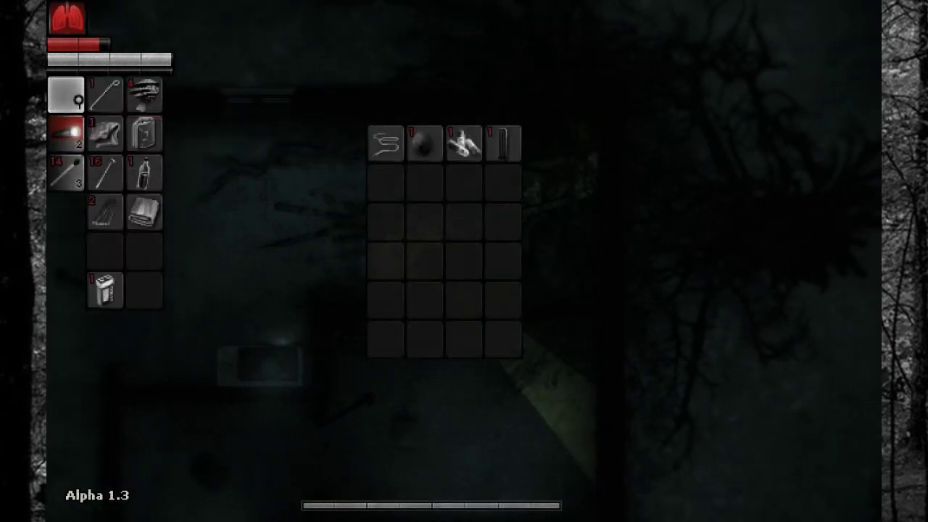
key("Escape")
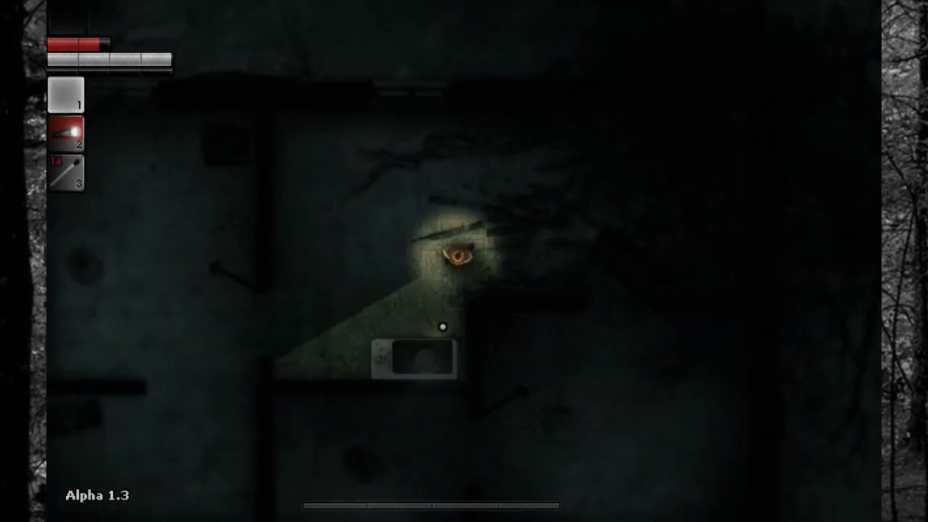
key("e")
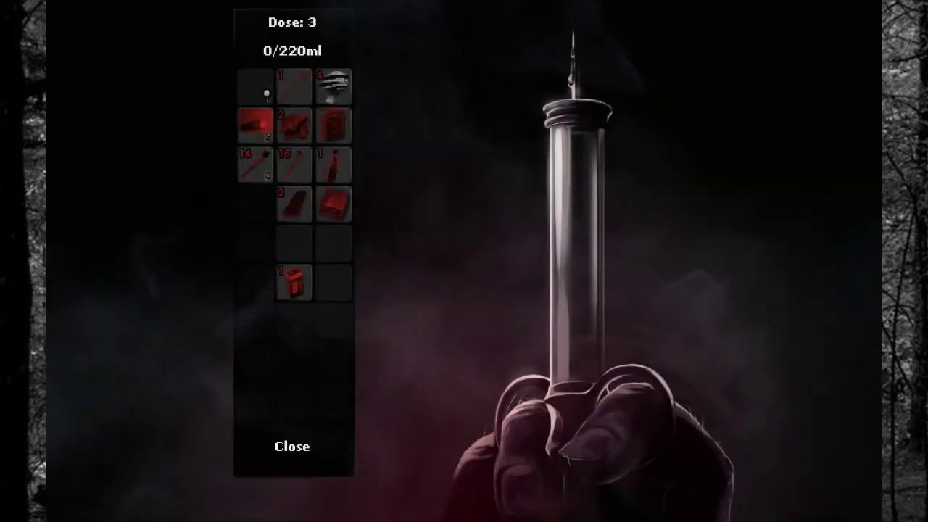
Step: Feed the Odd mushroom into the syringe, filling it to 120/220ml
left_click(335, 87)
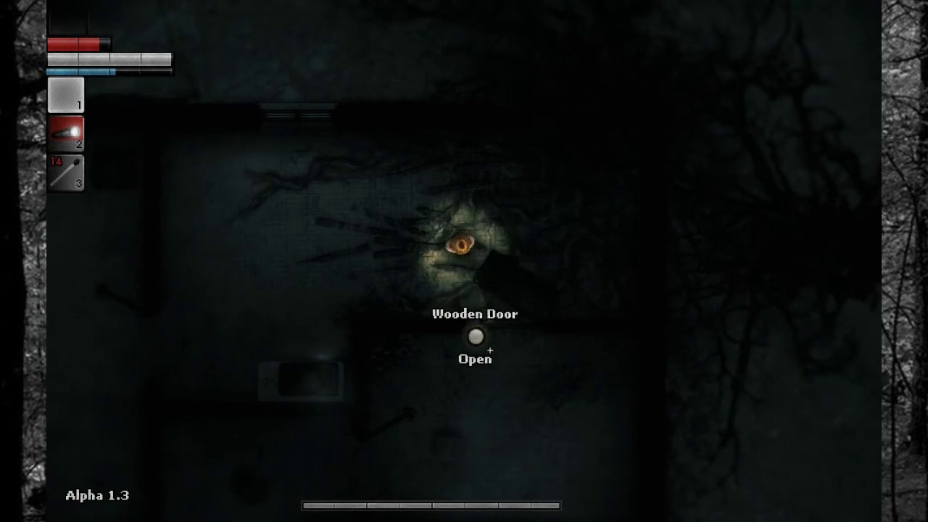
Step: Go through the wooden door and search the wardrobe
left_click(517, 316)
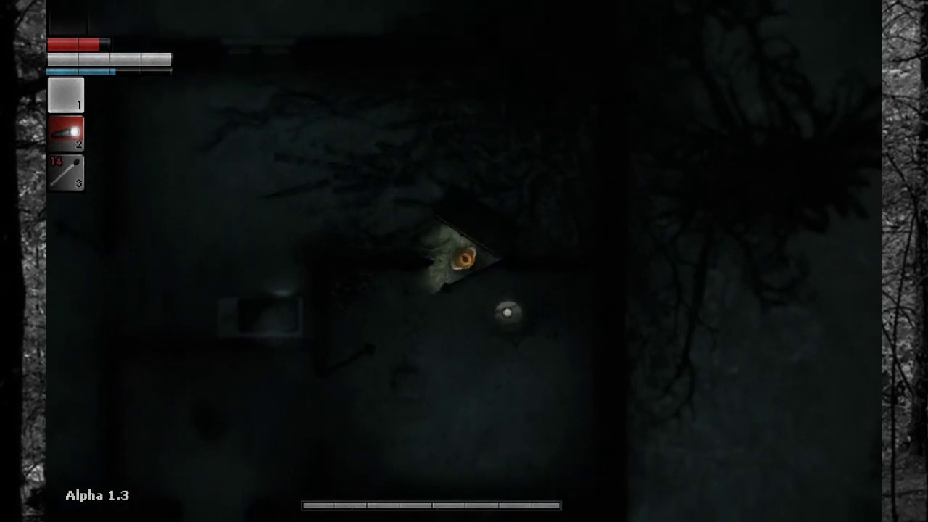
key("w")
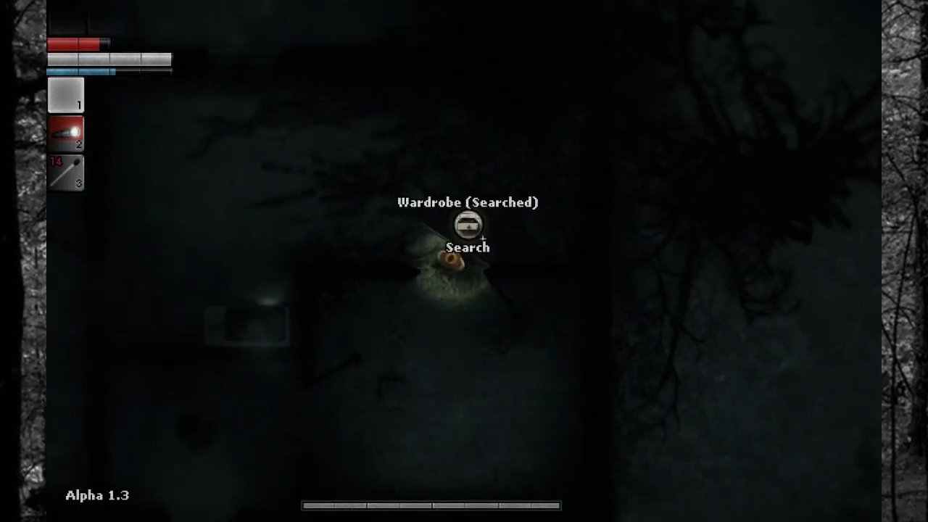
left_click(472, 228)
key("Escape")
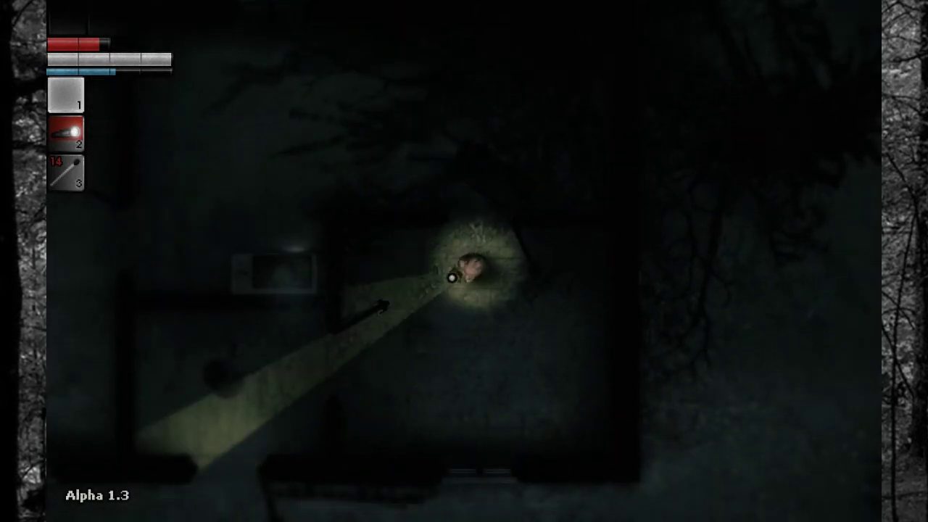
Step: Put the Molotov in quick slot 3, then walk toward the wardrobe
key("i")
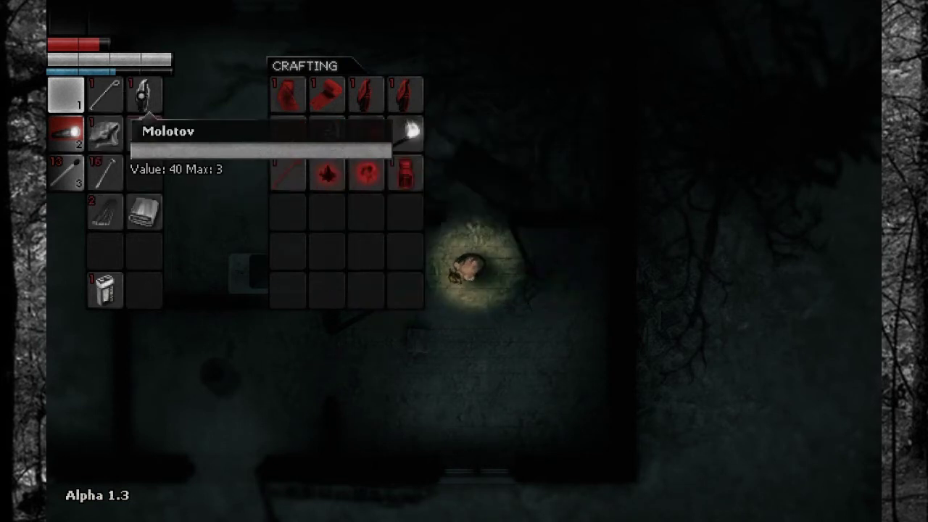
left_click_drag(144, 96, 52, 166)
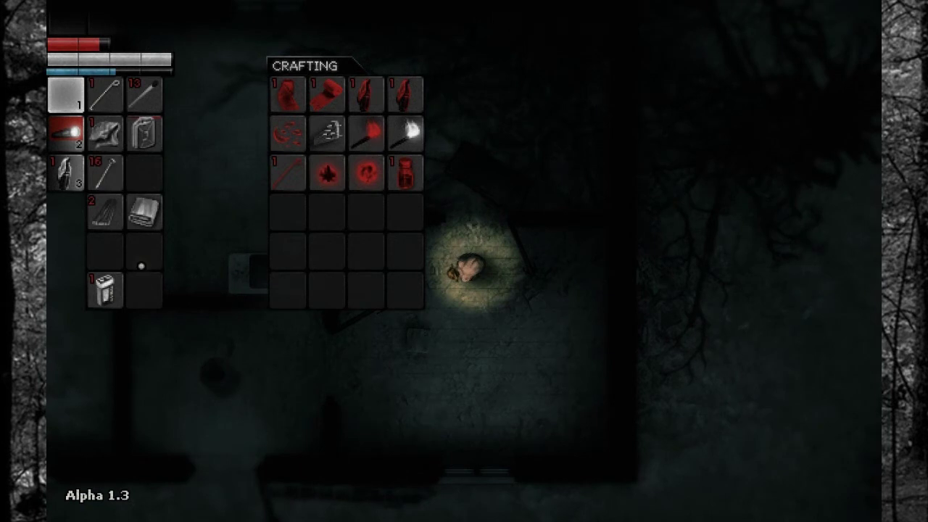
key("Escape")
key("w")
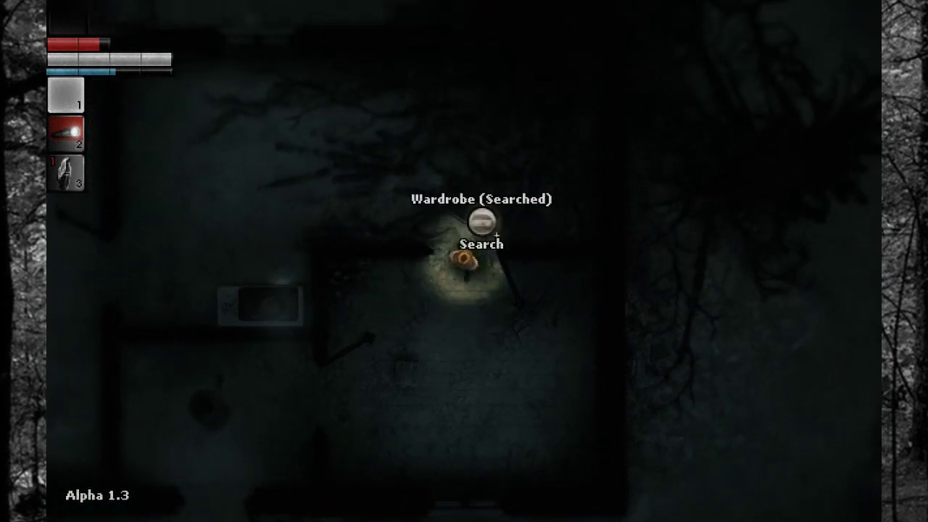
Step: Store the leather in the wardrobe and put the gasoline can in quick slot 1
key("e")
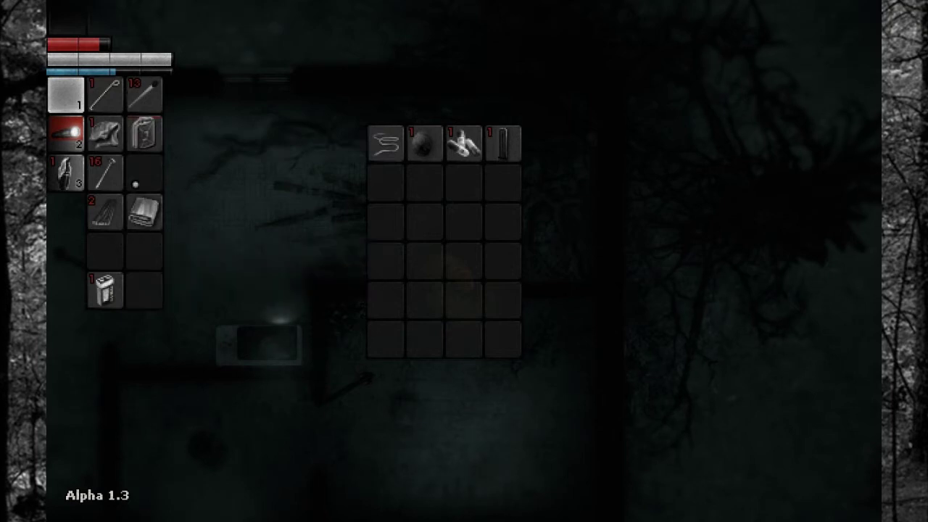
double_click(145, 212)
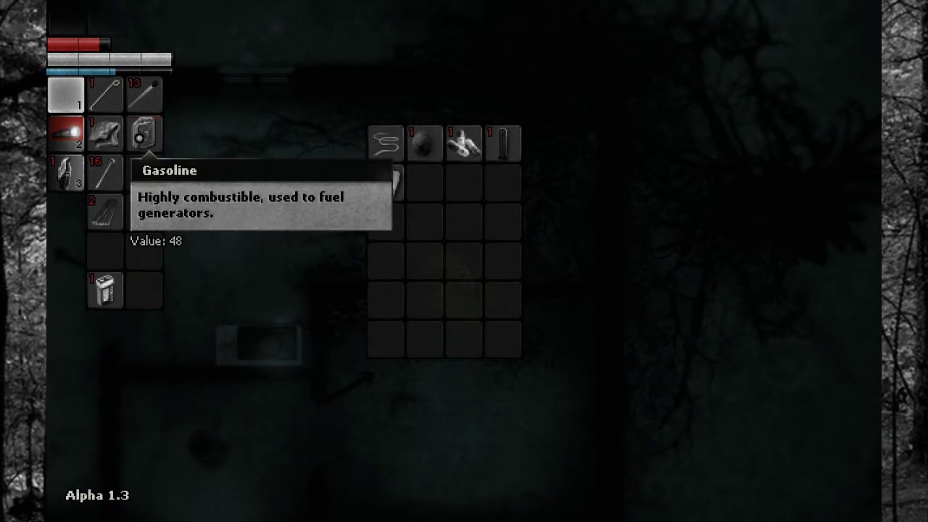
left_click_drag(145, 134, 65, 95)
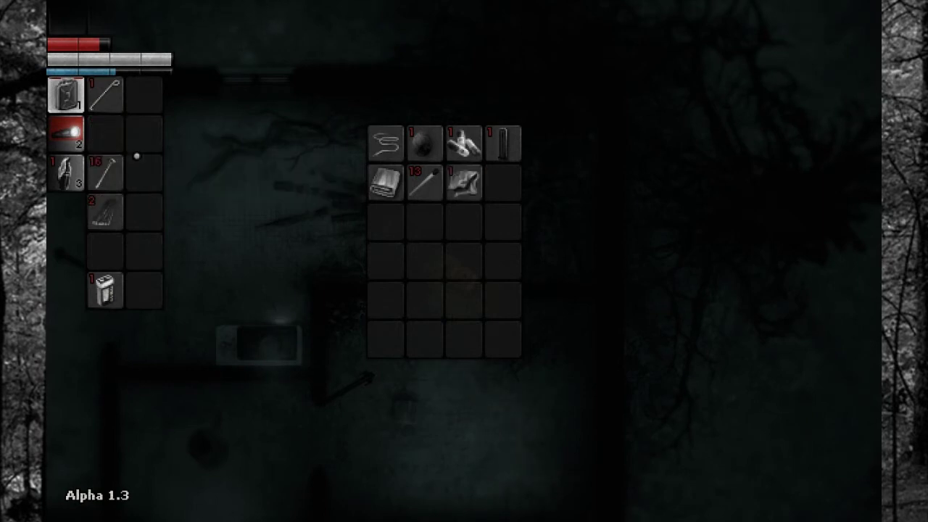
key("Tab")
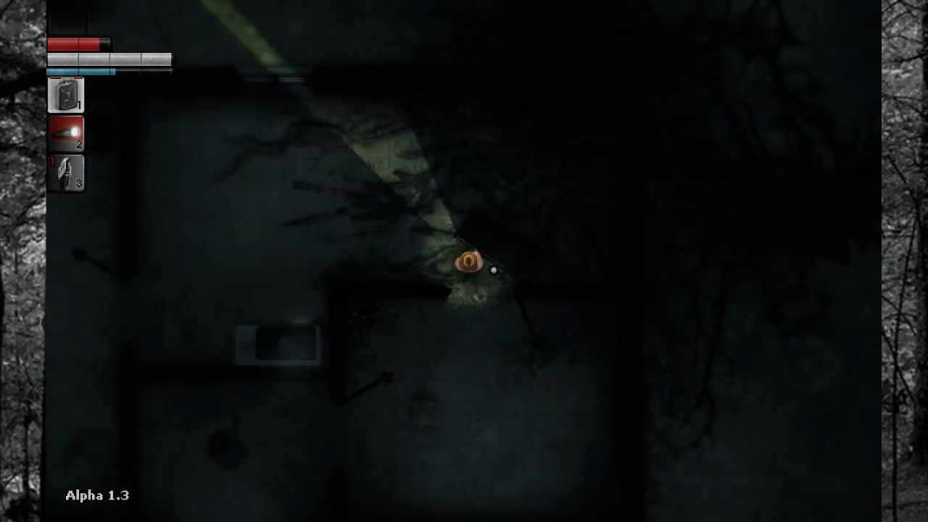
Step: Climb out the window and walk into the shed up to the generator
key("w")
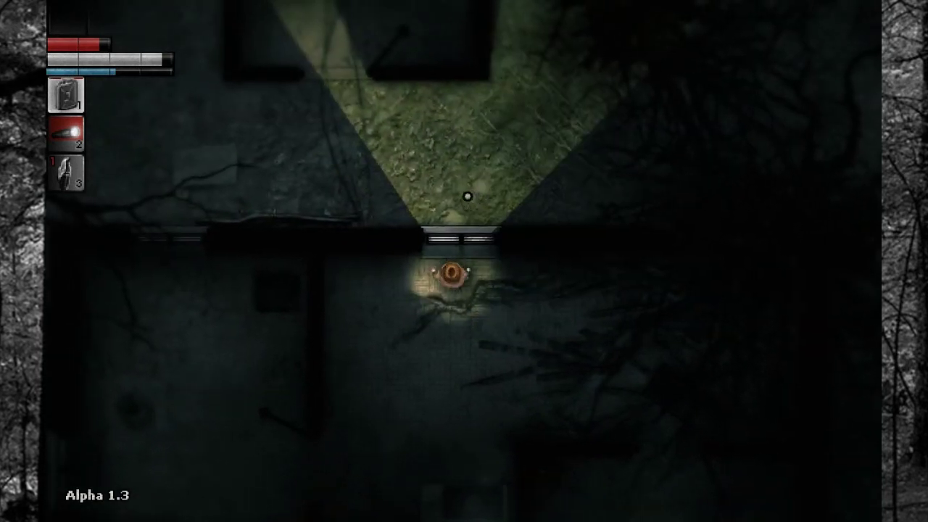
key("w")
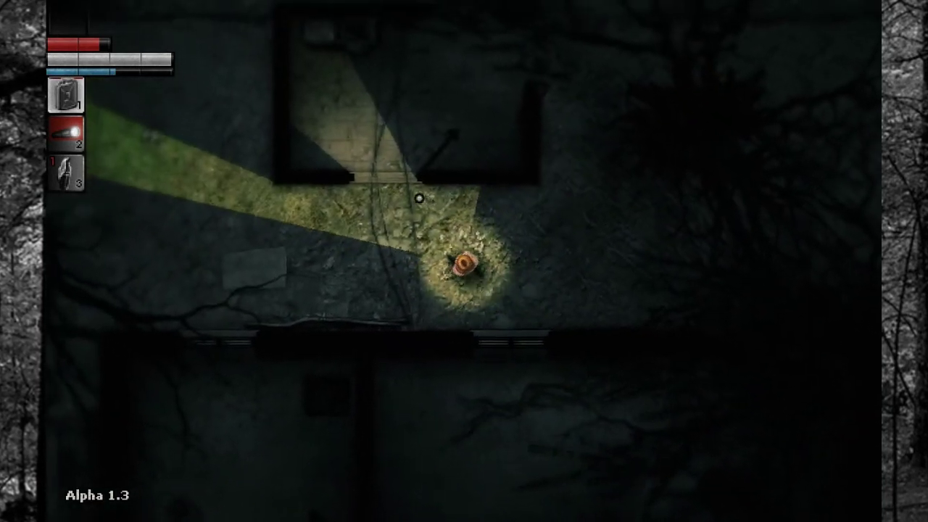
key("w")
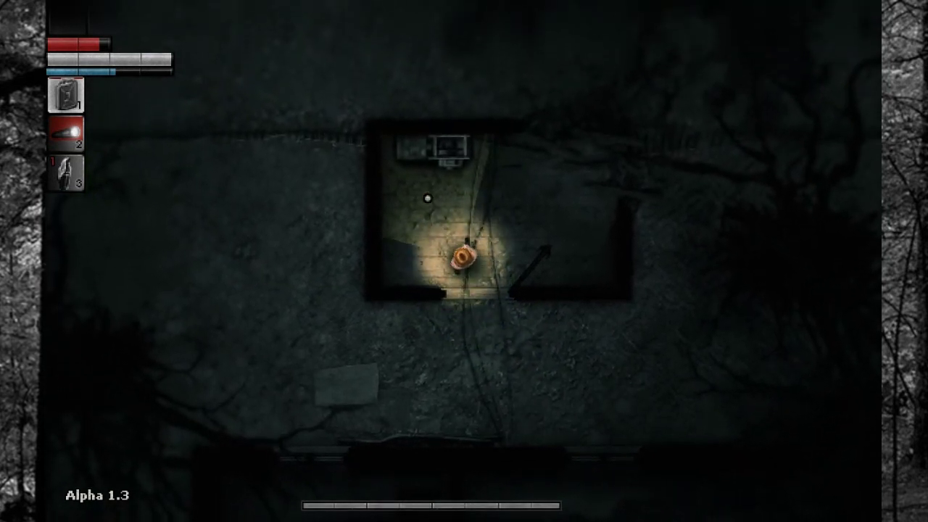
key("w")
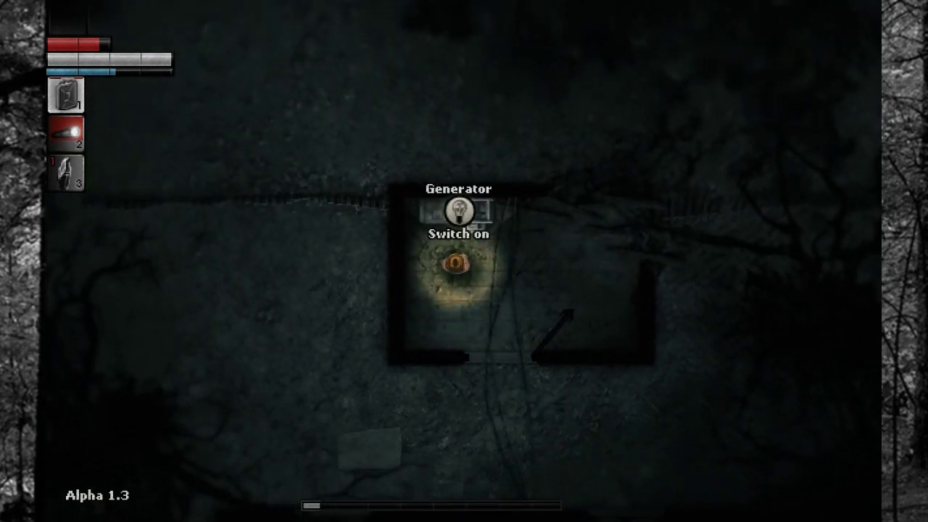
key("w")
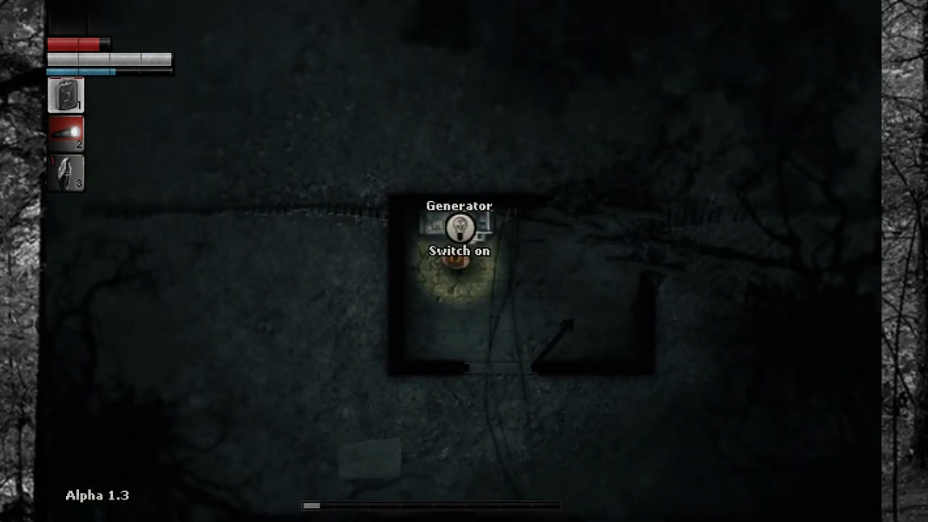
Step: Refuel the generator with the gasoline, toggle the flashlight, and leave the shed
key("e")
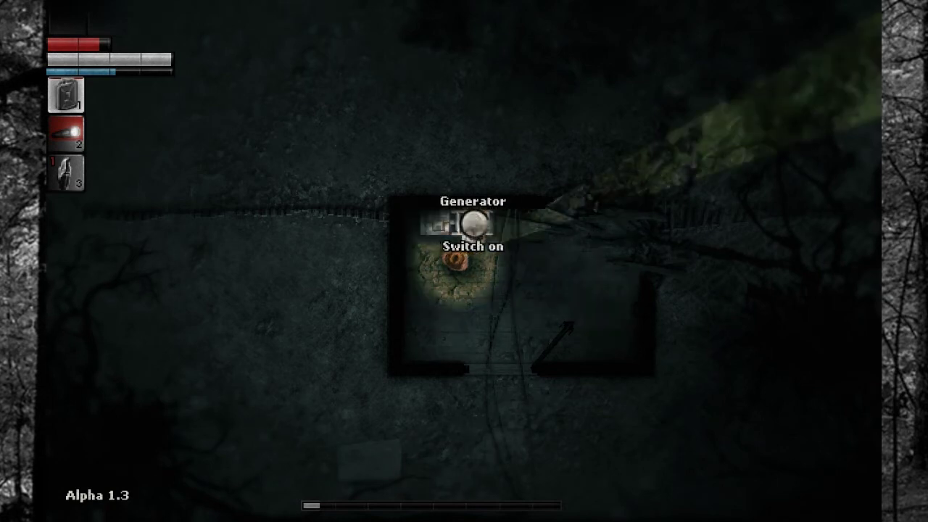
key("2")
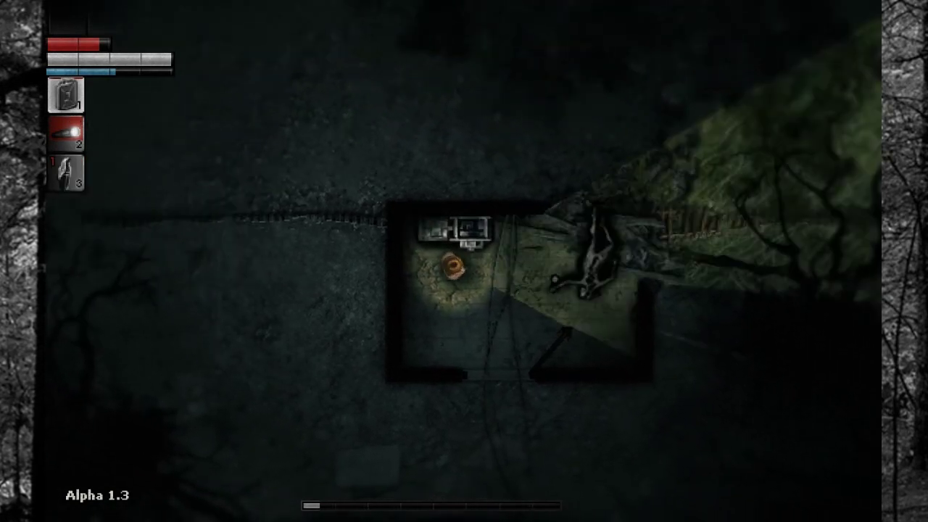
key("2")
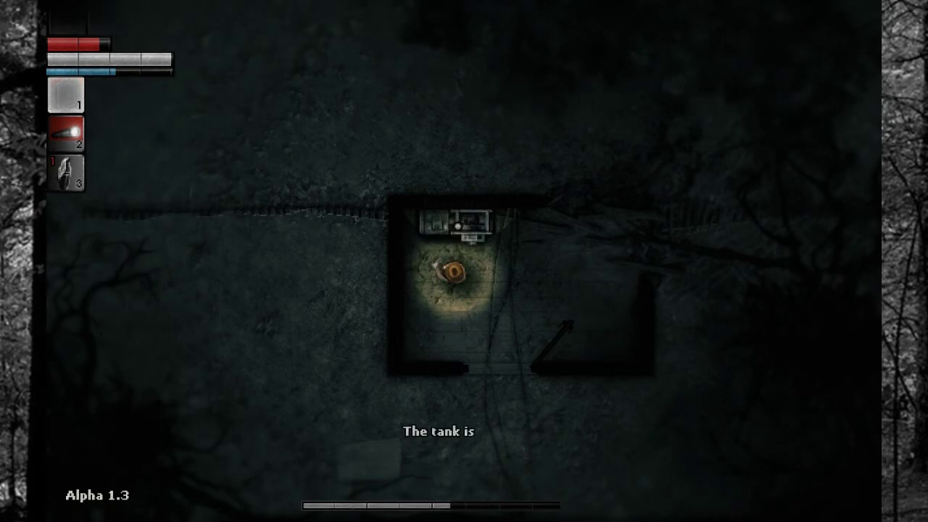
key("s")
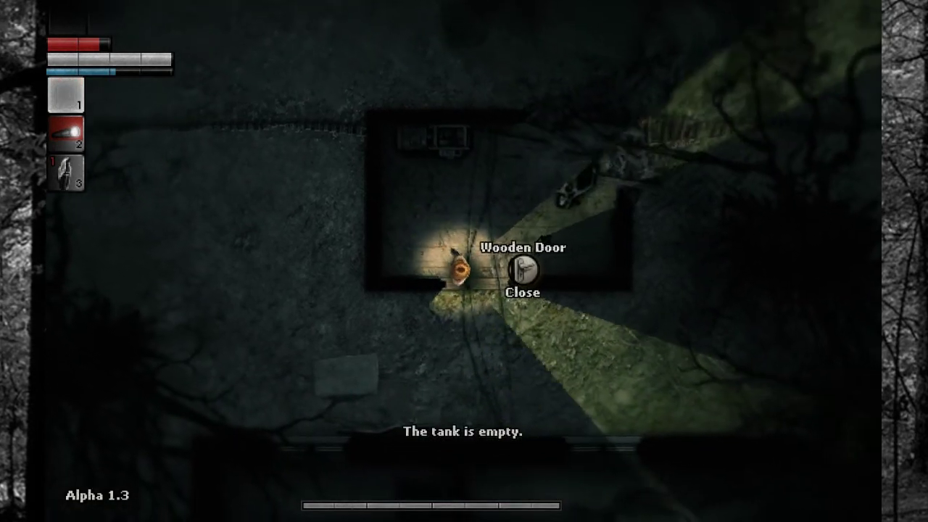
Step: Walk south back into the hideout room with the wardrobe
key("s")
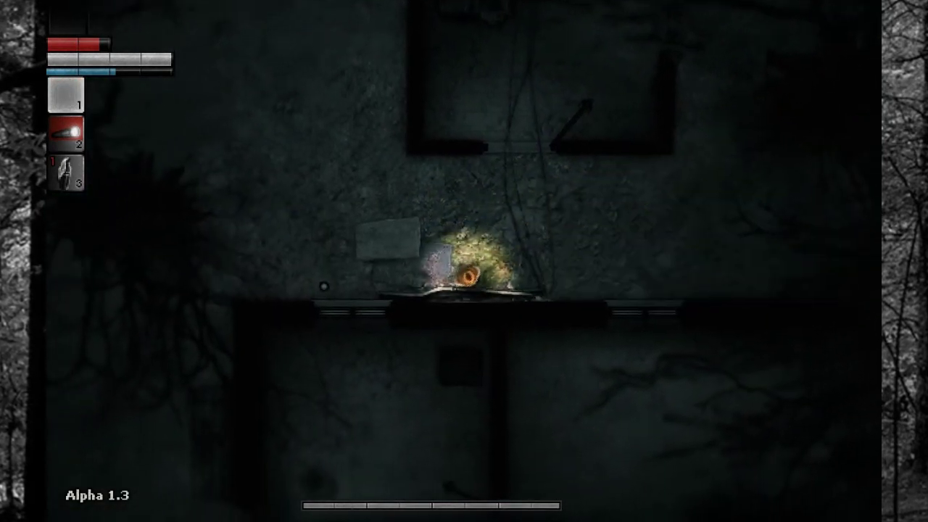
left_click_drag(410, 289, 522, 300)
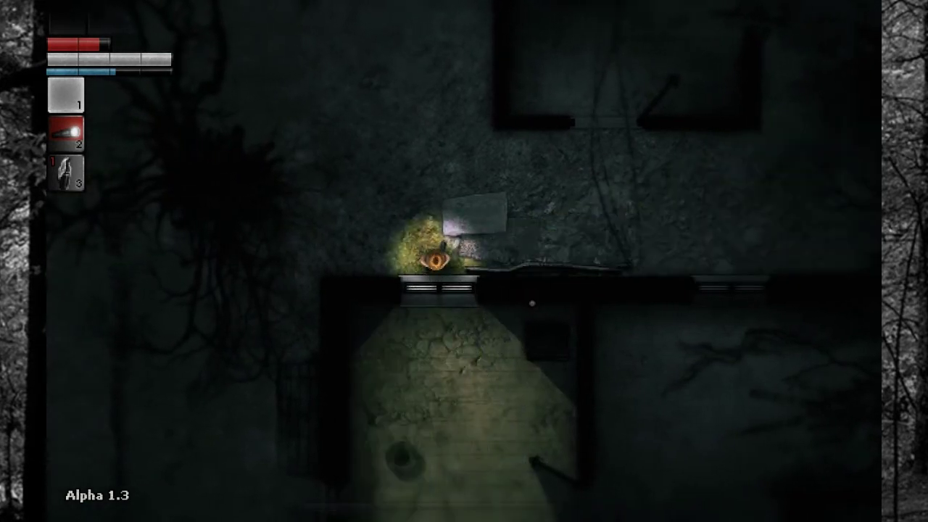
key("s")
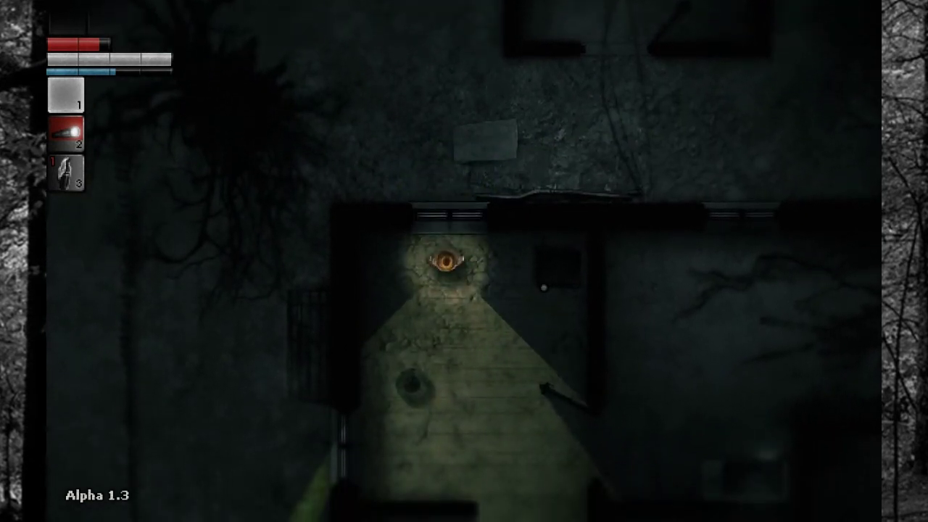
key("s")
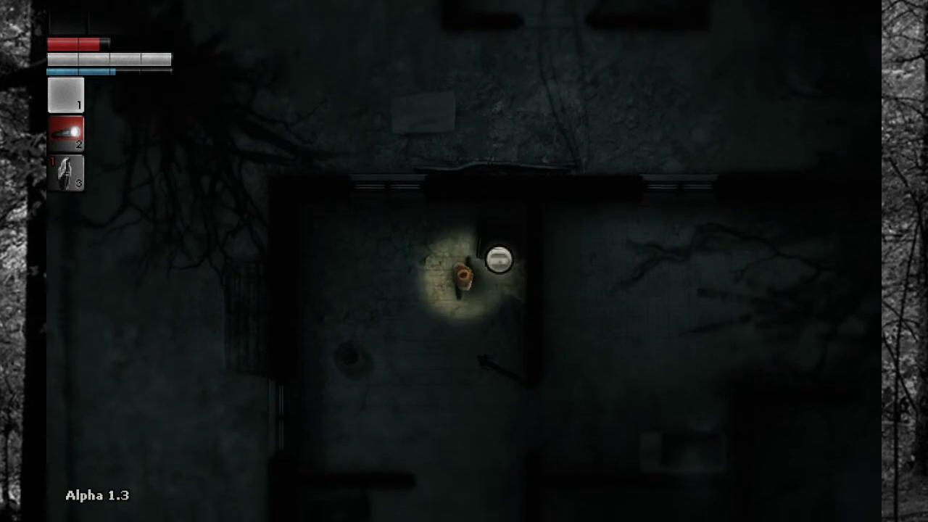
Step: Grab the wardrobe, turn on the flashlight, and pull it across the room
key("w")
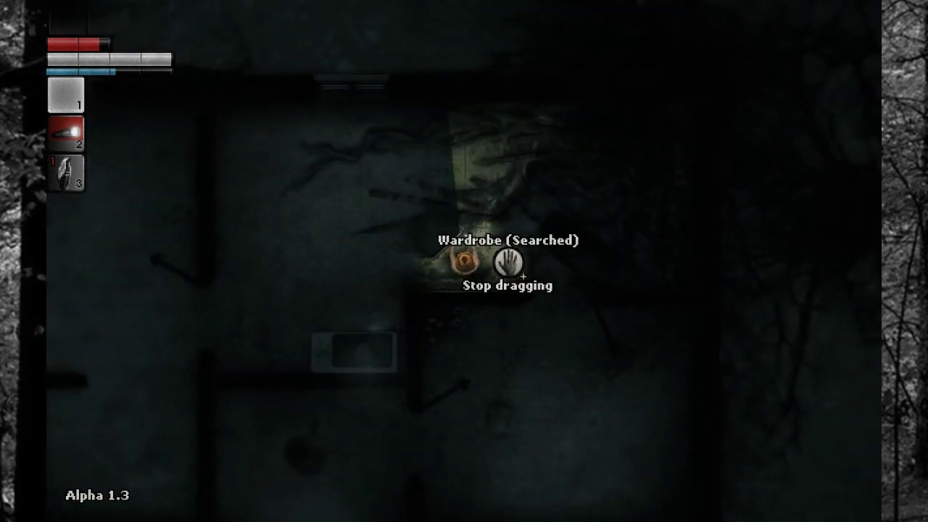
left_click(499, 273)
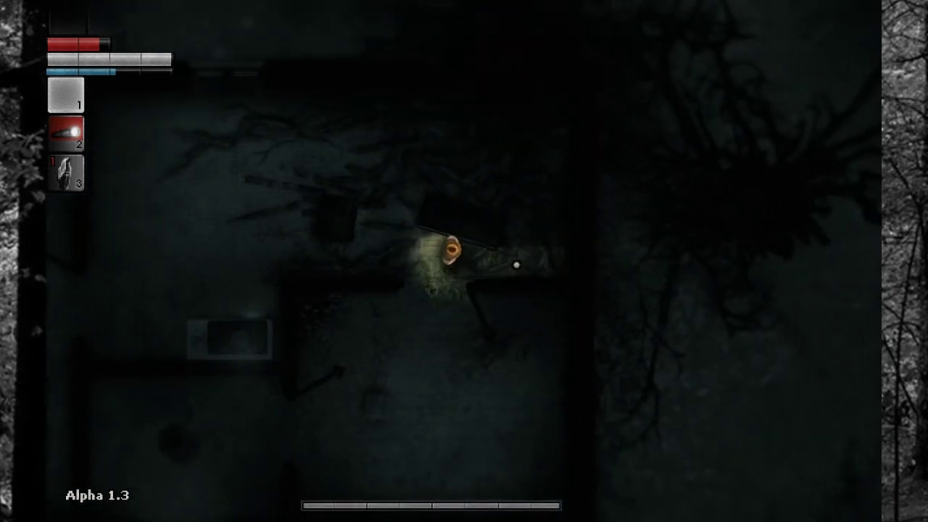
key("d")
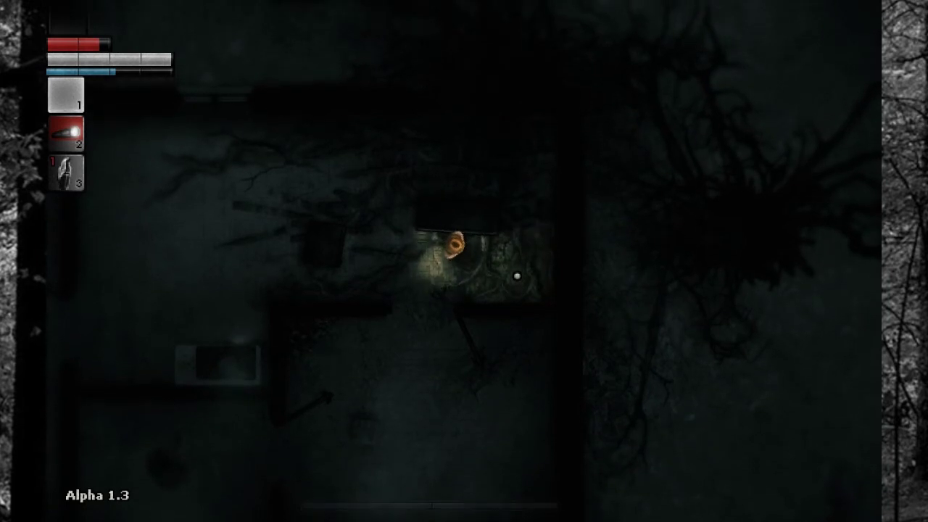
key("f")
left_click(395, 261)
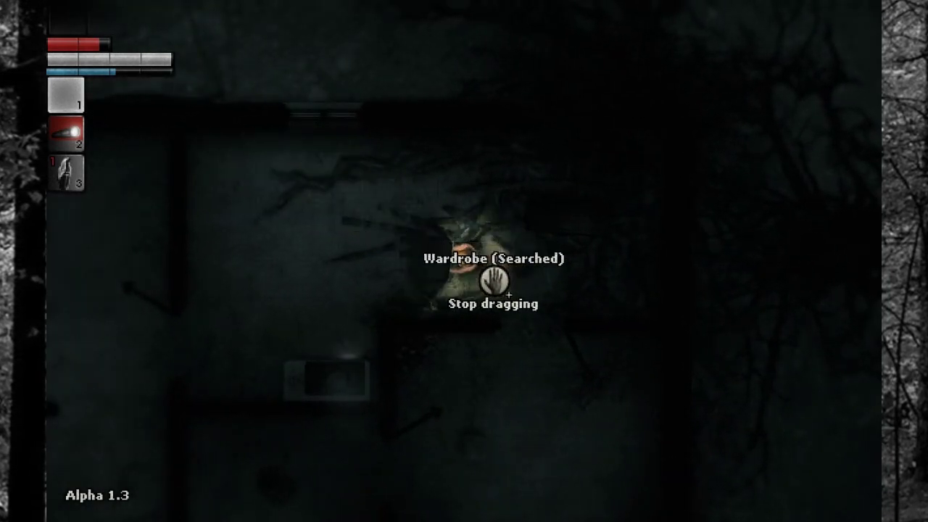
key("d")
key("d")
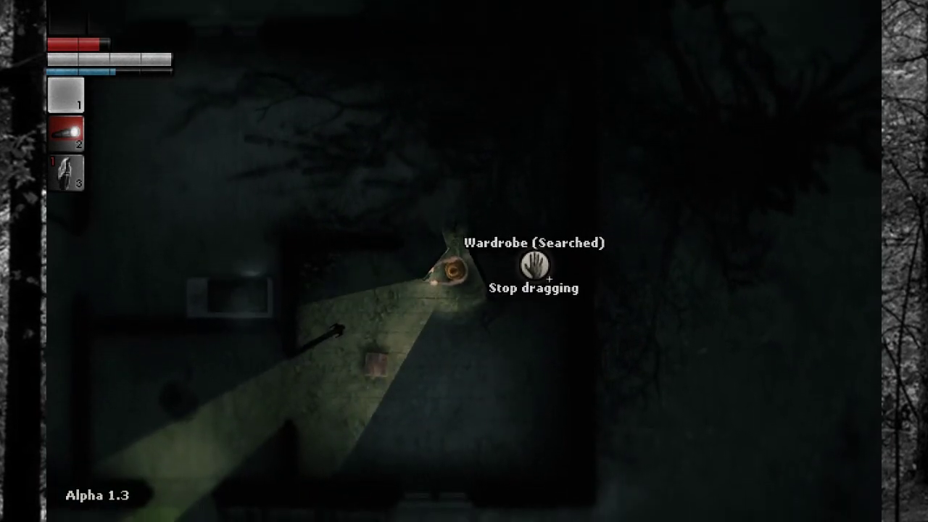
key("w")
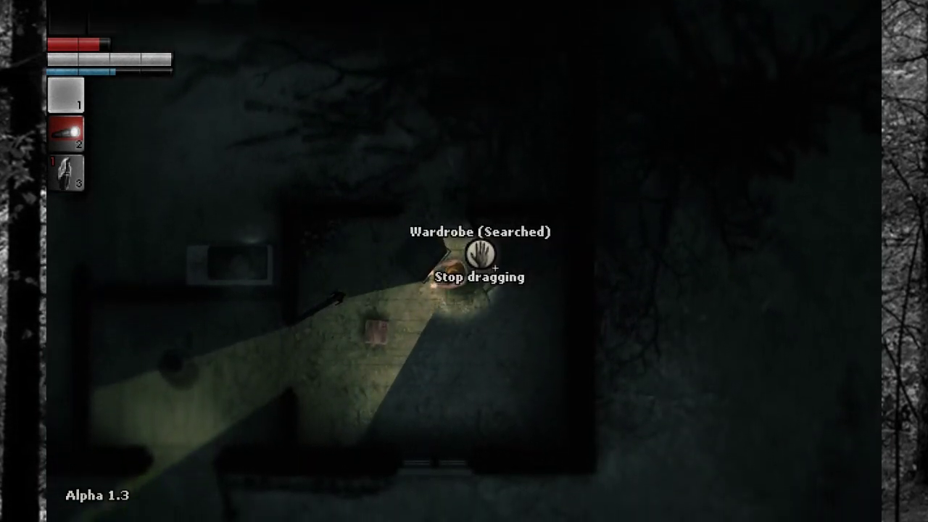
Step: Drag the wardrobe up and over to the doorway, then face it
key("w")
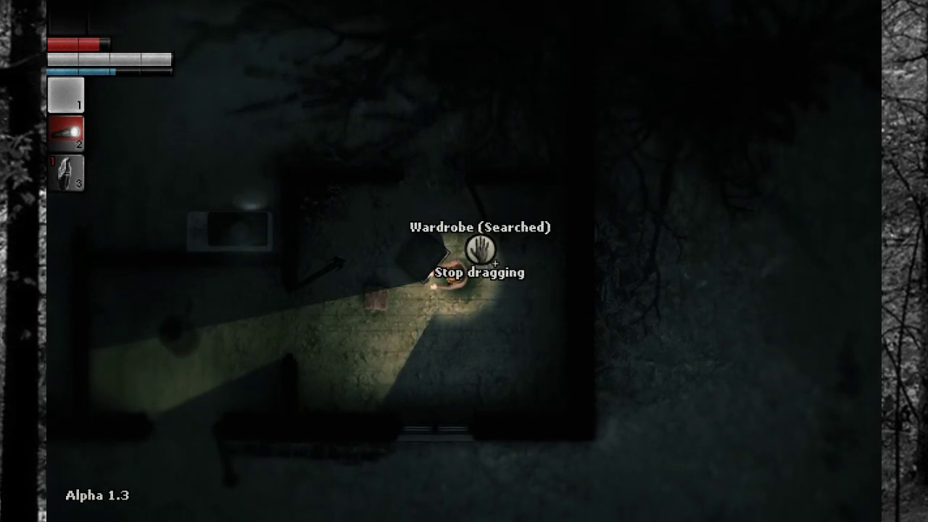
key("w")
key("w")
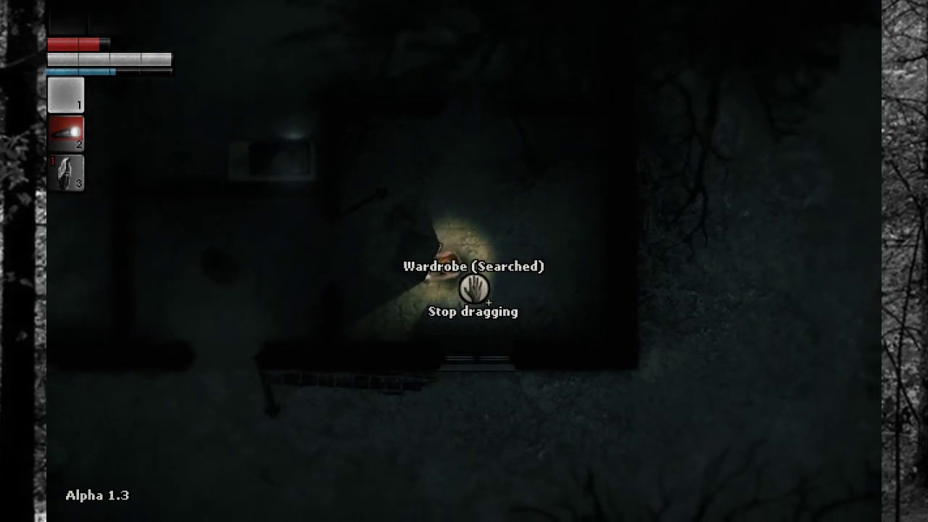
key("w")
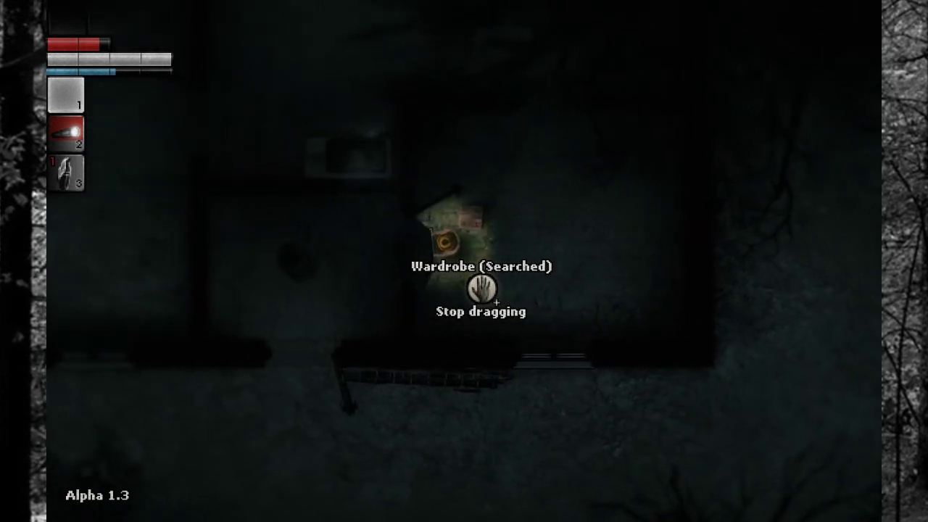
key("a")
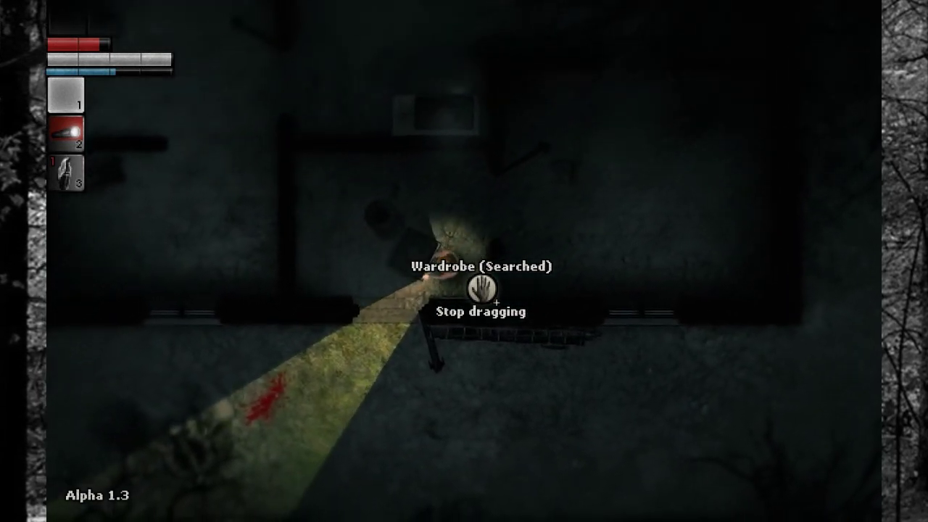
key("a")
key("w")
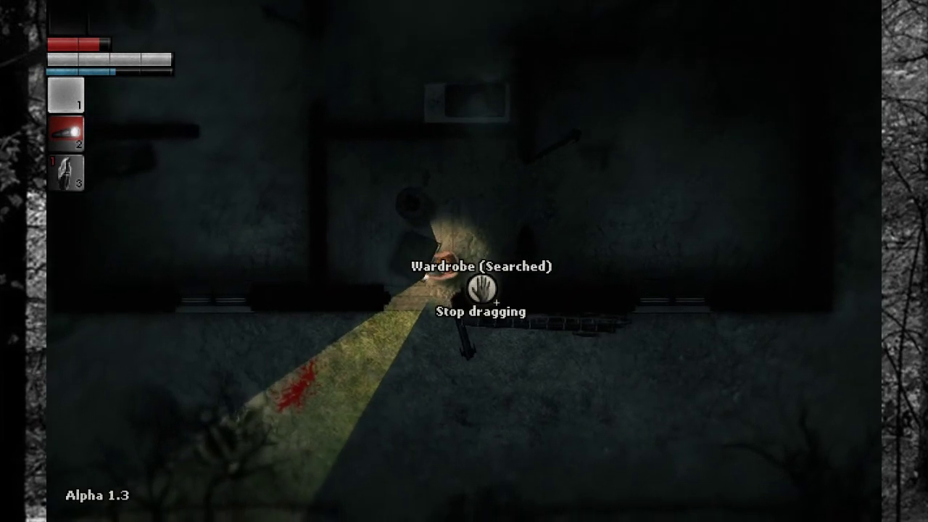
key("w")
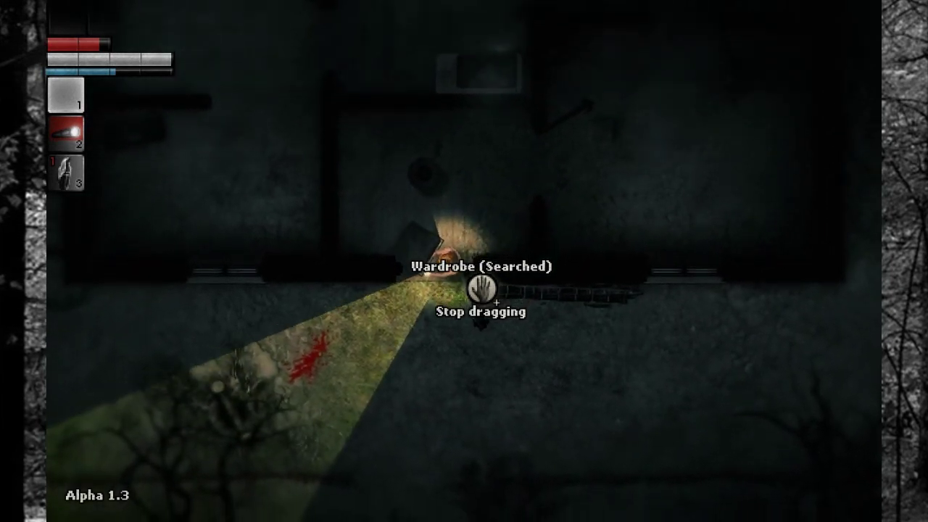
key("w")
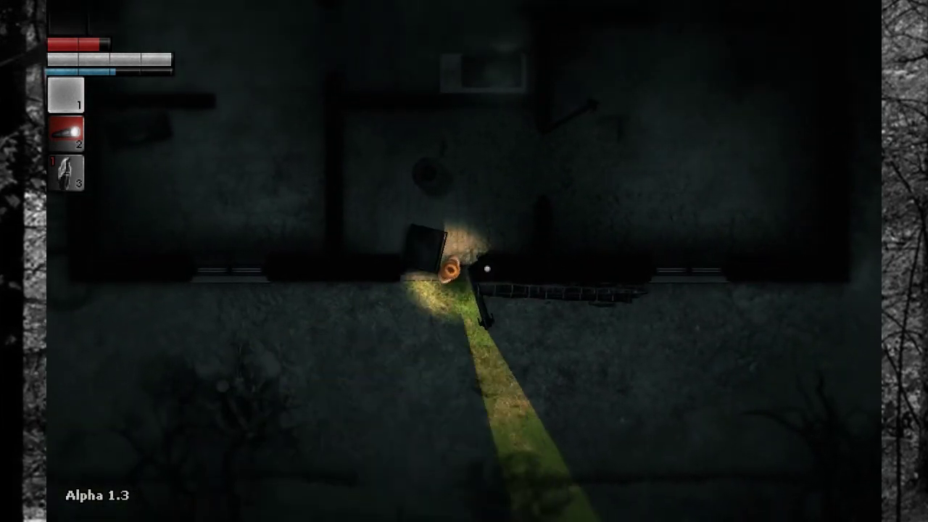
key("w")
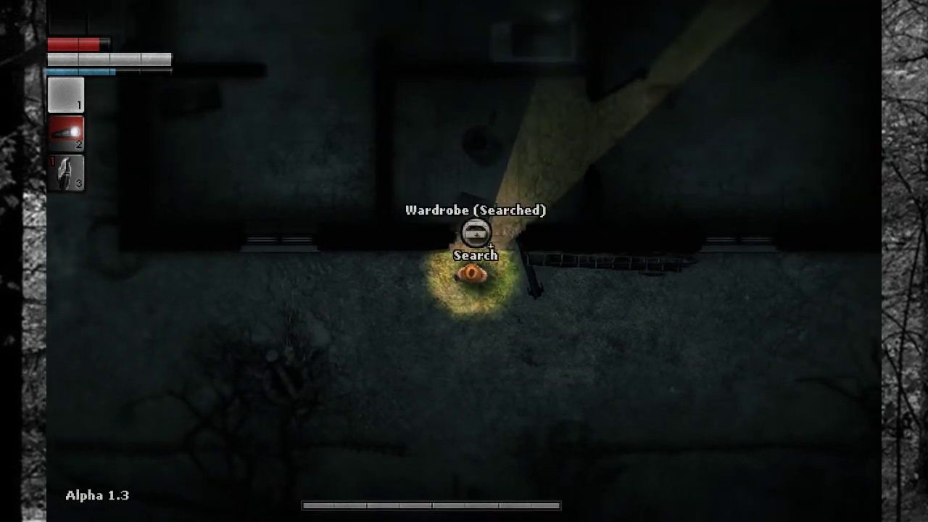
Step: Pull the wardrobe along the wall and shut the hideout's wooden door
key("w")
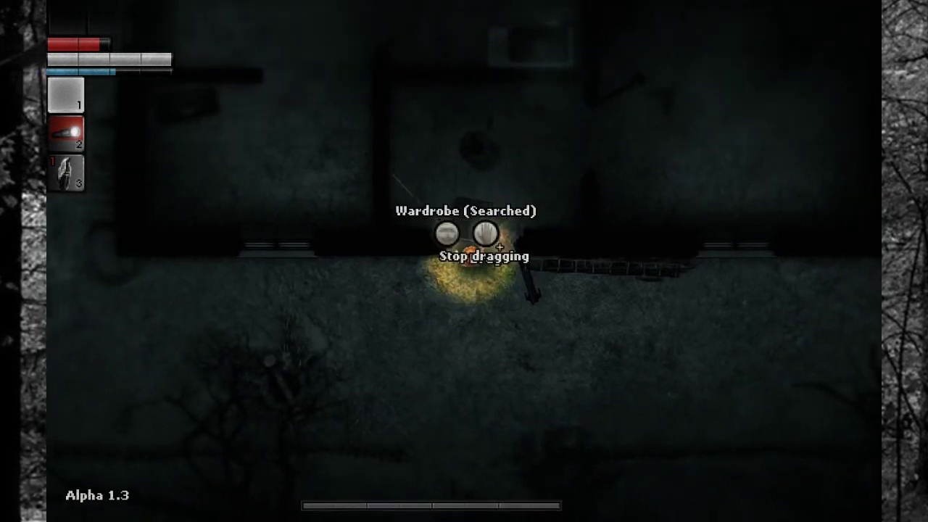
key("d")
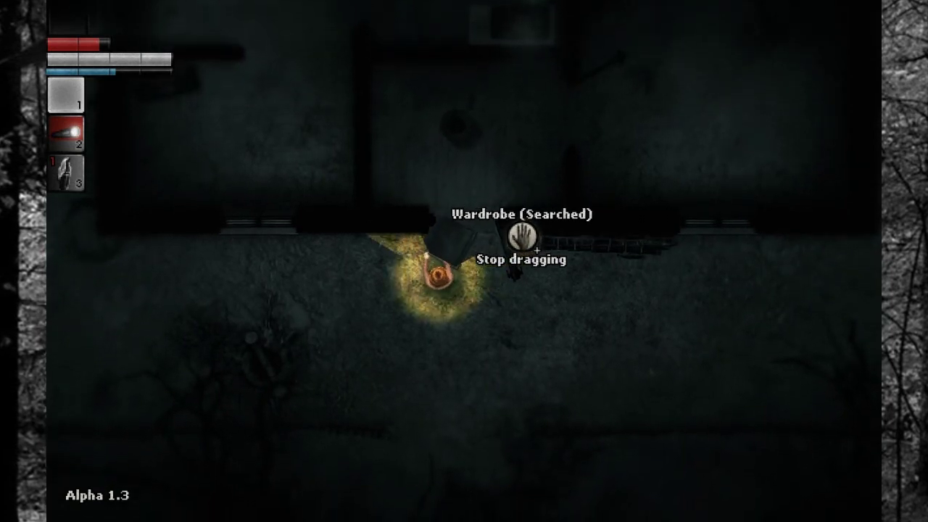
key("s")
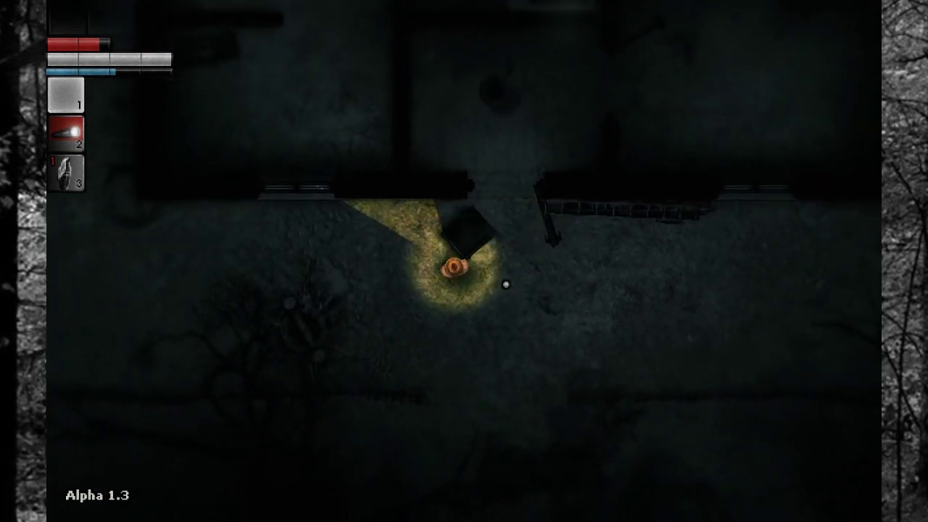
key("f")
left_click(482, 217)
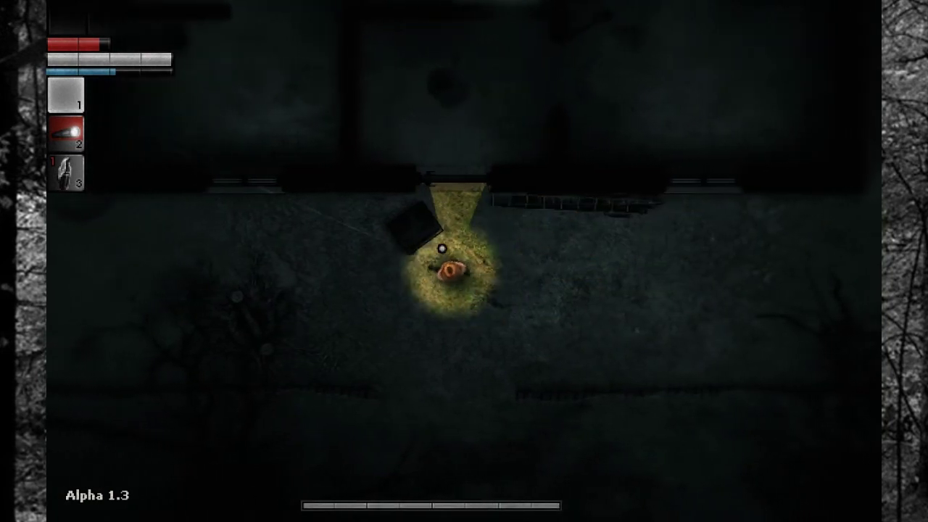
Step: Regrab the wardrobe, pull it flush against the window, and release it
key("w")
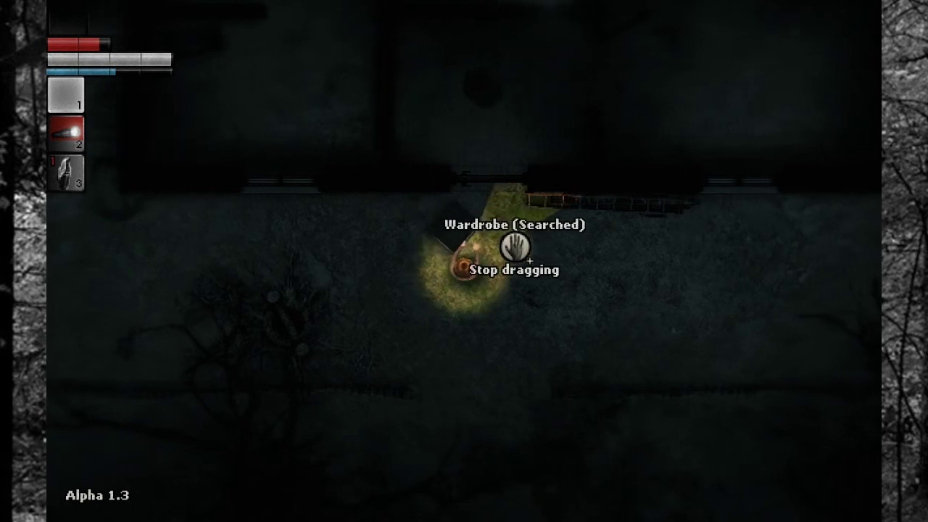
key("w")
key("w")
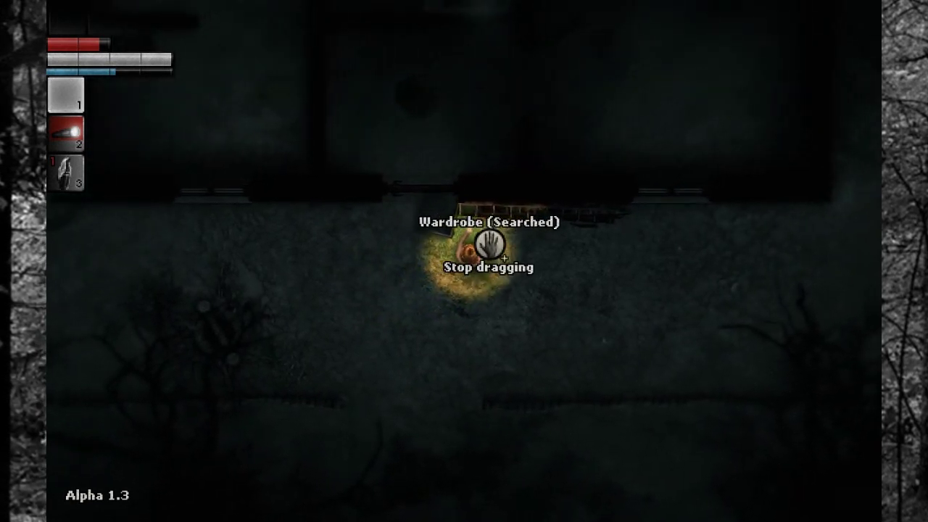
key("a")
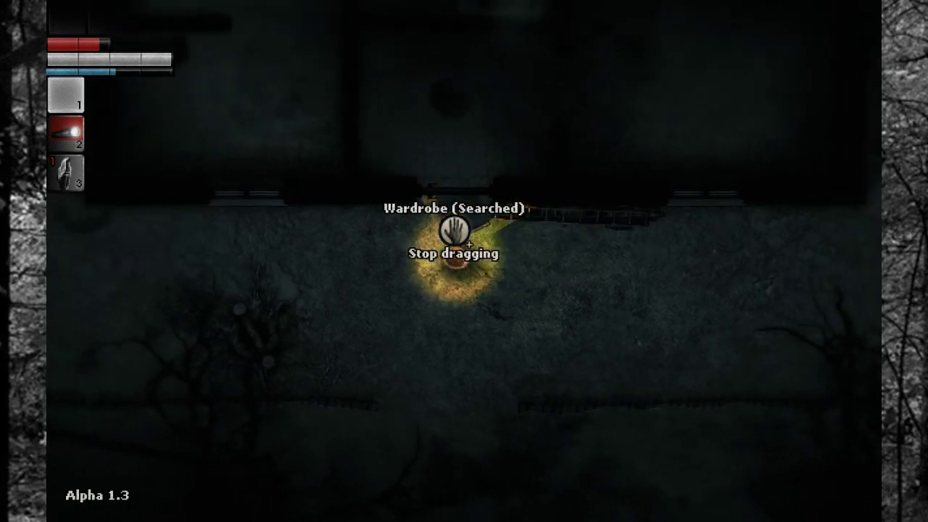
key("w")
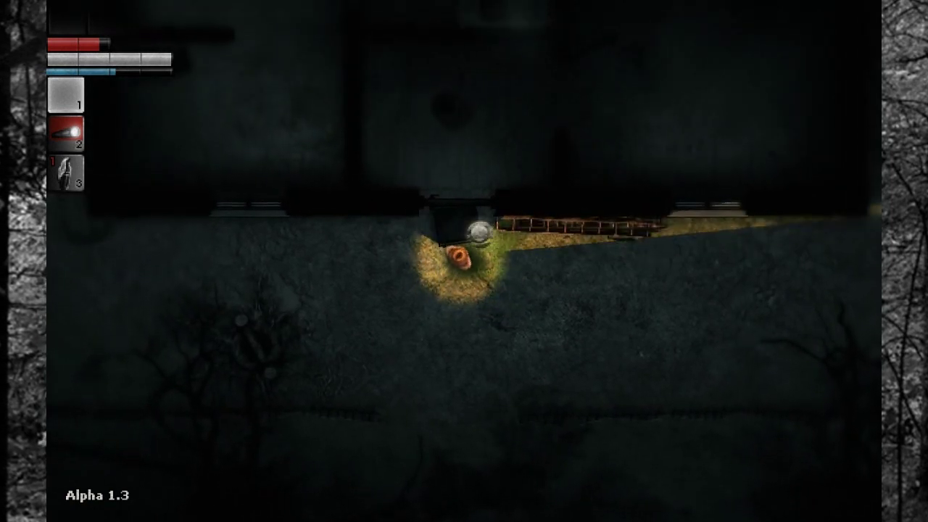
Step: Walk left from the hideout window, past the blood stain, to the campfire crate
key("w")
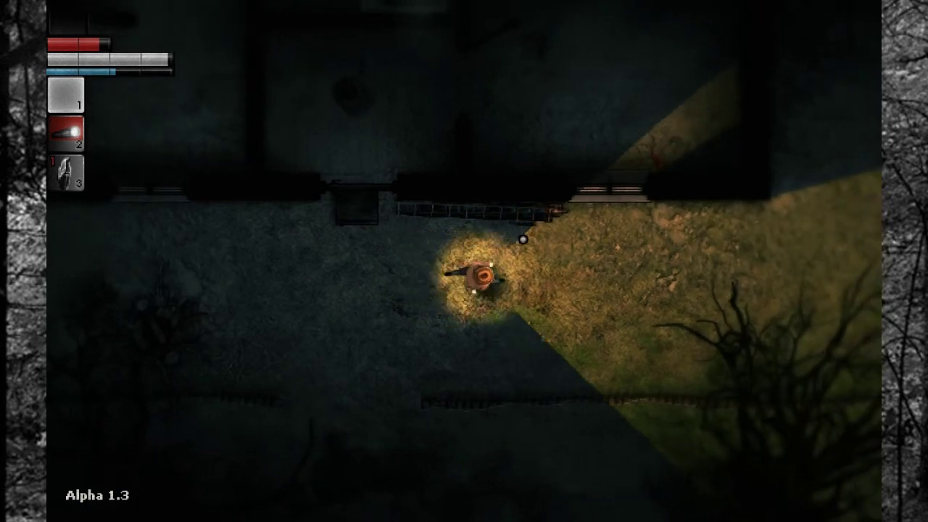
key("w")
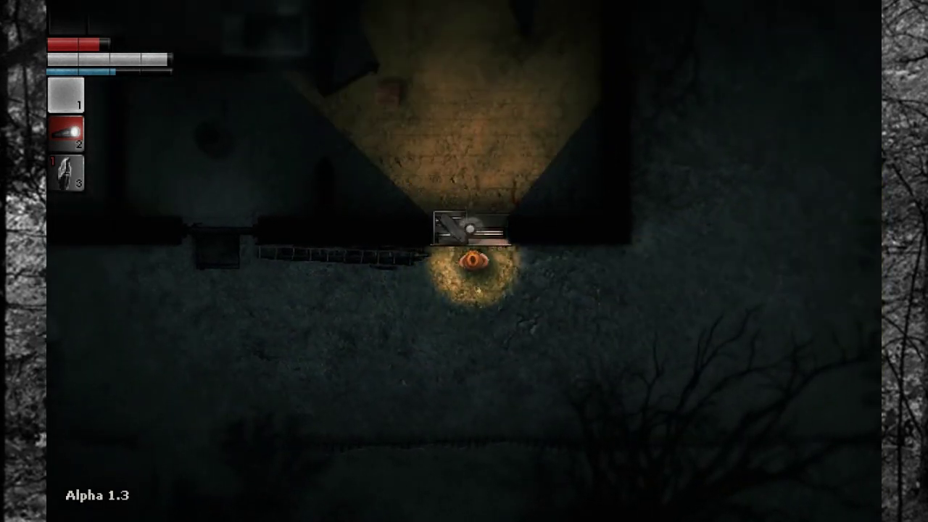
mouse_move(449, 228)
key("s")
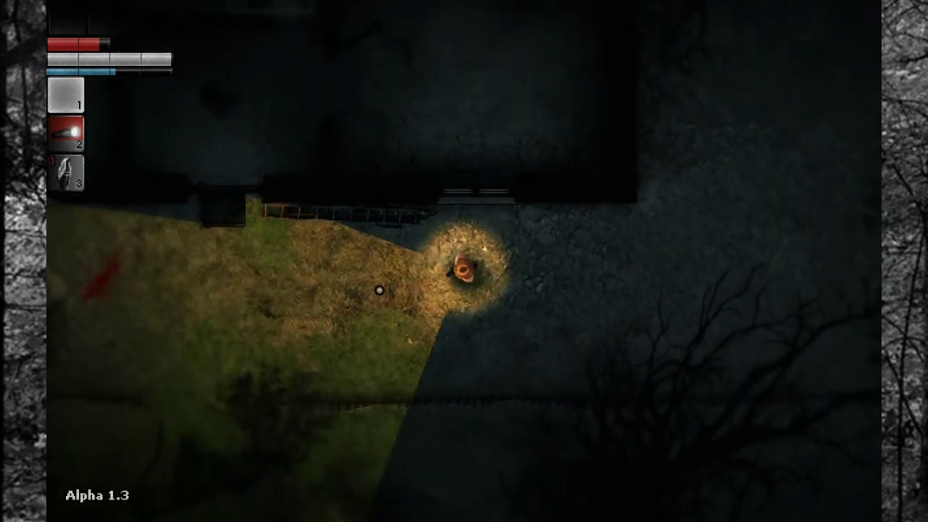
key("a")
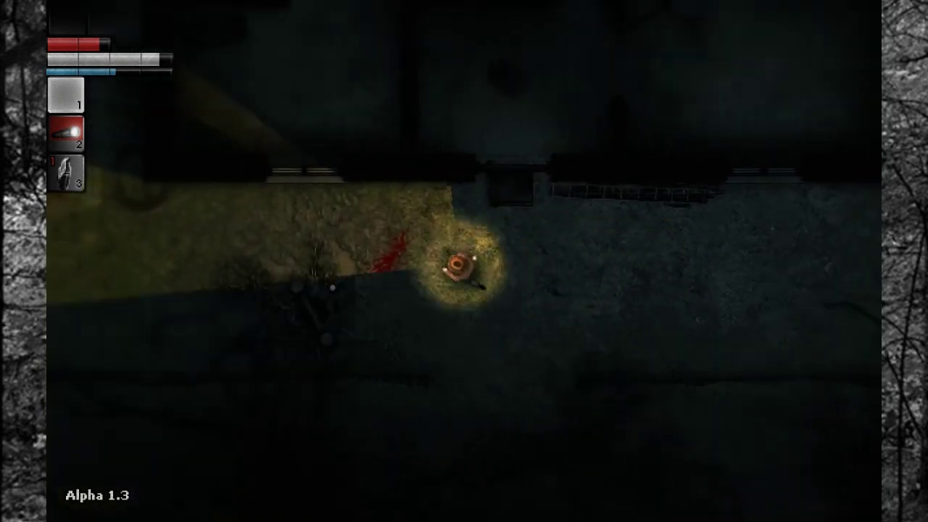
key("a")
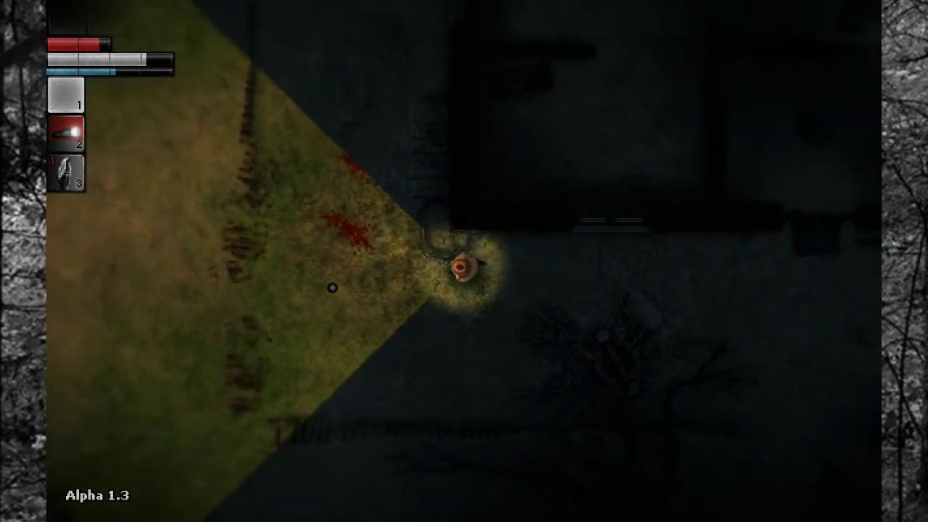
key("a")
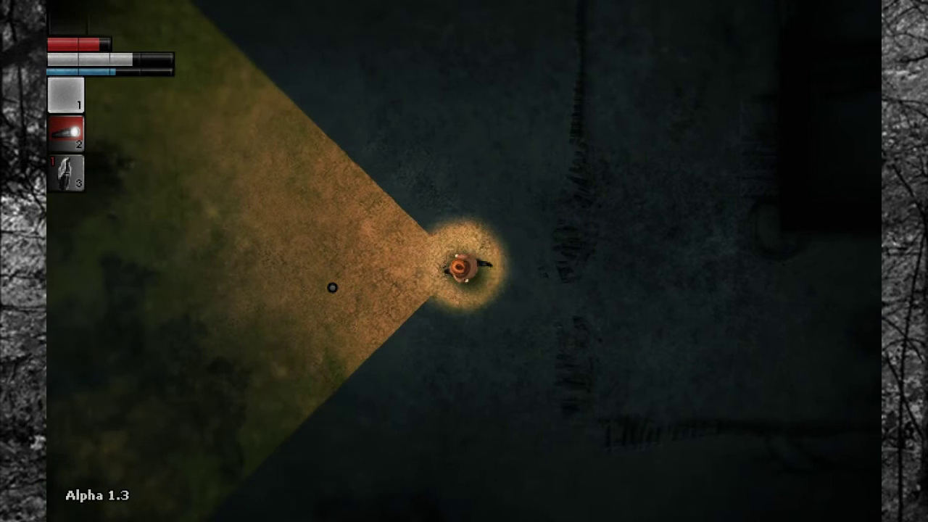
key("f")
key("a")
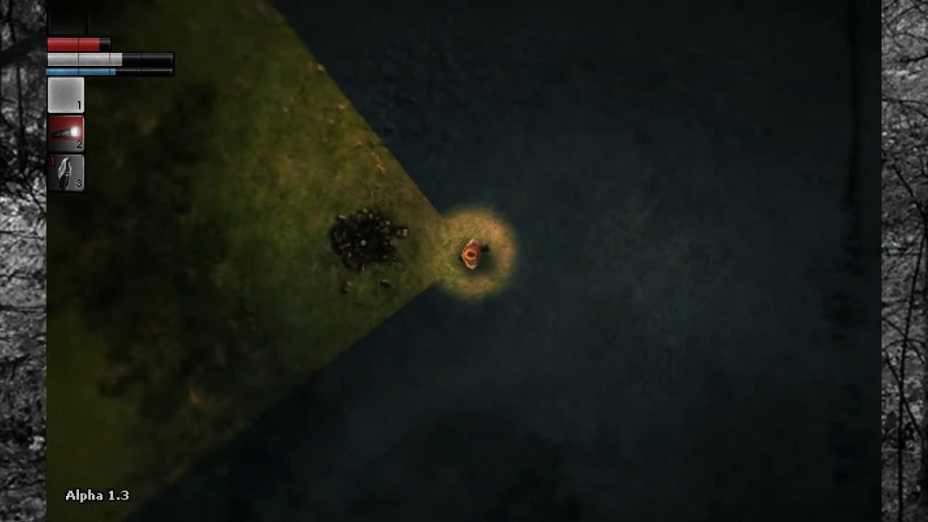
key("a")
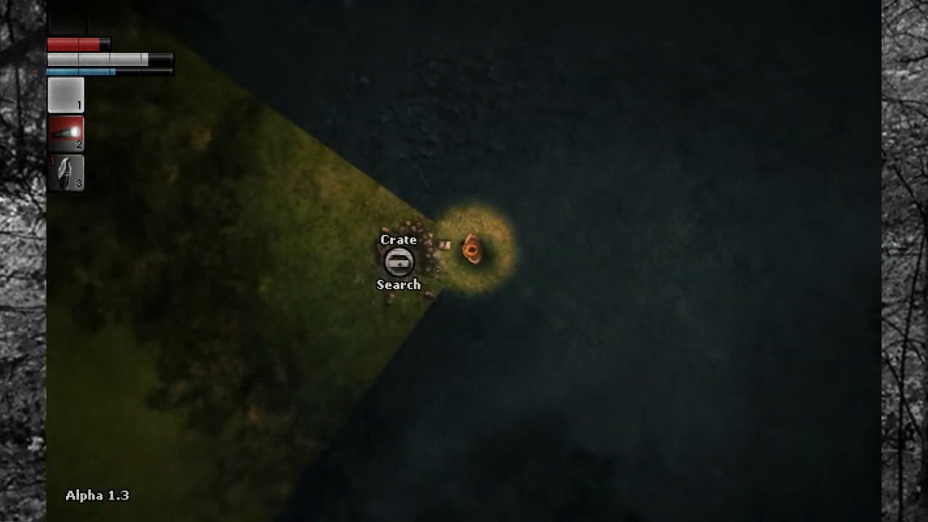
Step: Search the campfire crate, close it, and walk on until the Shrine is found
key("e")
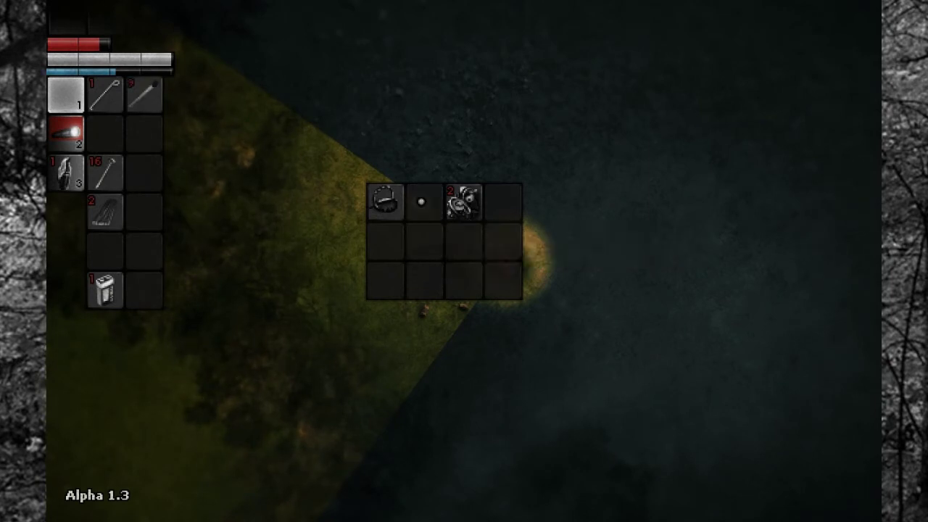
key("Escape")
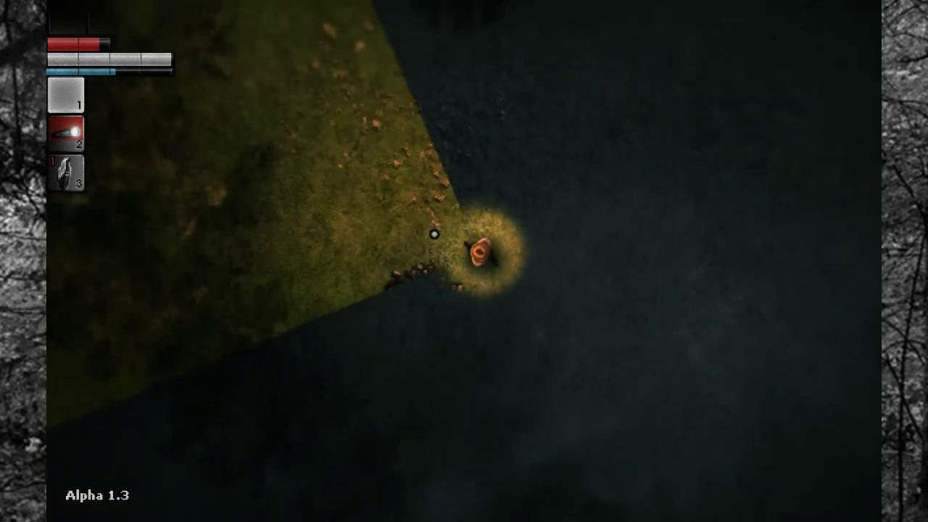
key("a")
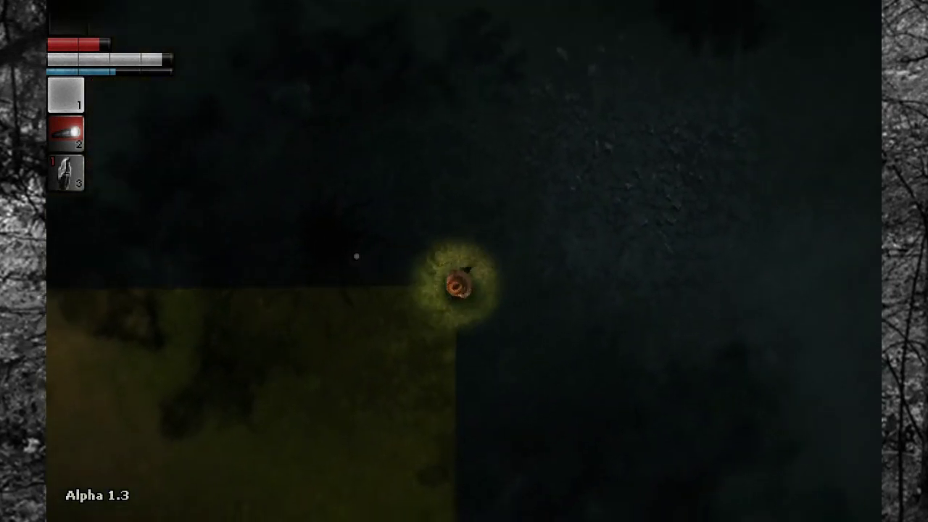
key("a")
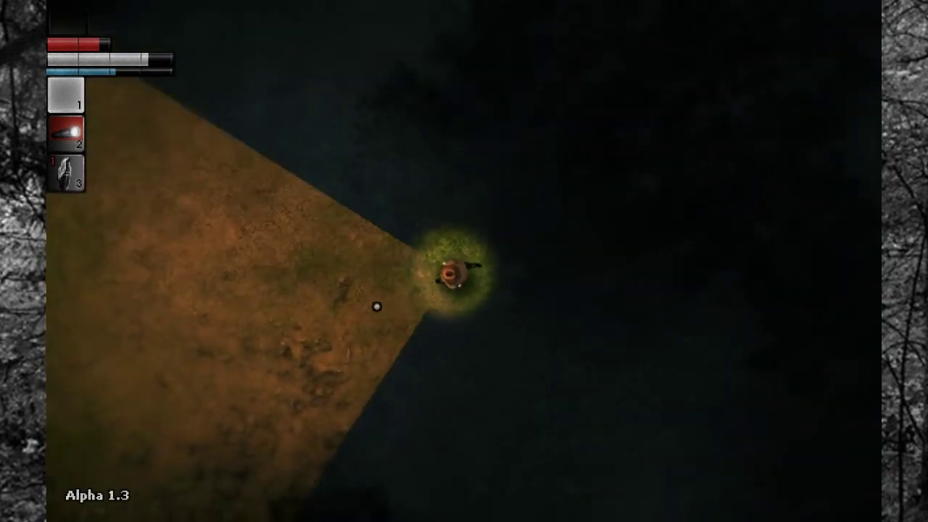
Step: Walk around the shrine and past the wrecked car, aiming the flashlight ahead
key("a")
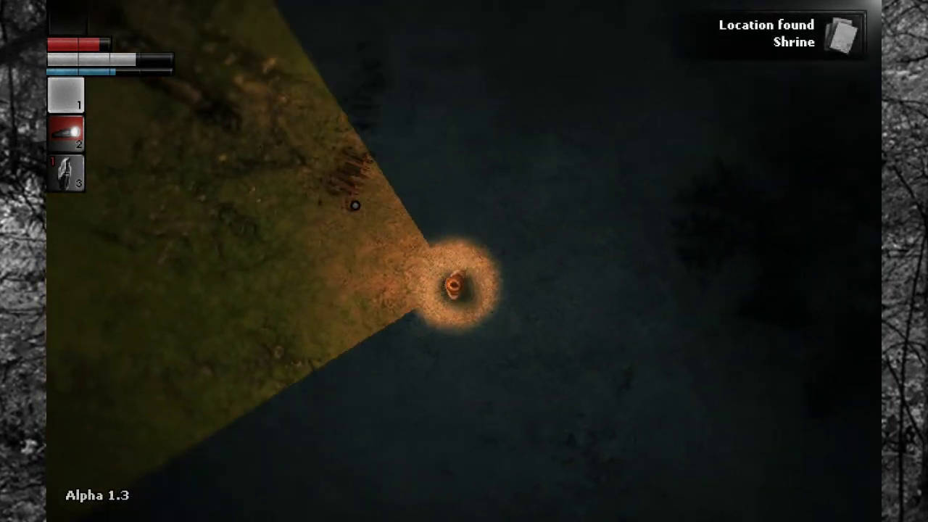
key("a")
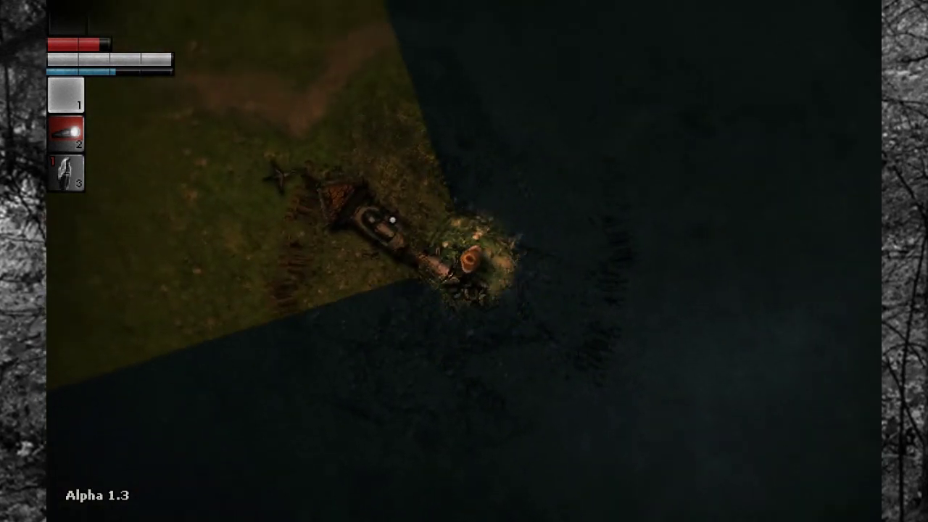
key("s")
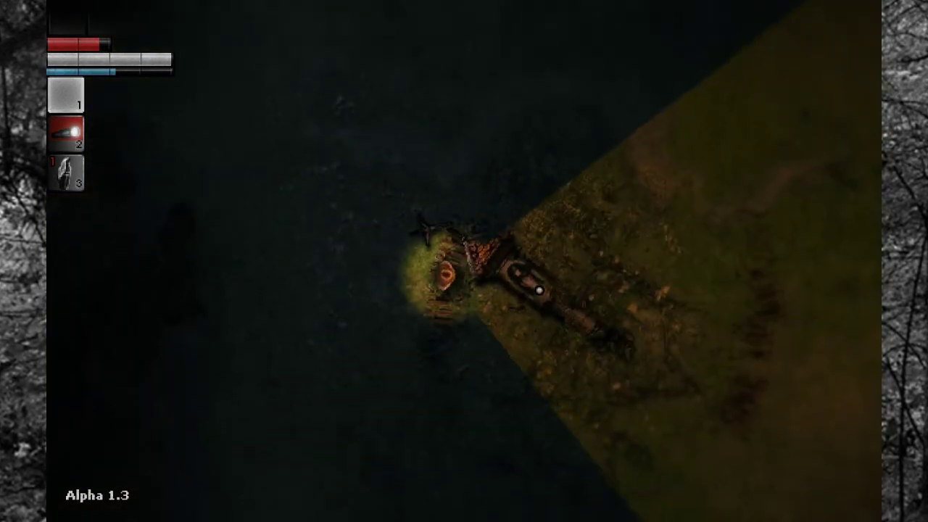
key("s")
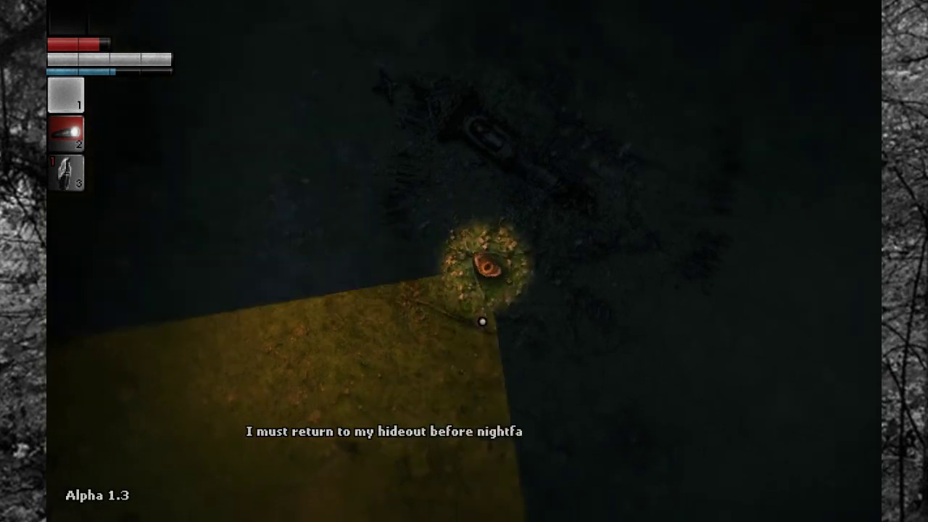
Step: Walk up from the wrecked car and pick up the mushroom remains
key("w")
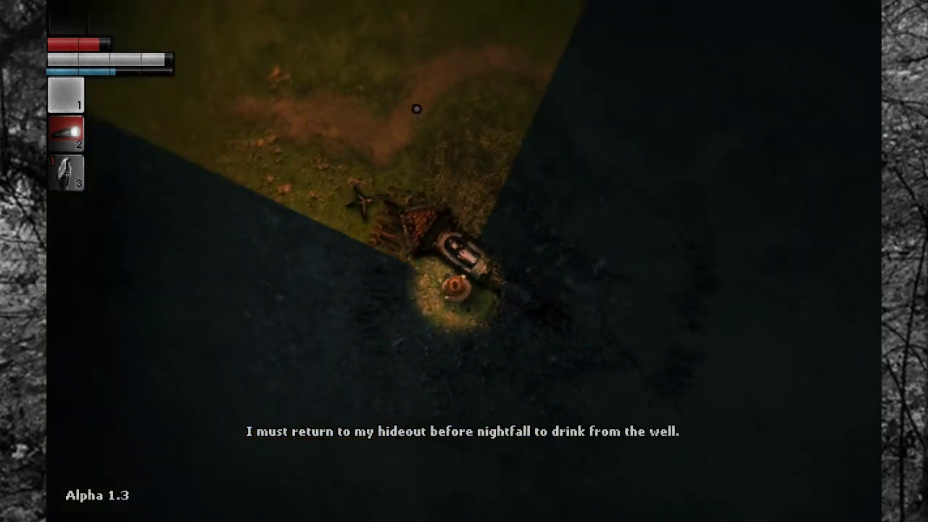
key("w")
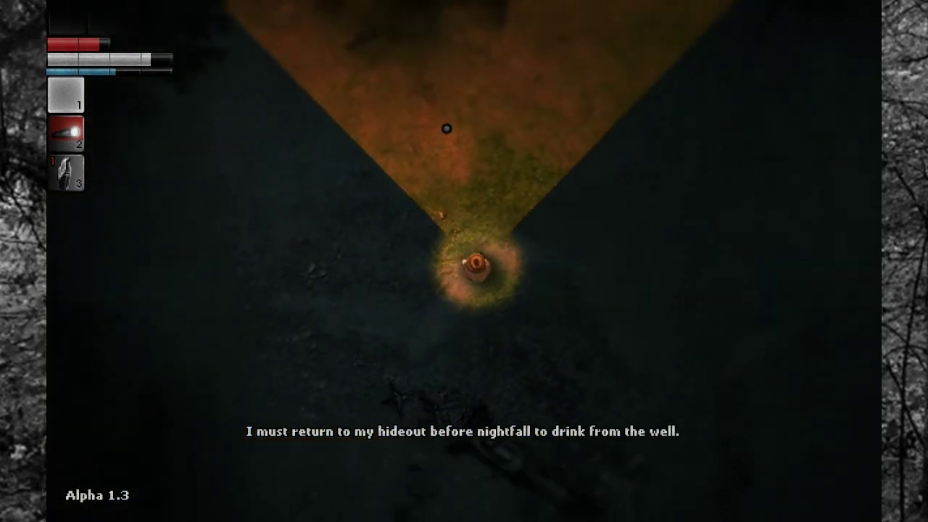
key("w")
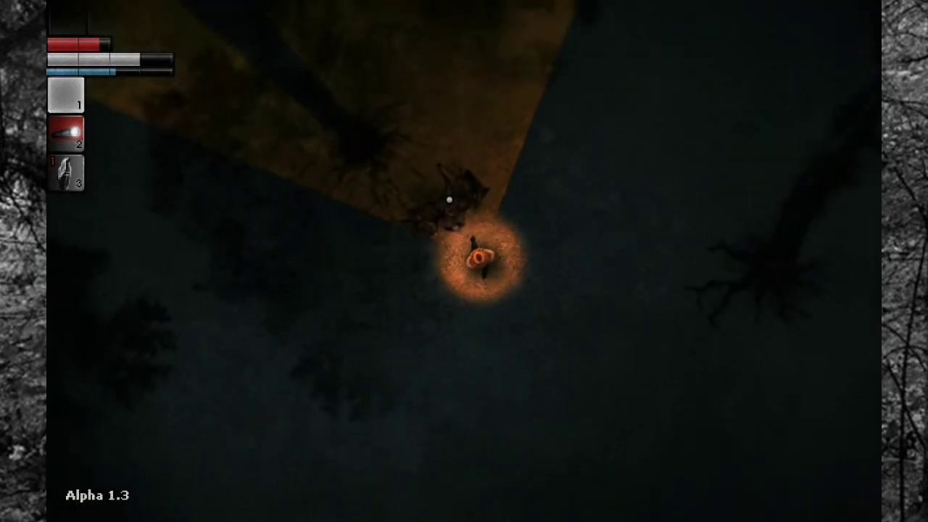
key("w")
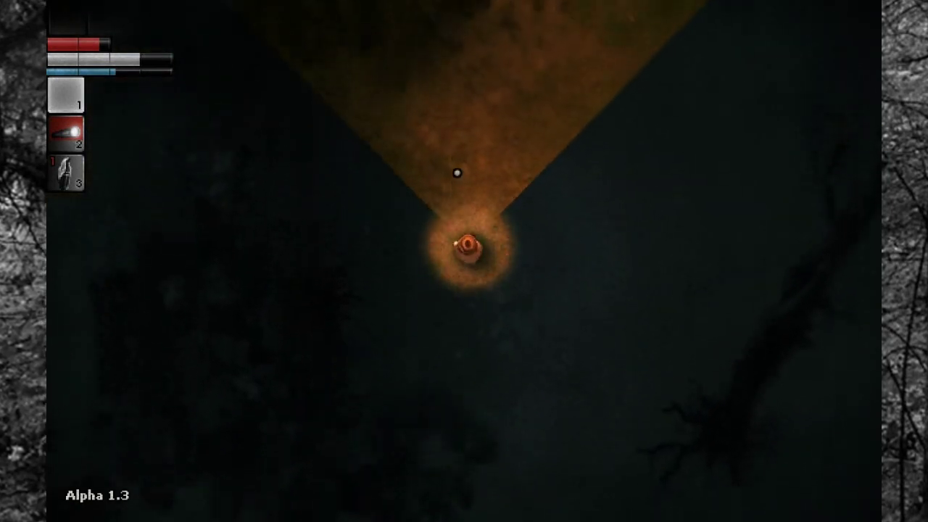
key("w")
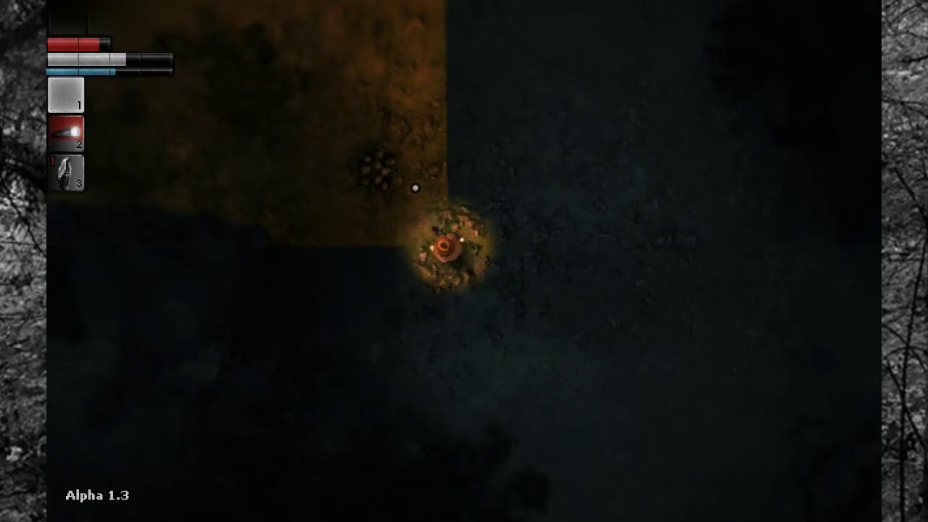
key("w")
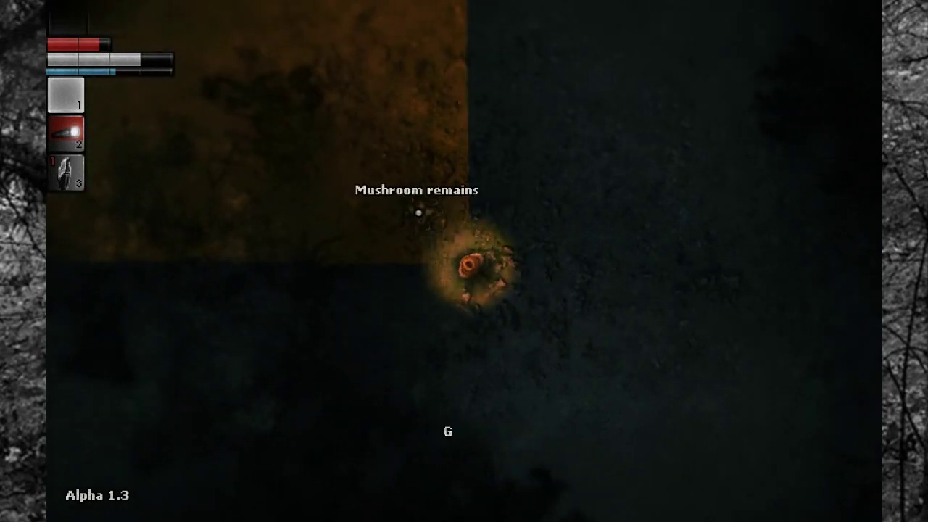
key("g")
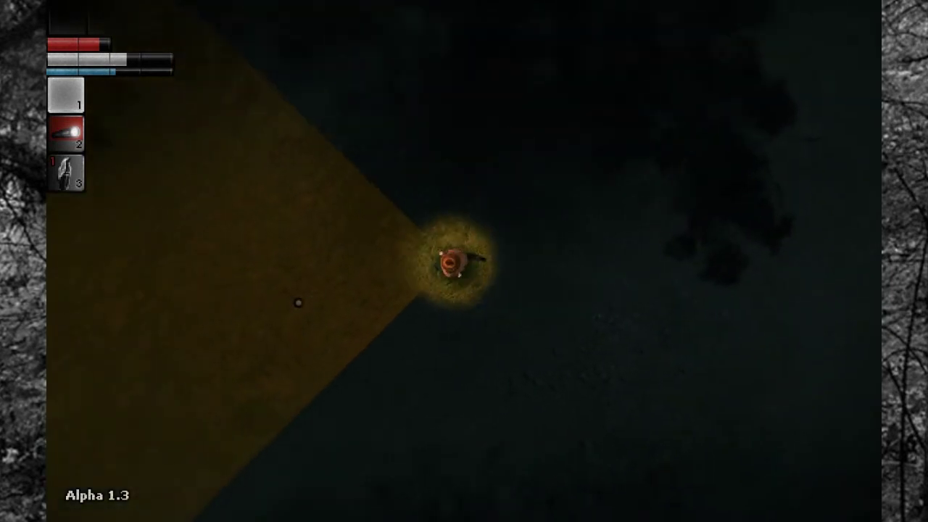
Step: Walk across the sandy ground through the dark woods to a crate
key("w")
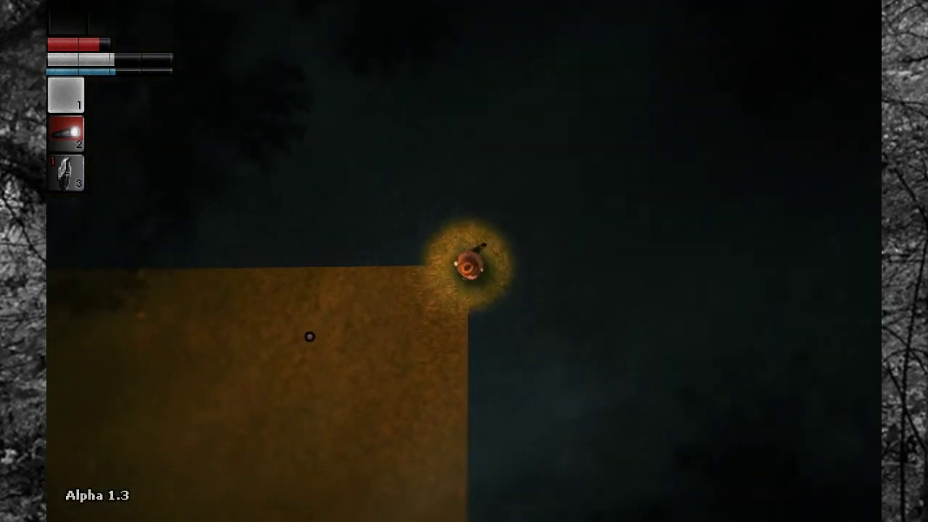
key("s")
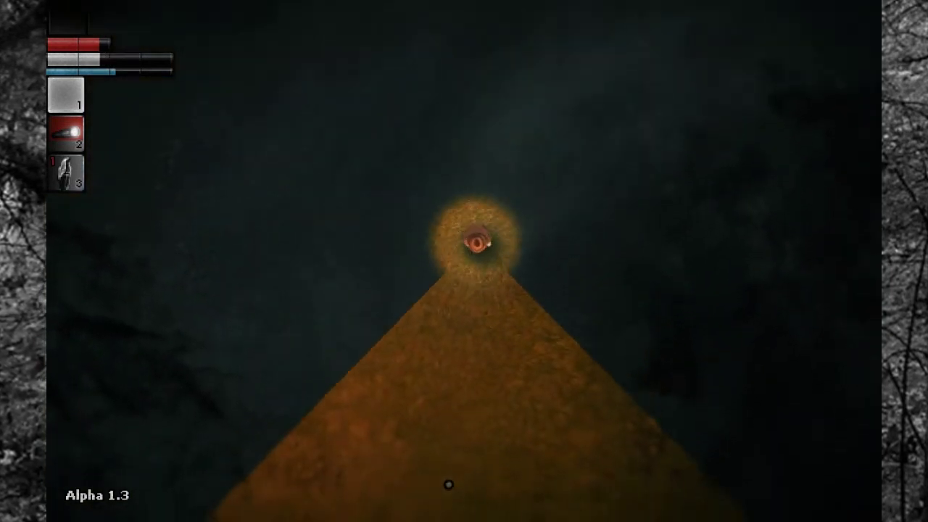
key("w")
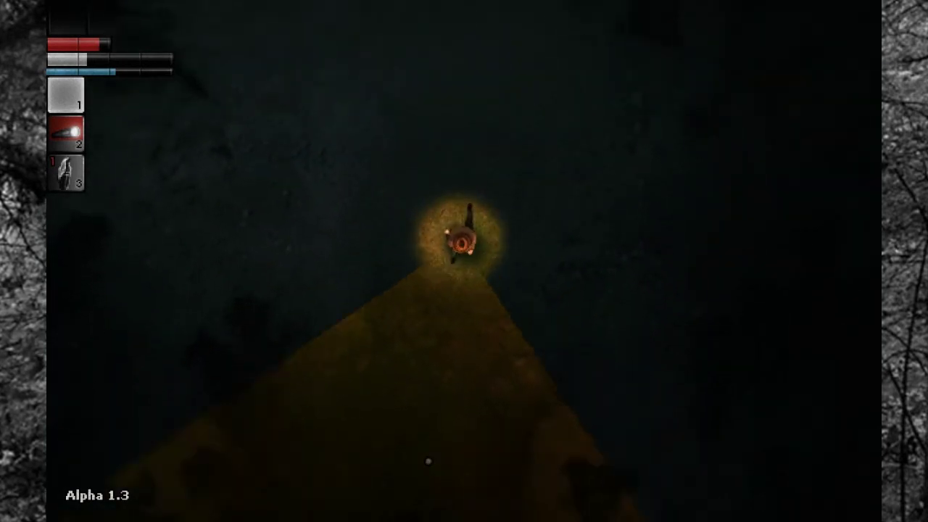
key("w")
key("w")
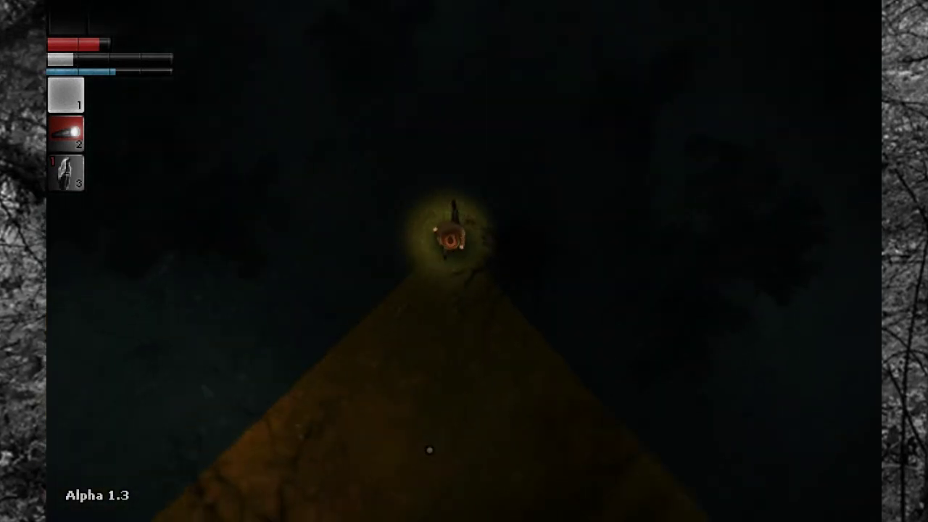
key("w")
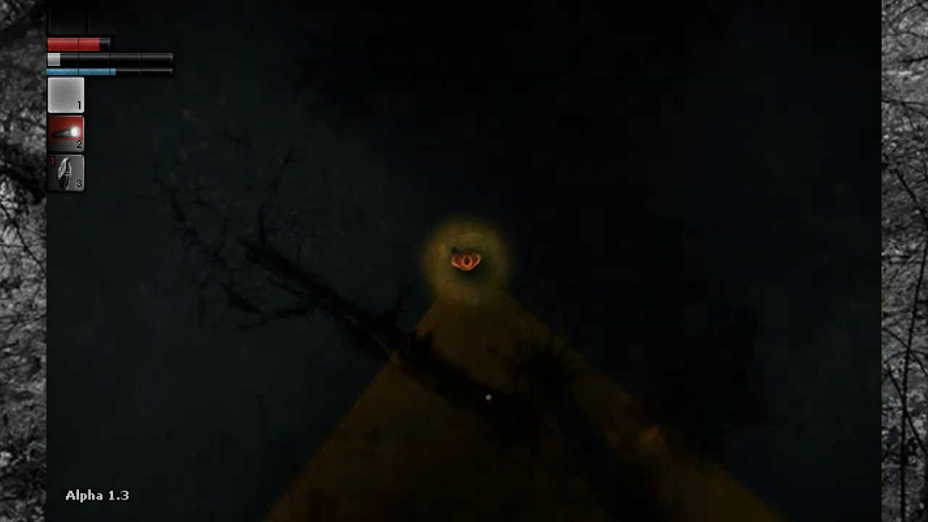
key("w")
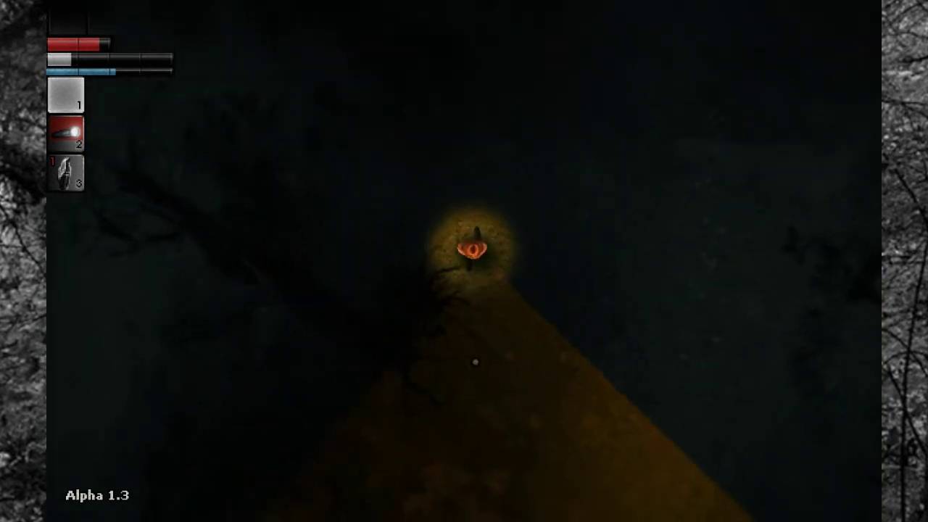
key("w")
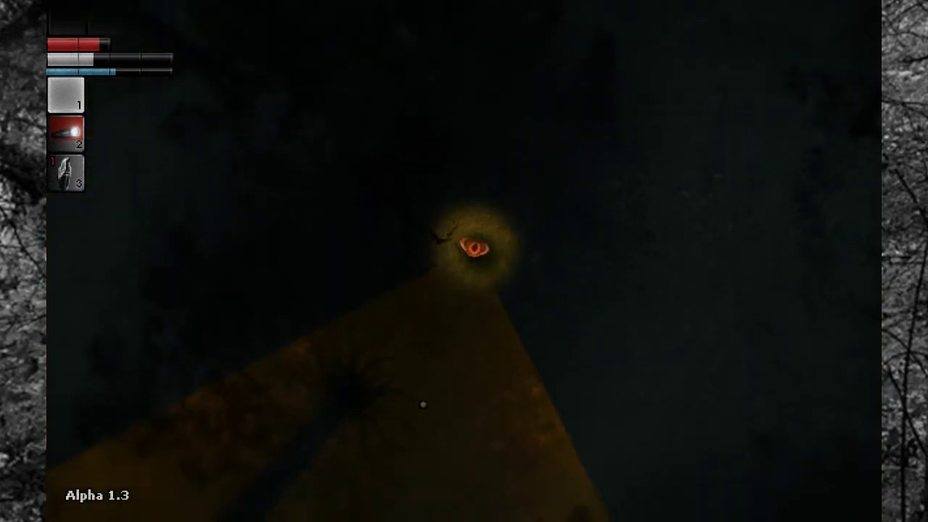
key("w")
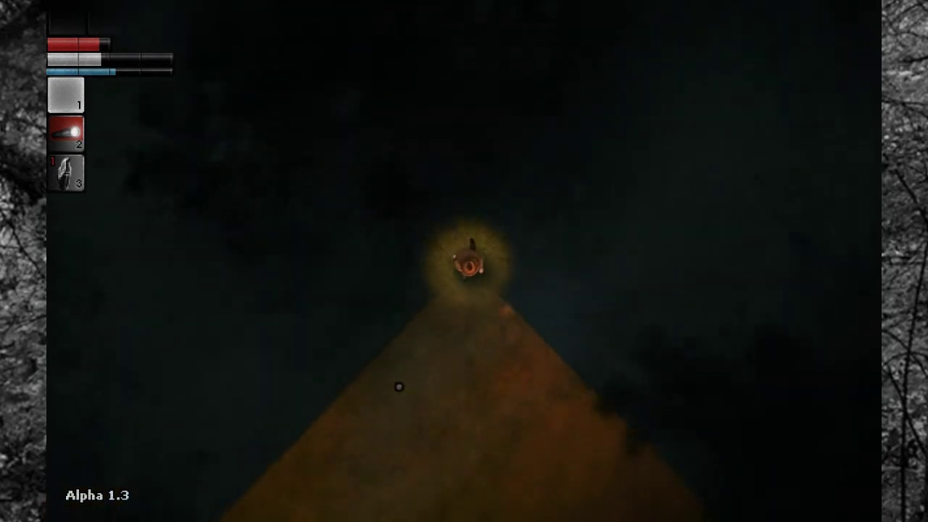
key("w")
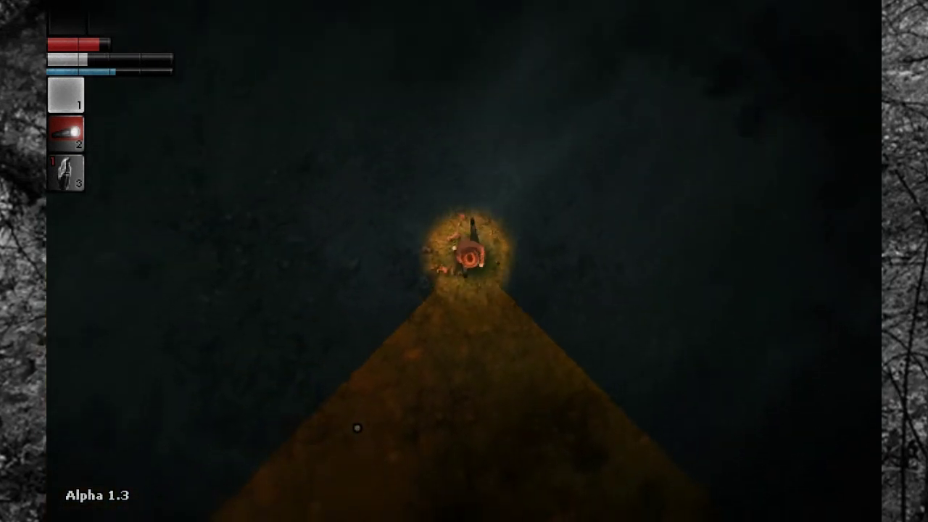
key("w")
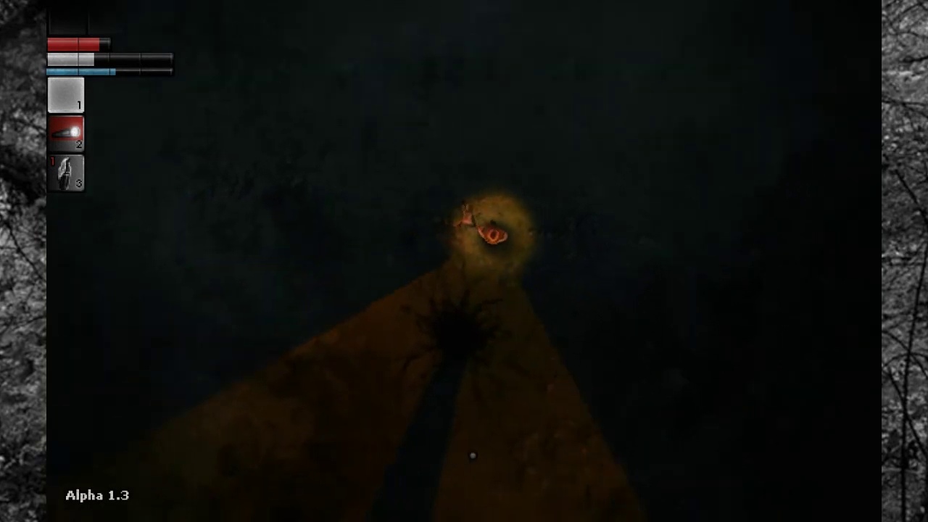
key("w")
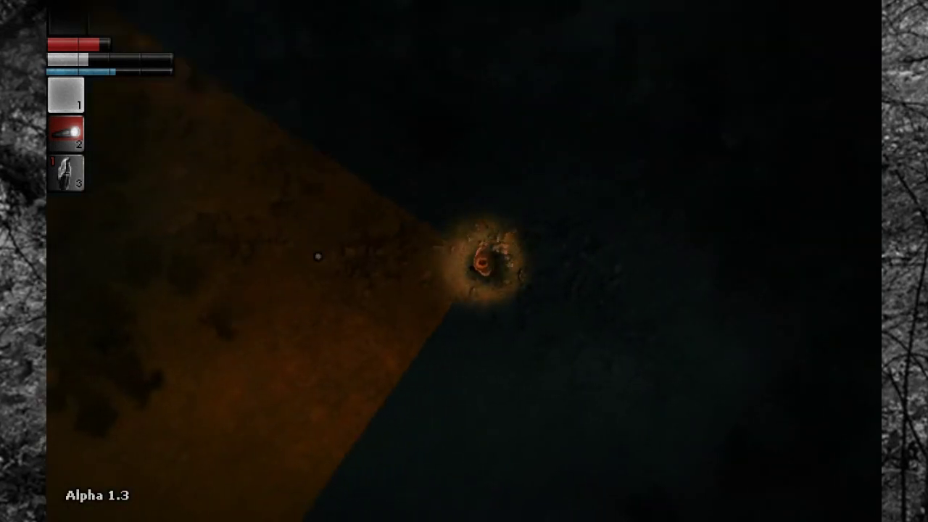
key("w")
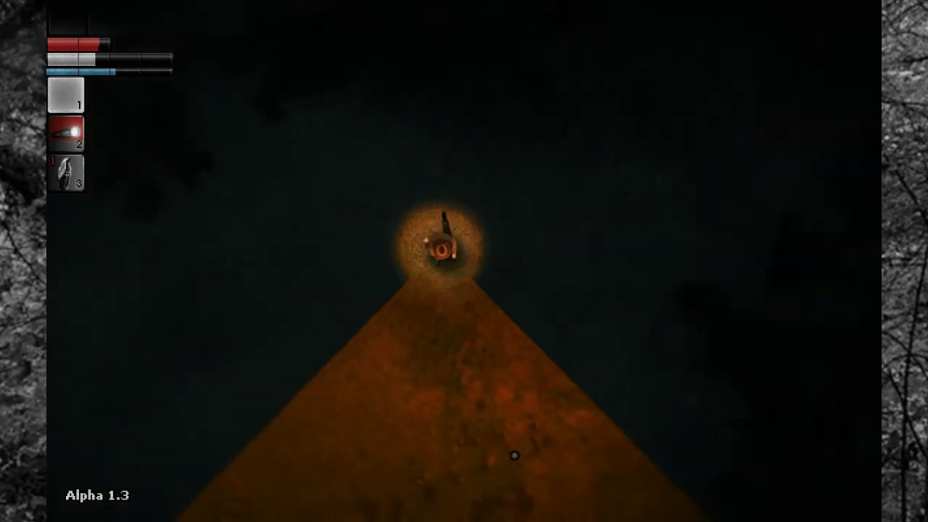
key("w")
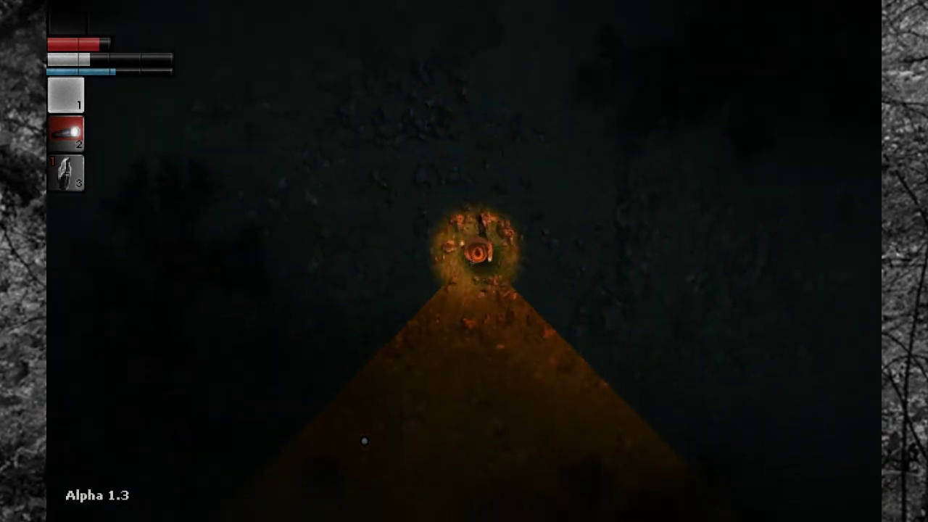
key("w")
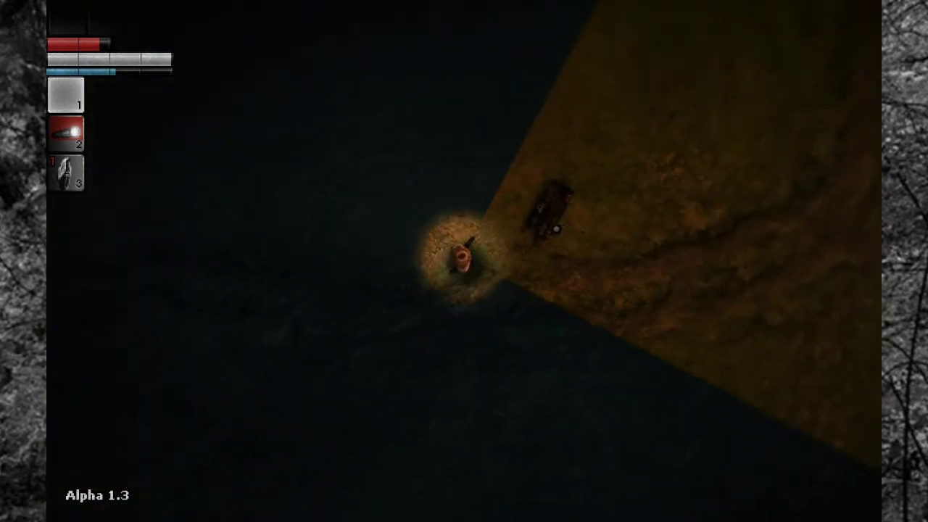
Step: Loot every item from the crate and put the bear trap in quick slot 1
key("e")
left_click(503, 203)
left_click(475, 207)
left_click(425, 202)
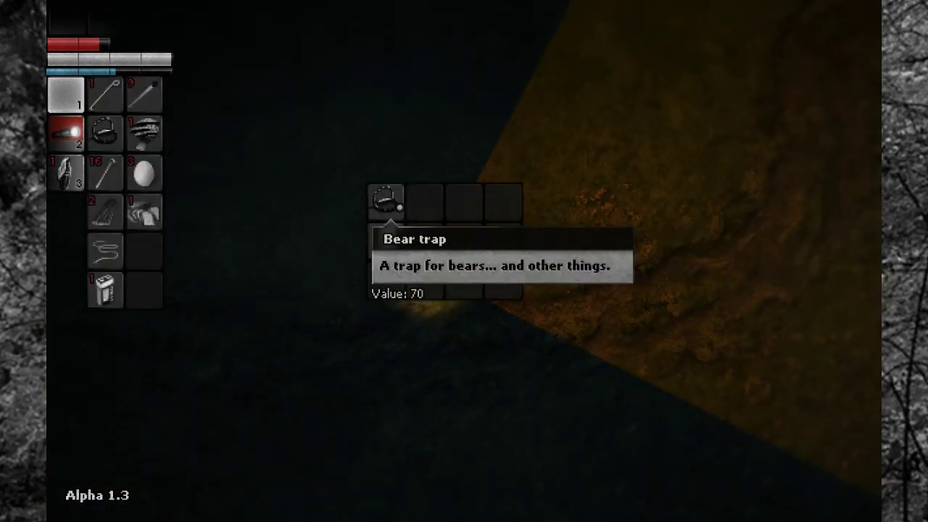
left_click(385, 202)
left_click(386, 242)
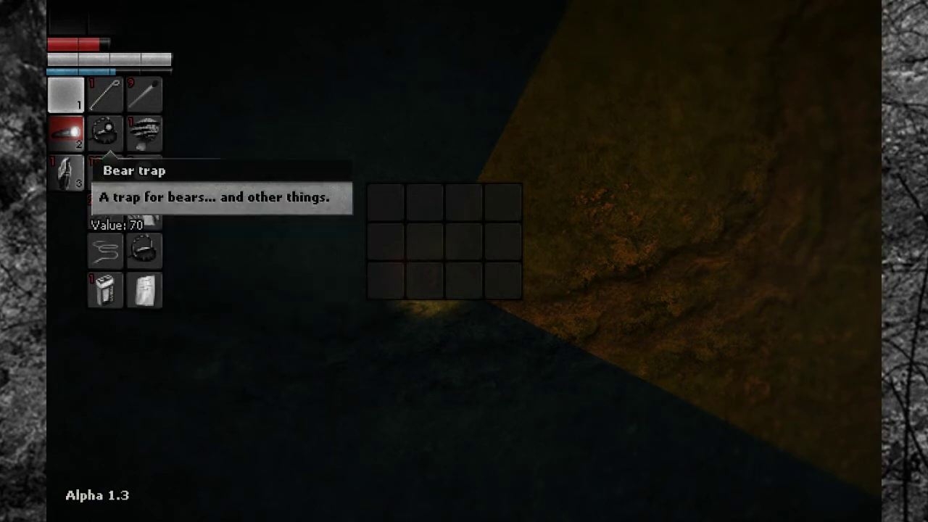
left_click(104, 132)
left_click(66, 96)
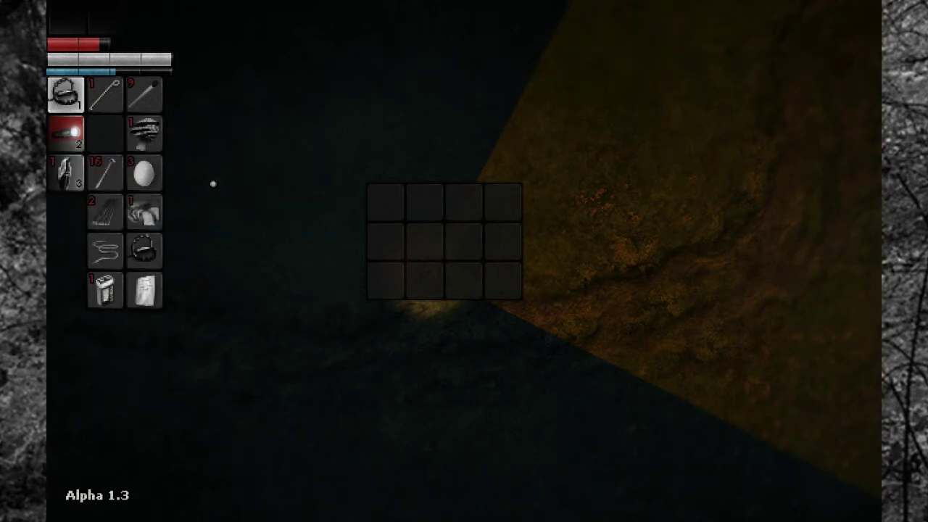
Step: Close the inventory and head north through the dark woods
key("Tab")
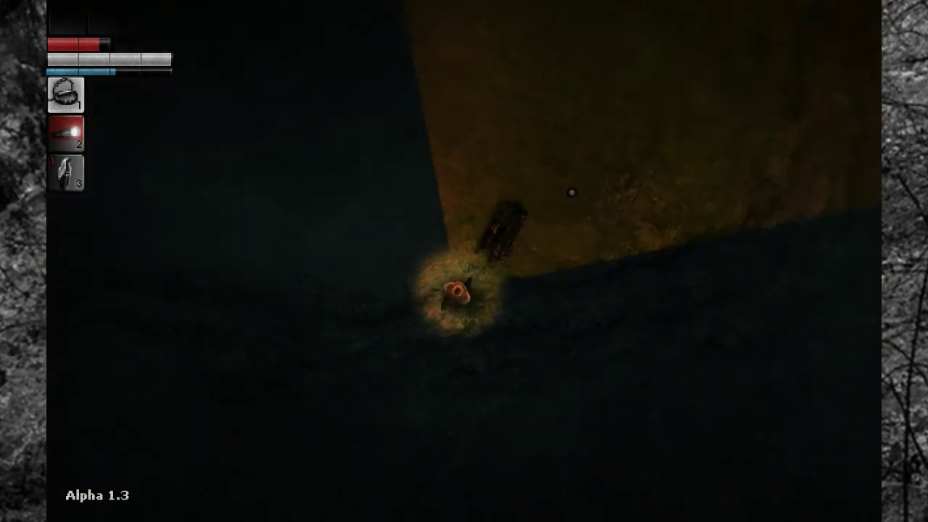
key("w")
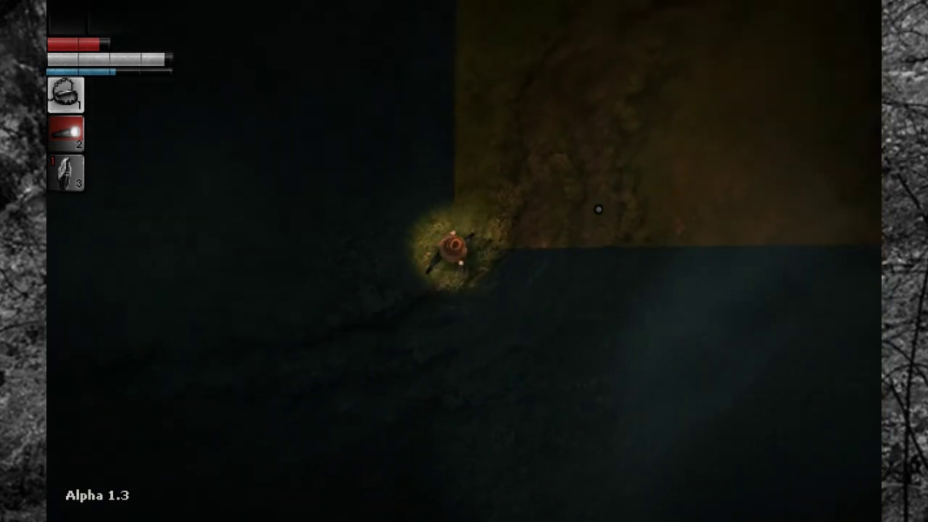
key("w")
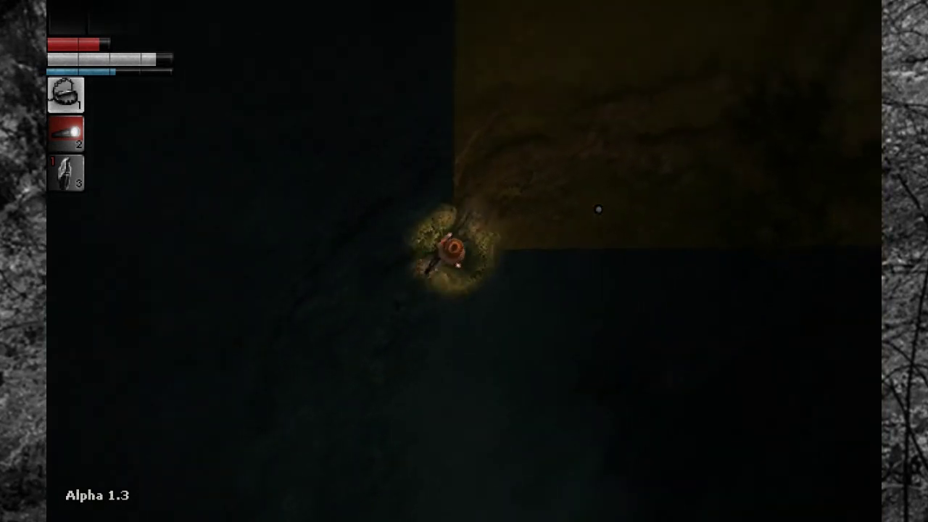
key("w")
key("w")
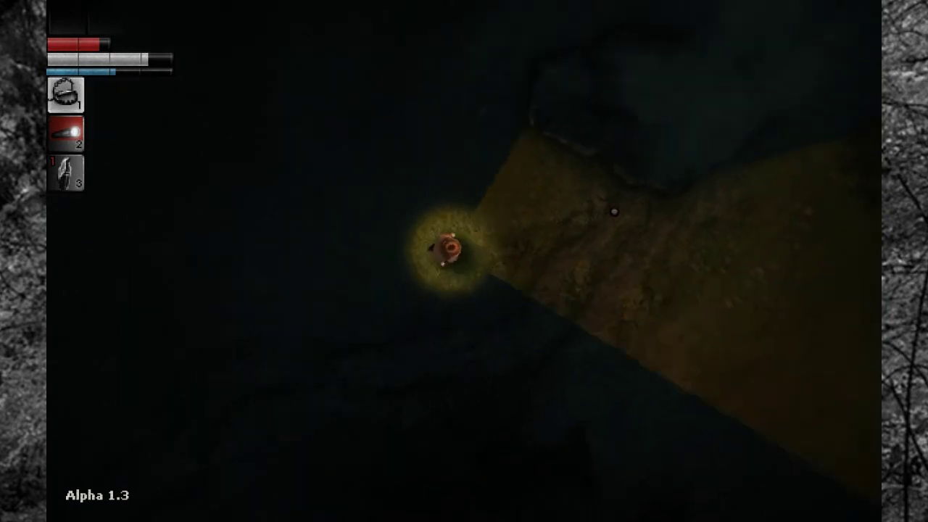
key("w")
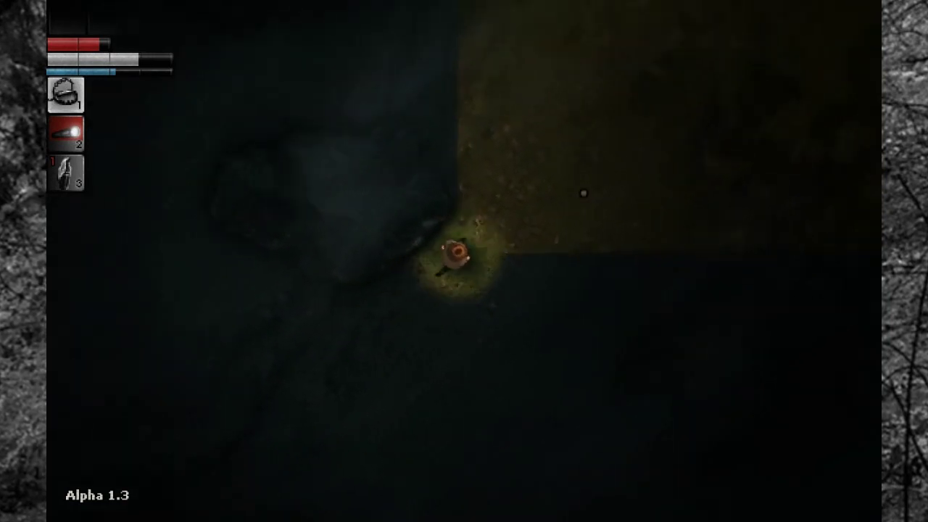
key("w")
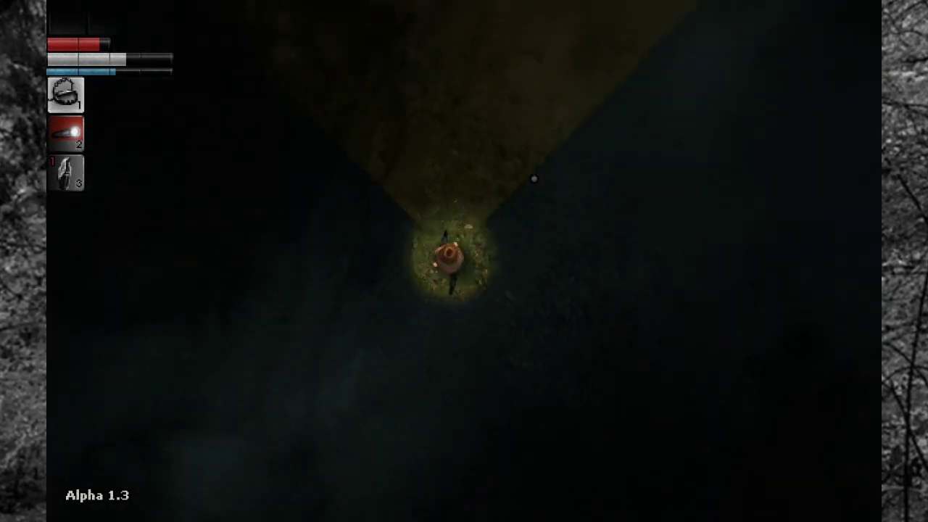
key("w")
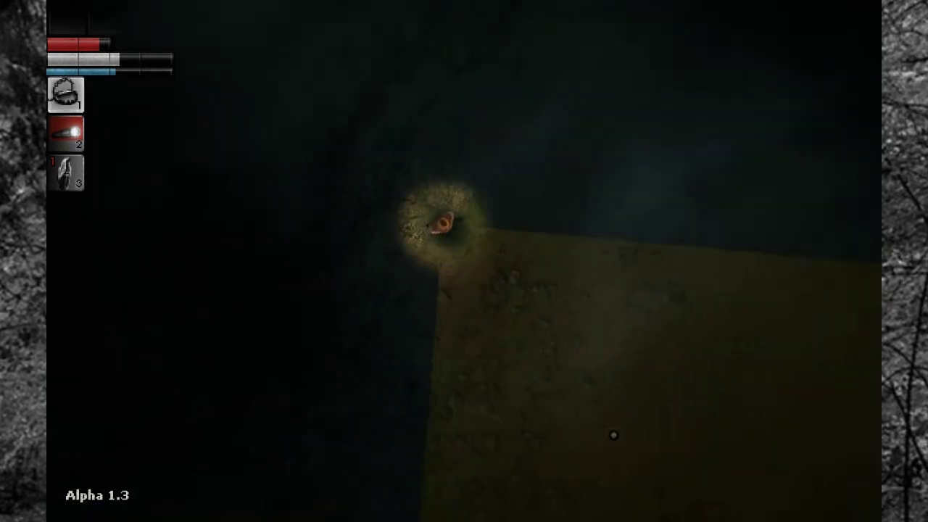
key("w")
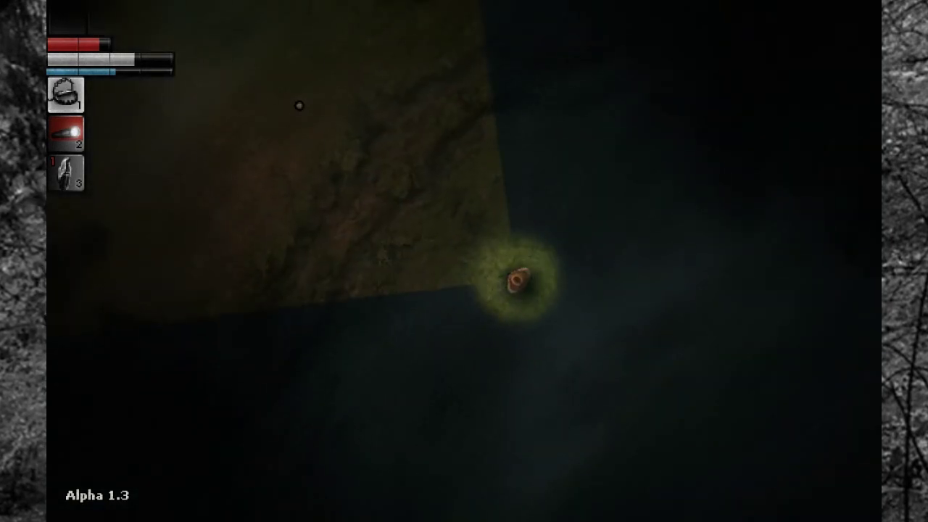
Step: Walk past the searched wood logs and up toward the hideout building
key("a")
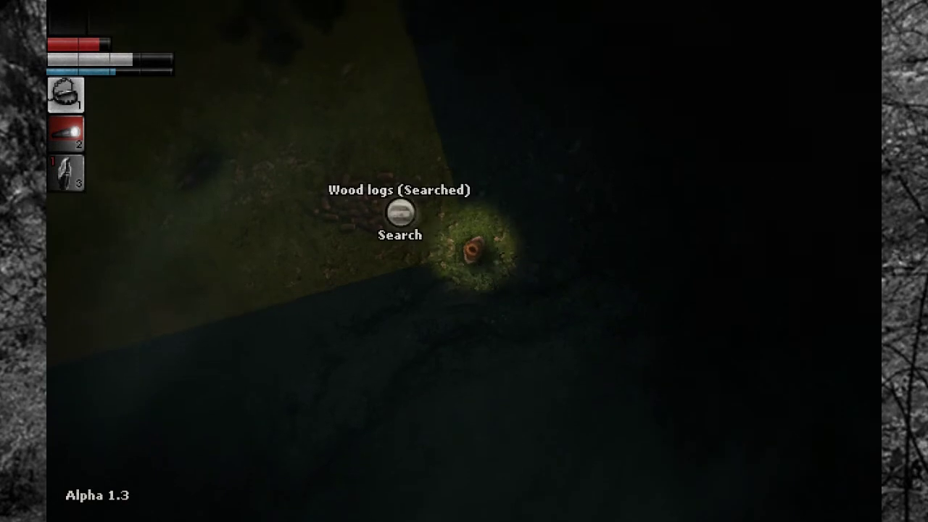
key("d")
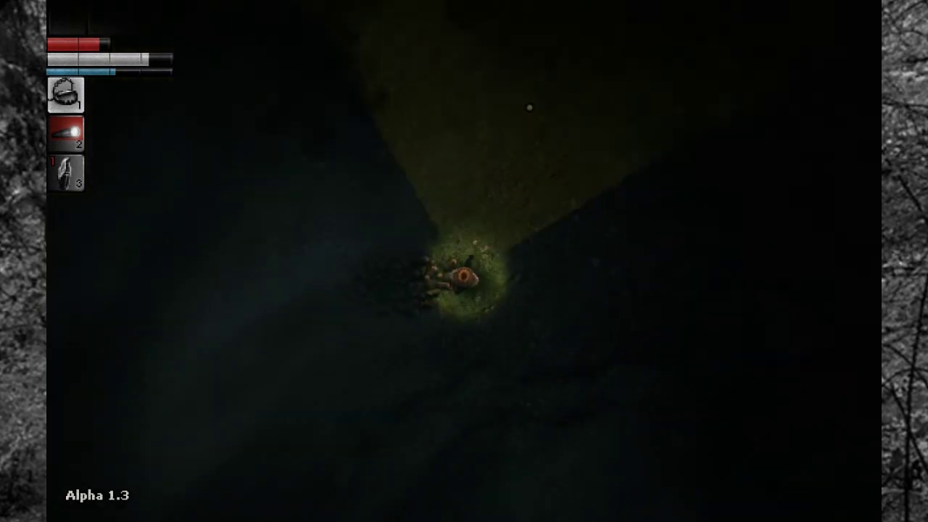
key("d")
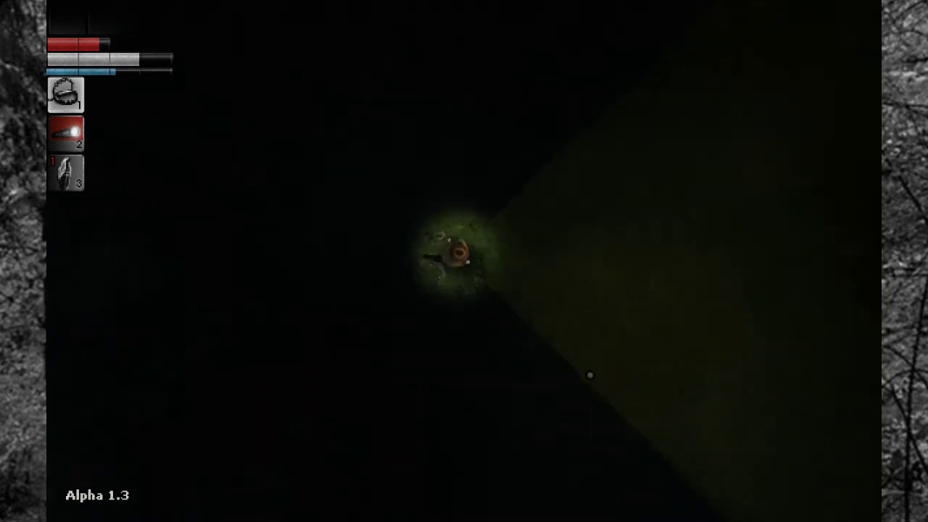
key("w")
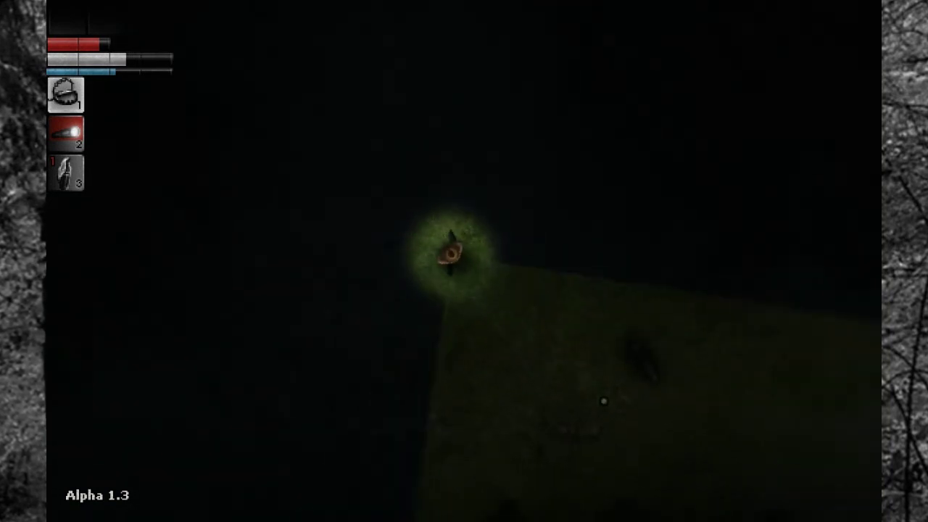
key("w")
key("w")
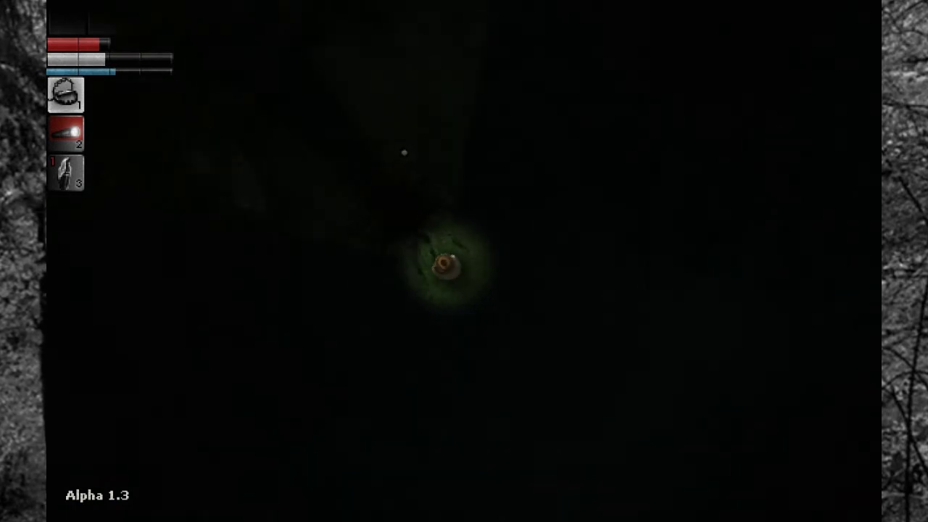
key("w")
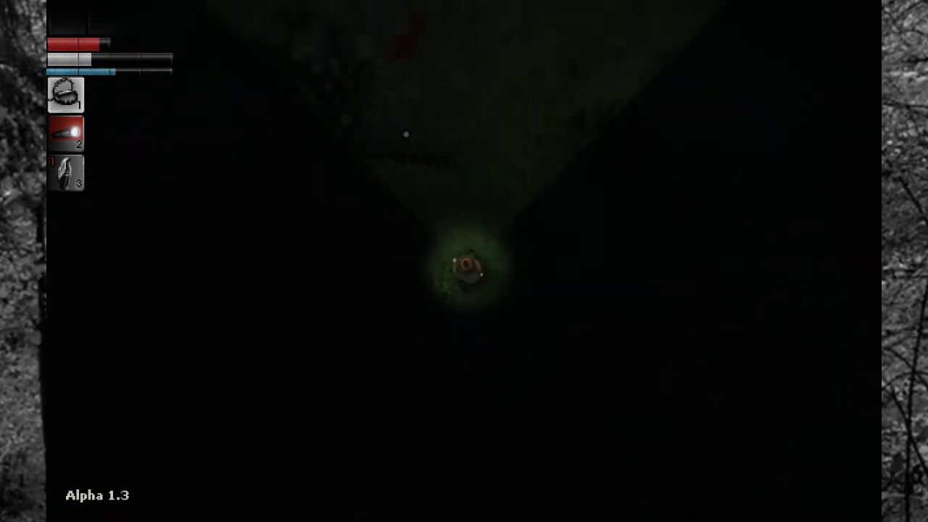
Step: Circle the building with the flashlight and make a first attempt to barricade the hideout window
key("w")
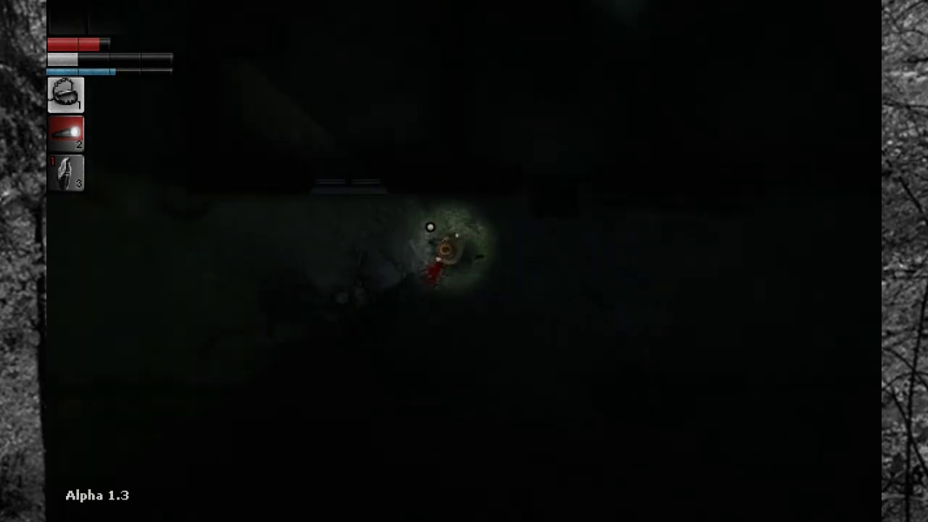
left_click(525, 241)
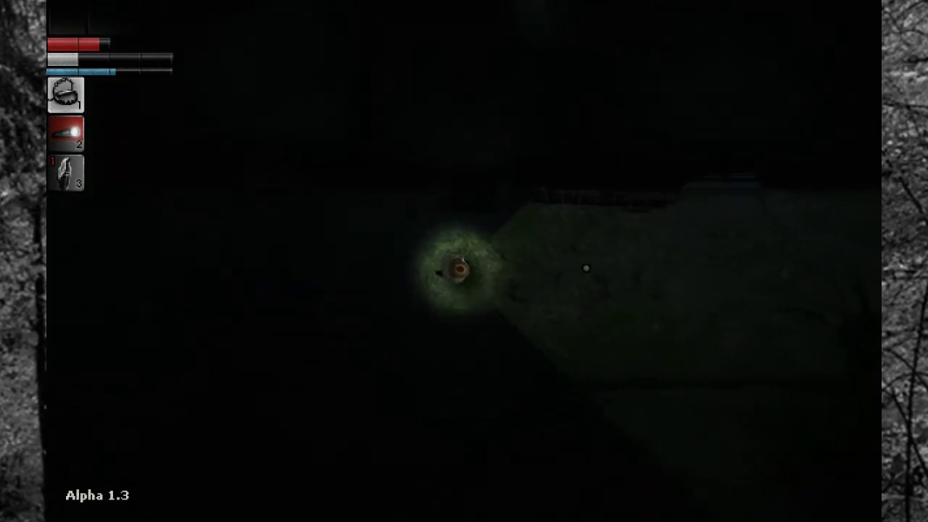
key("w")
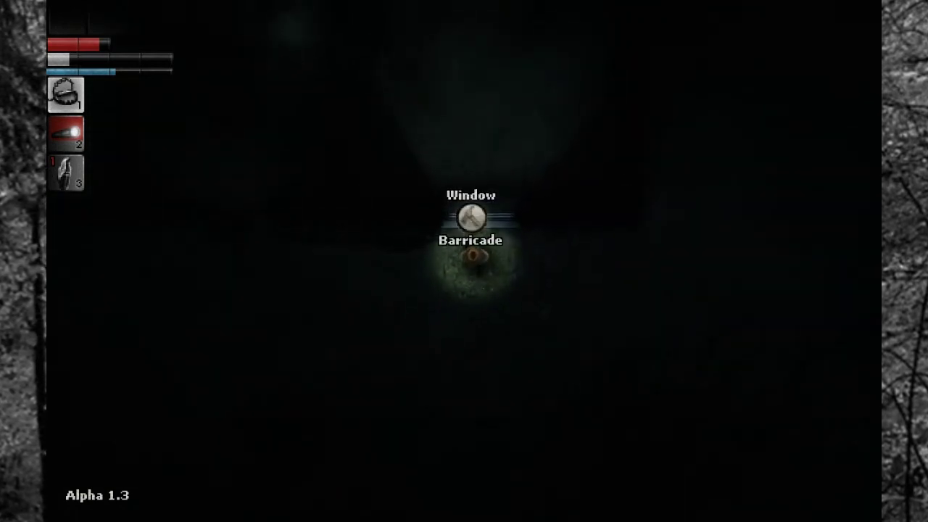
key("e")
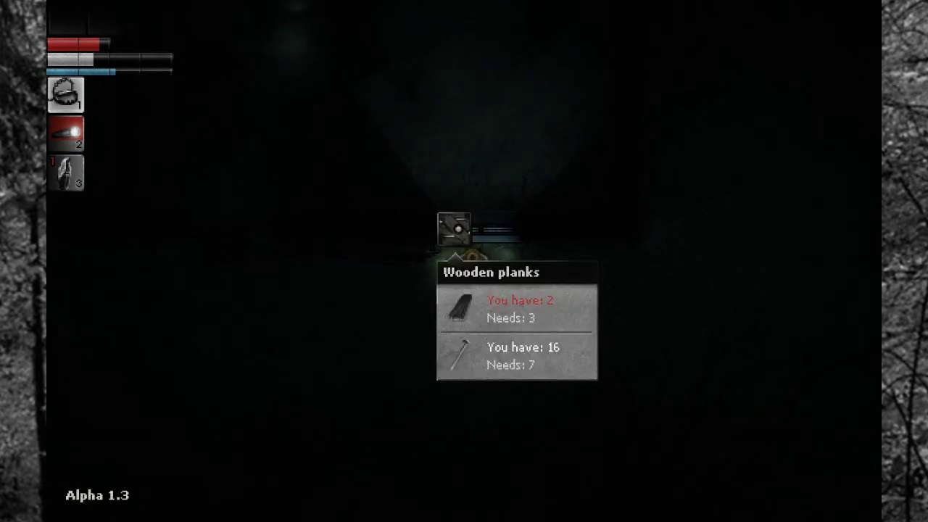
key("Escape")
Step: Return to the hideout window and board it up with planks
key("s")
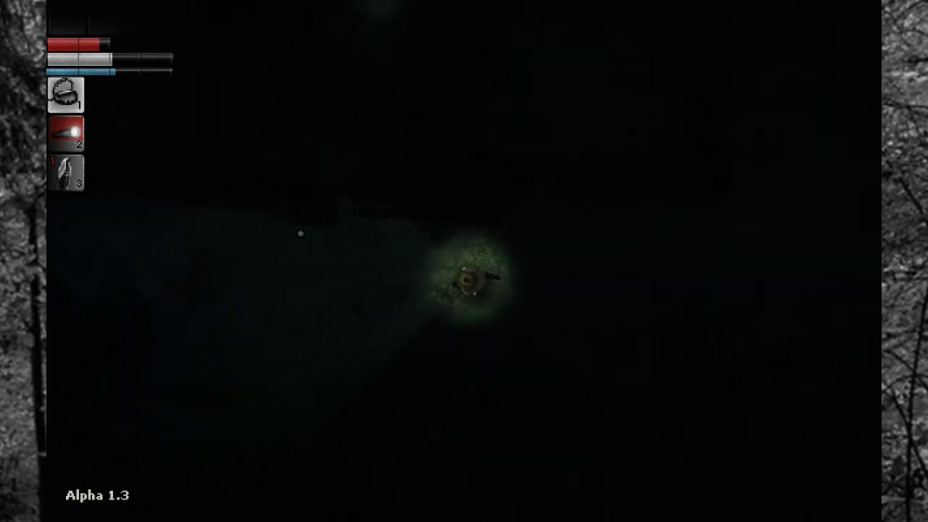
key("w")
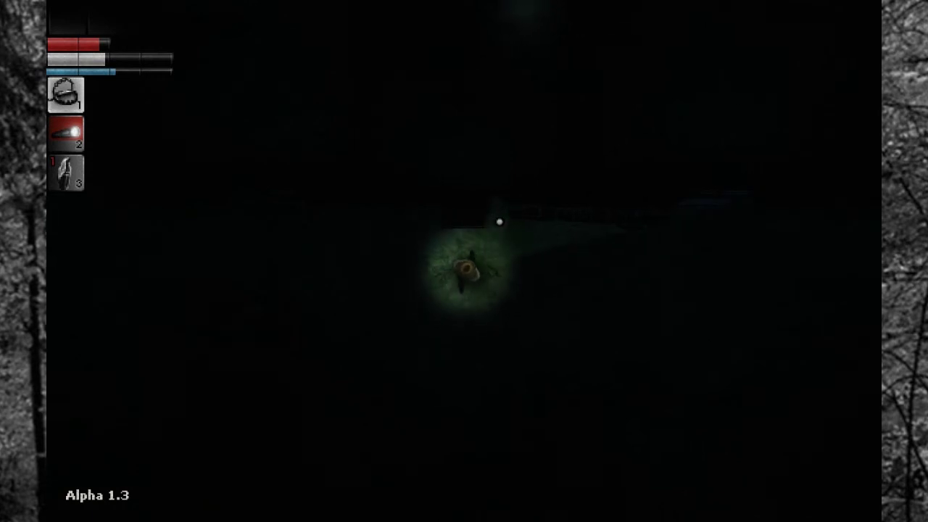
key("a")
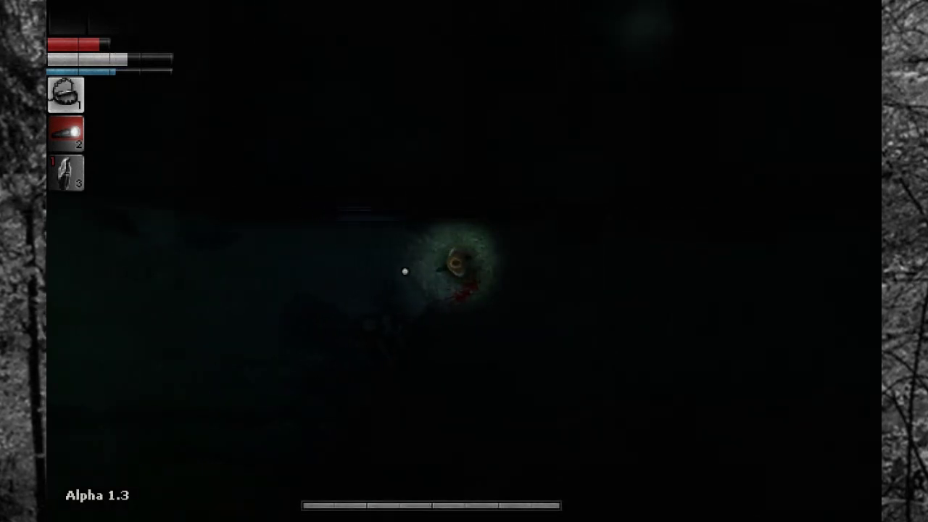
key("w")
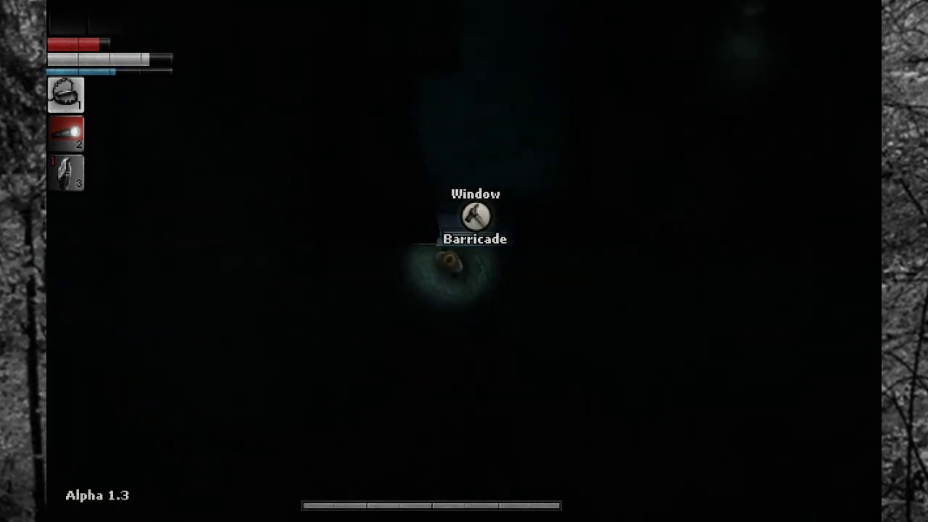
key("s")
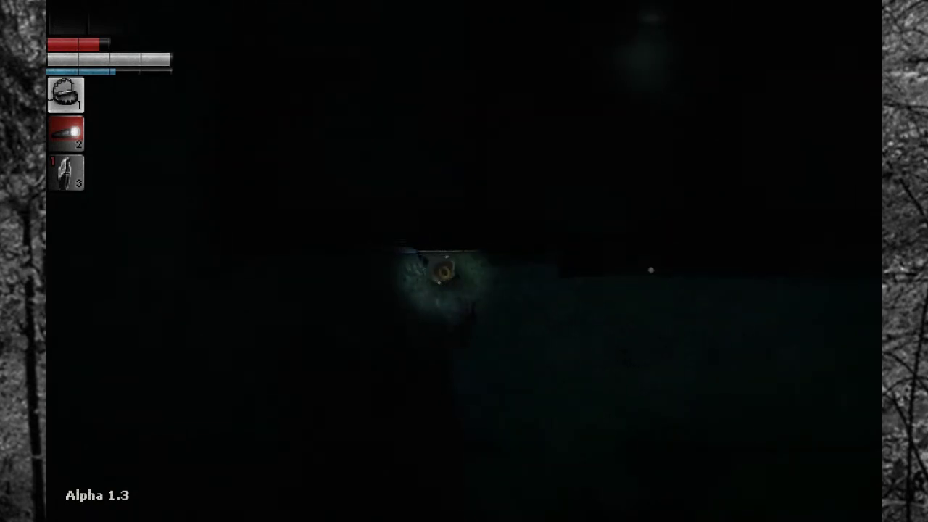
key("s")
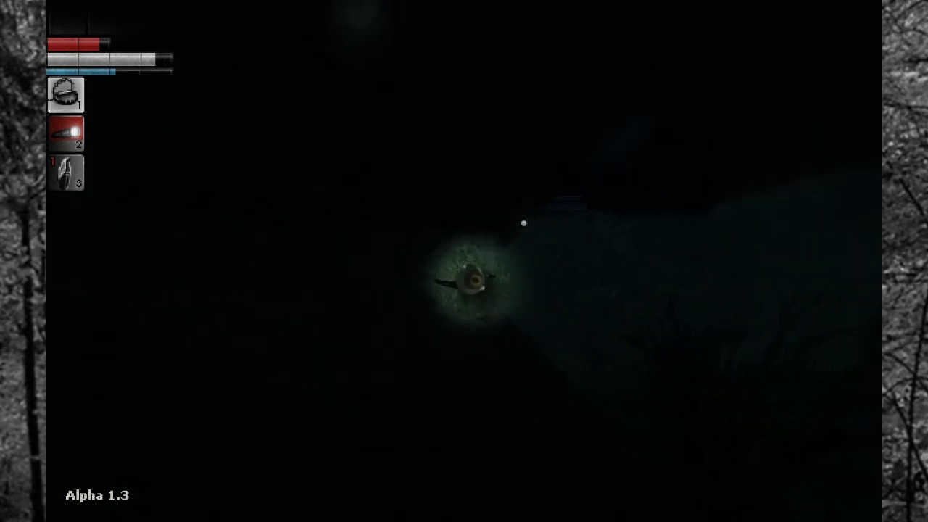
key("w")
left_click(473, 222)
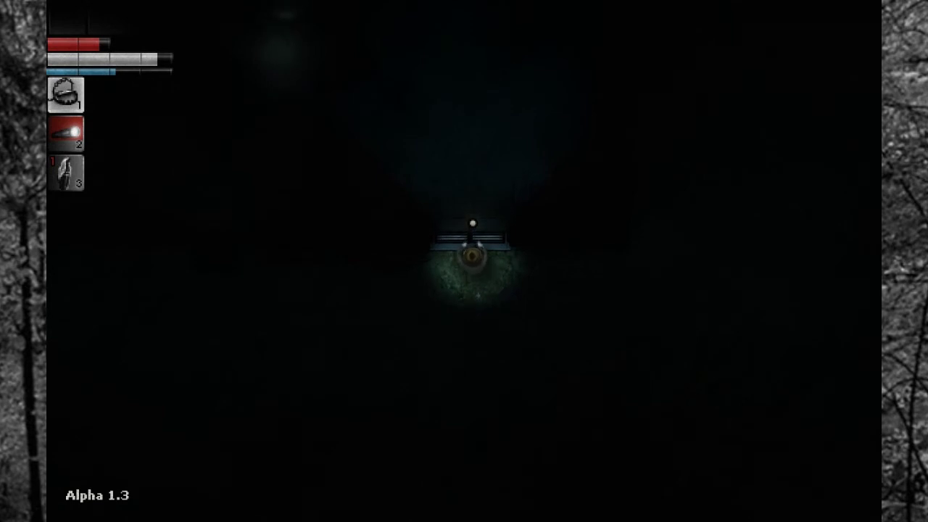
Step: Walk past the barricade to the wooden door and close it
key("w")
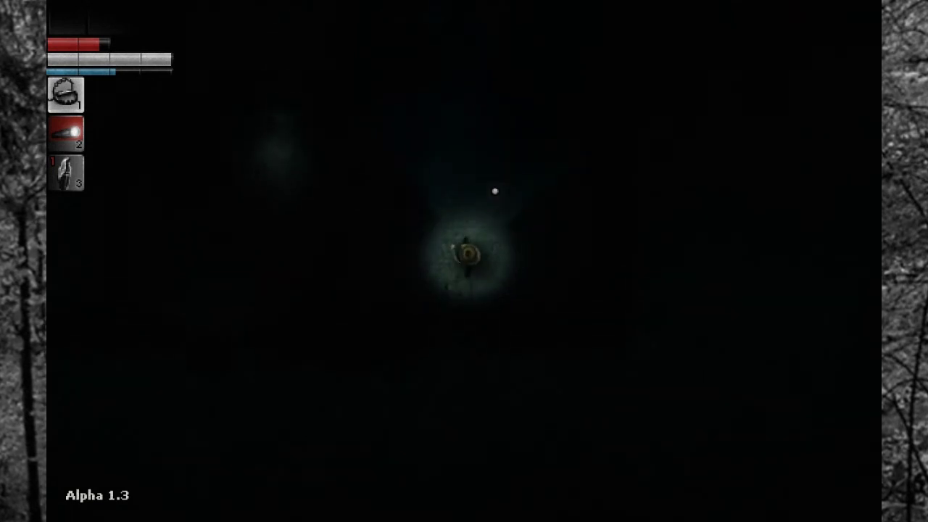
key("w")
left_click(463, 219)
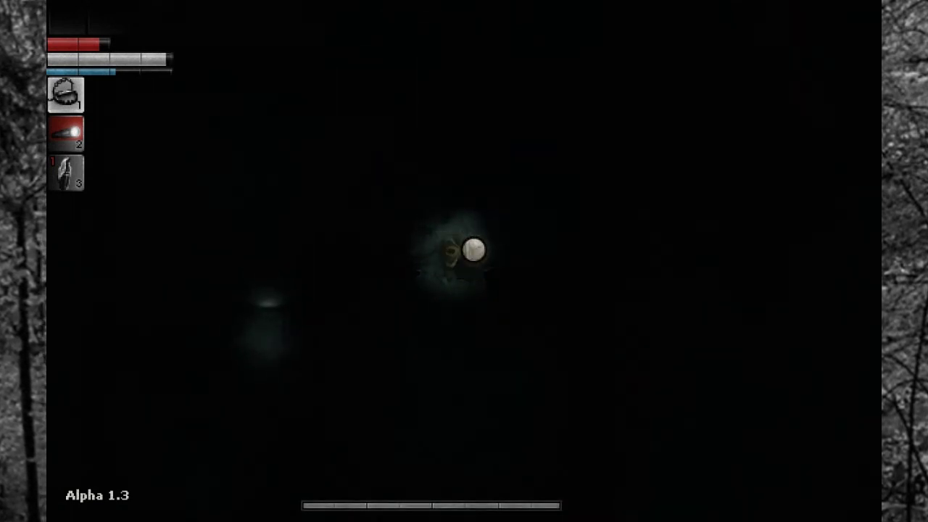
key("s")
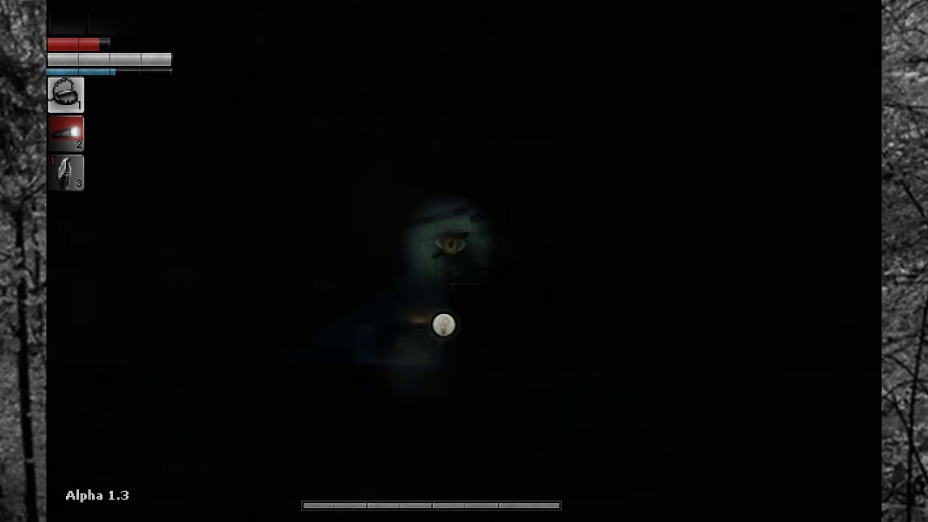
Step: Cook at the oven, adding the Odd mushroom's essence to bring the syringe to 150ml
key("w")
left_click(464, 326)
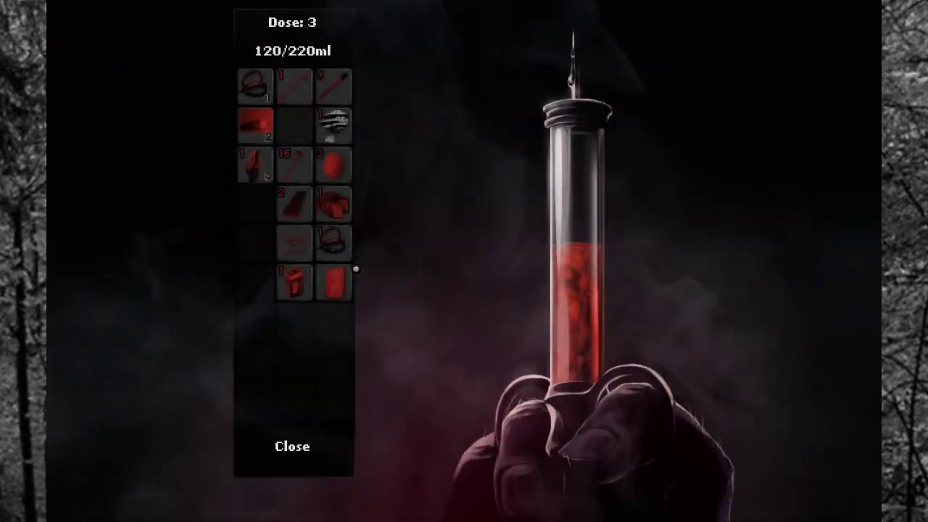
left_click(334, 125)
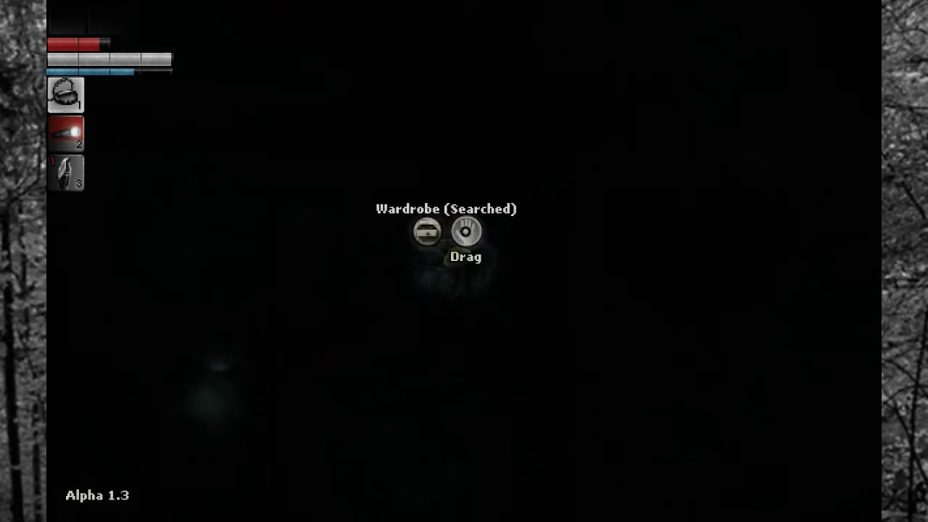
Step: Drag the searched wardrobe to a new spot and close the wooden door
left_click(471, 232)
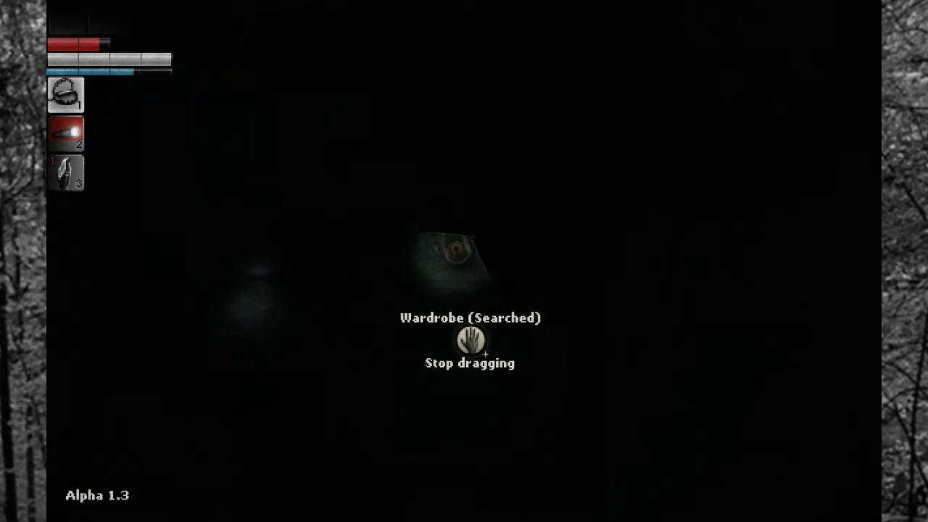
left_click(458, 220)
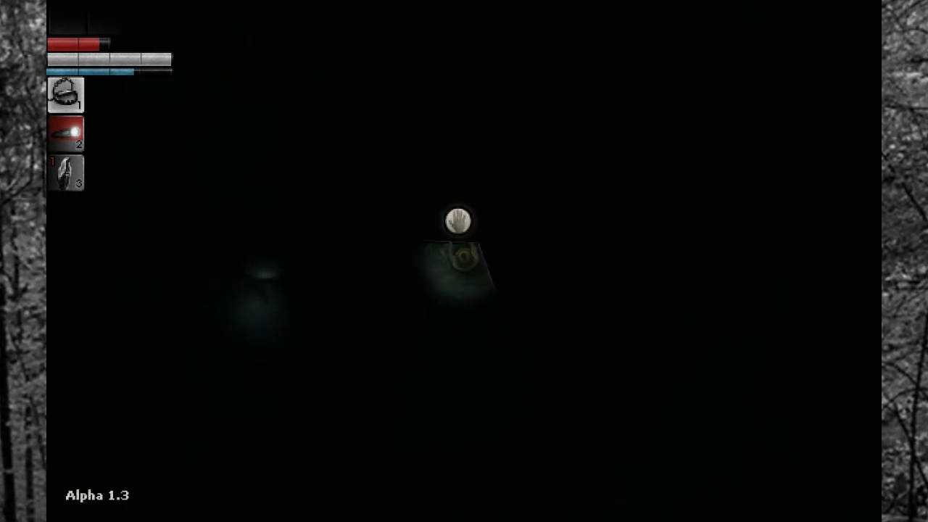
right_click(483, 249)
left_click(483, 267)
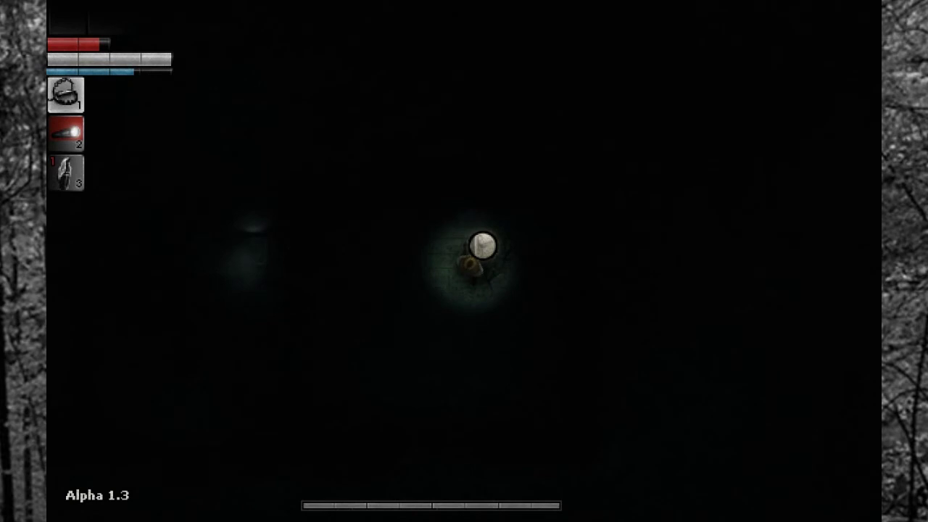
Step: Barricade the window, then step away from it
right_click(479, 305)
left_click(480, 327)
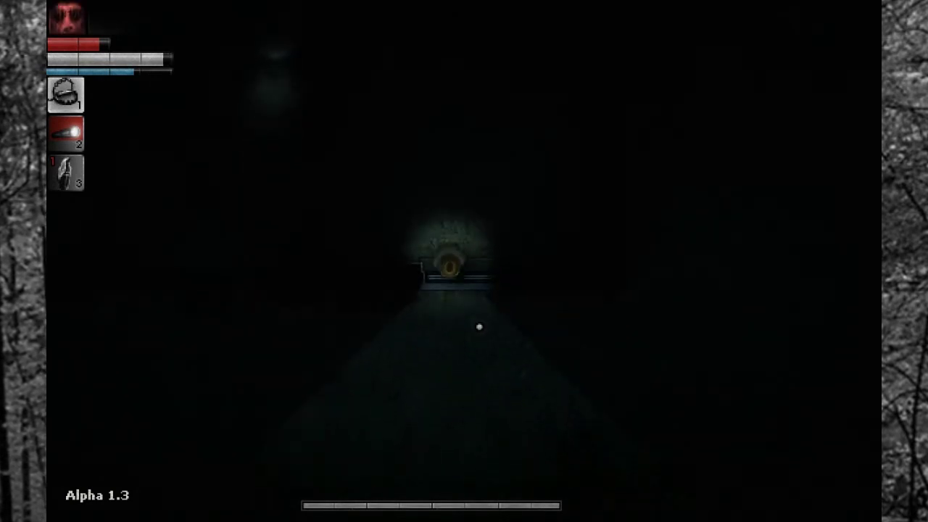
key("s")
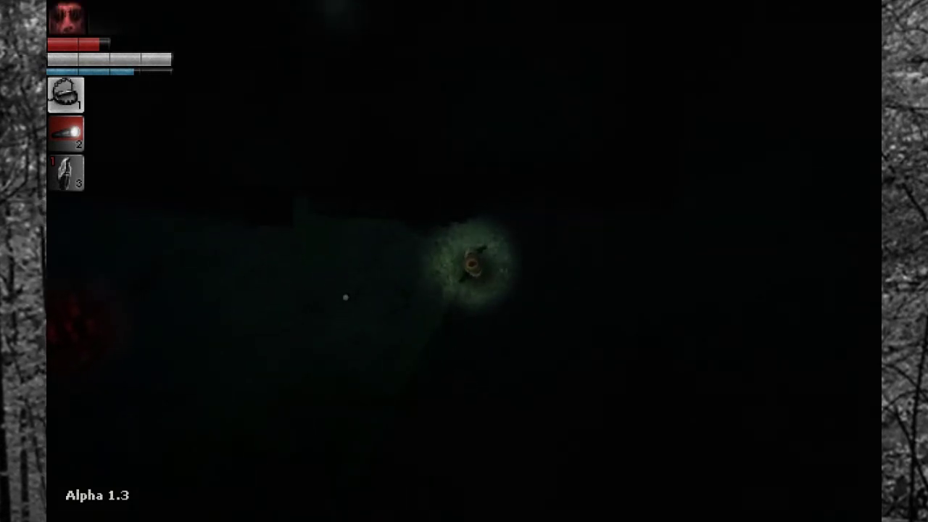
key("a")
key("a")
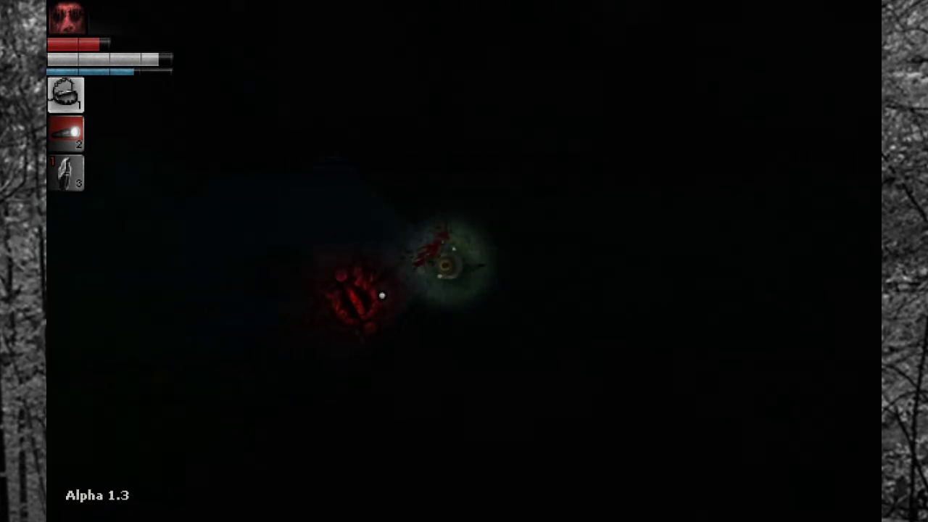
Step: Pick up the Odd mushroom from the ground
key("e")
right_click(406, 290)
left_click(430, 297)
key("w")
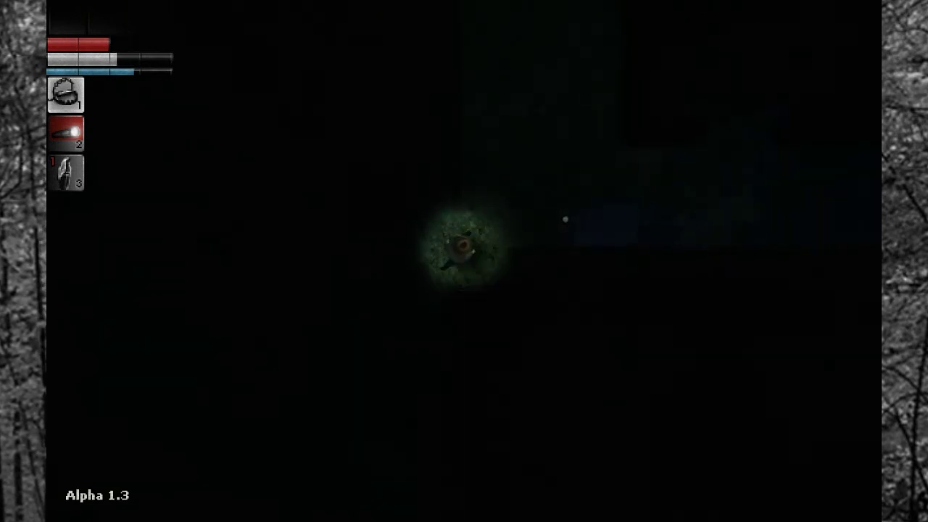
Step: Switch on the generator and leave its room
key("s")
key("w")
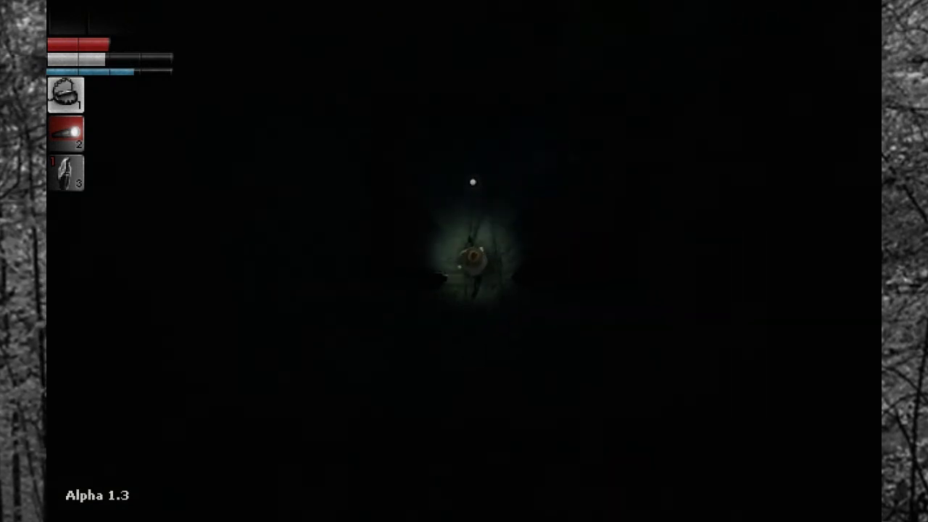
key("e")
key("s")
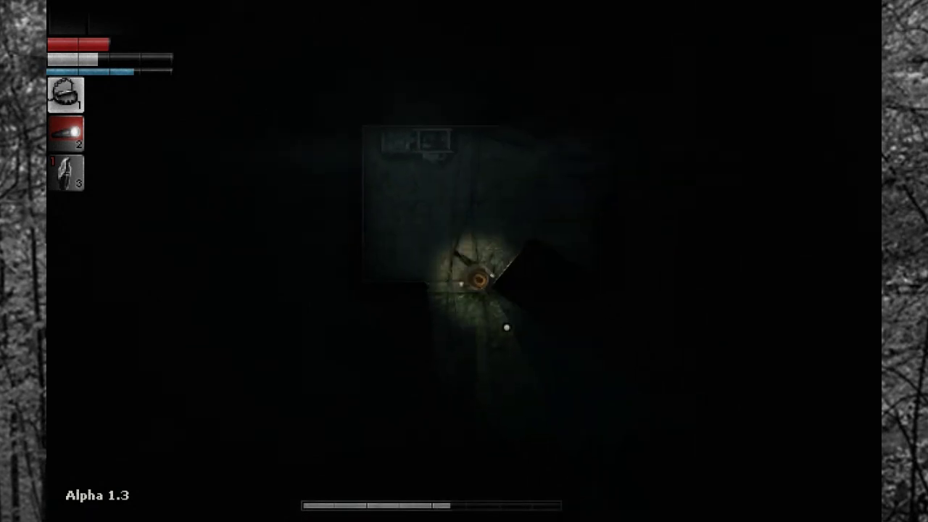
Step: Walk down the corridor and through the dark toward the hideout door
key("d")
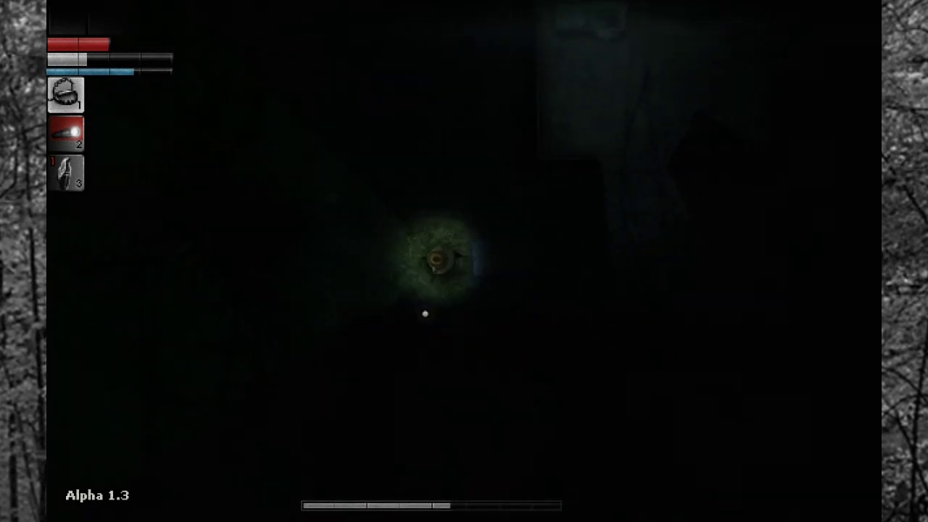
key("w")
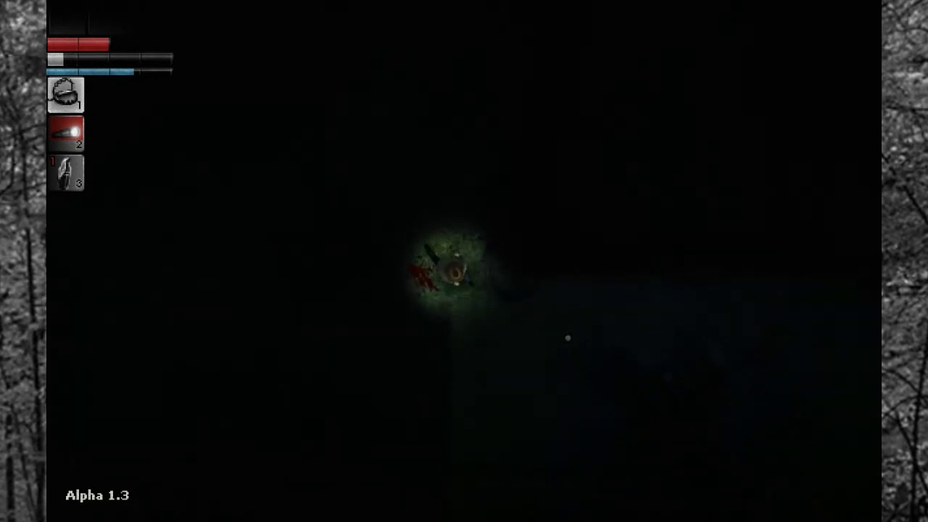
key("w")
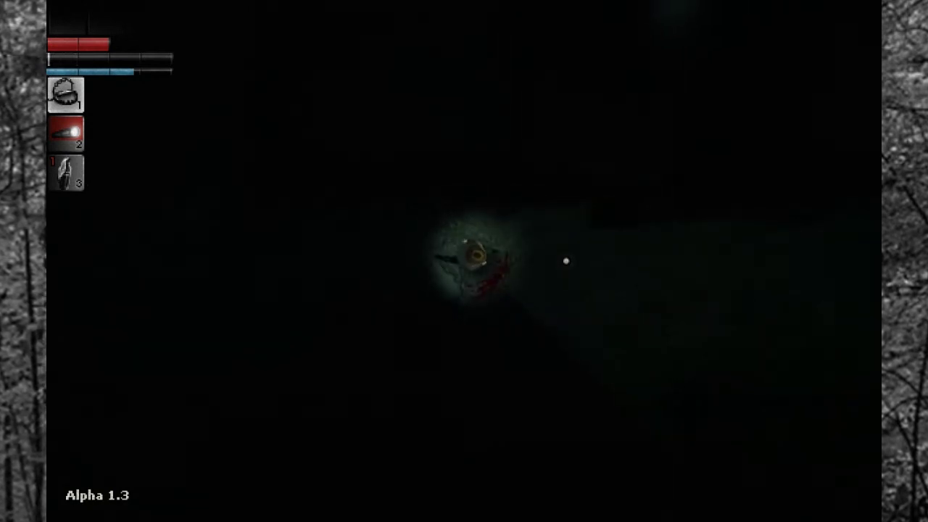
key("w")
key("w")
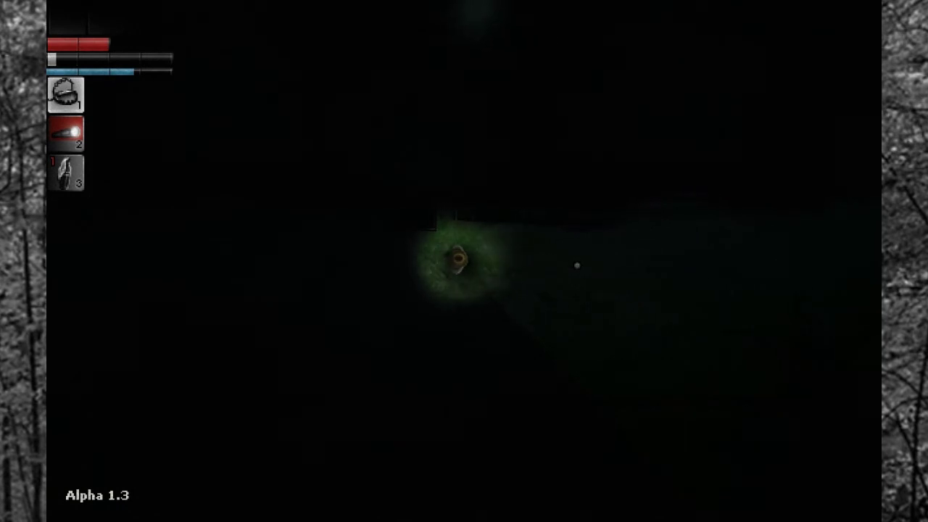
key("w")
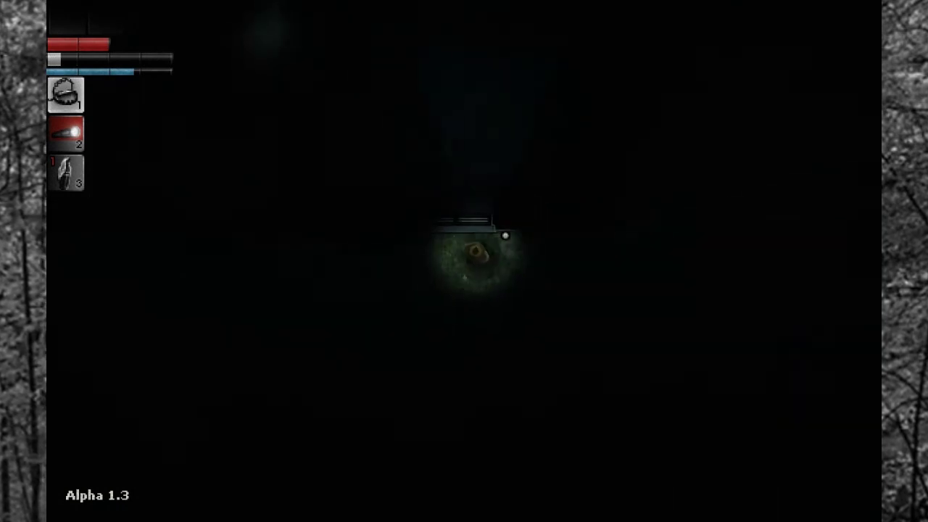
key("w")
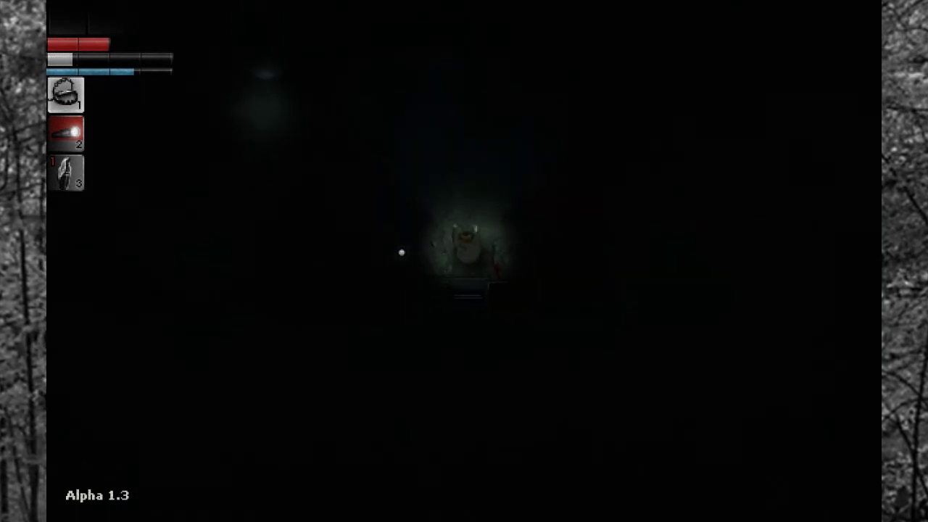
key("w")
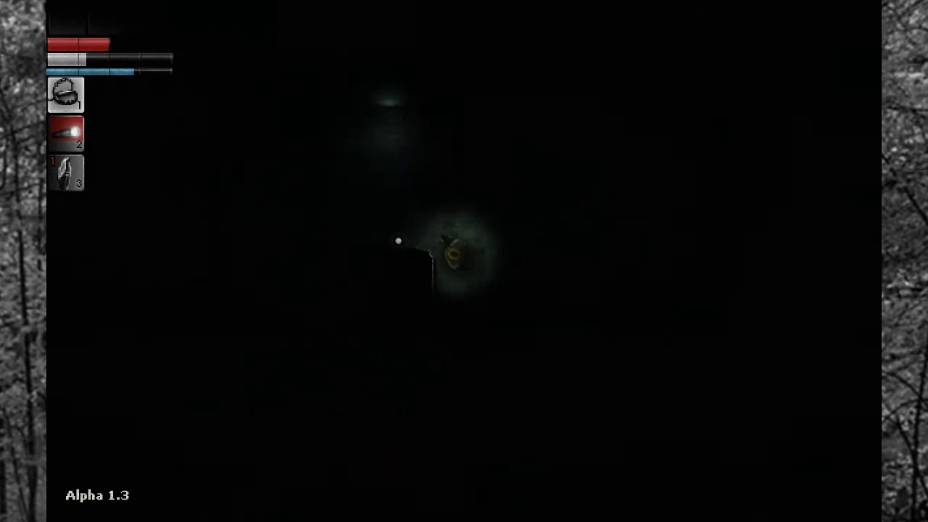
key("w")
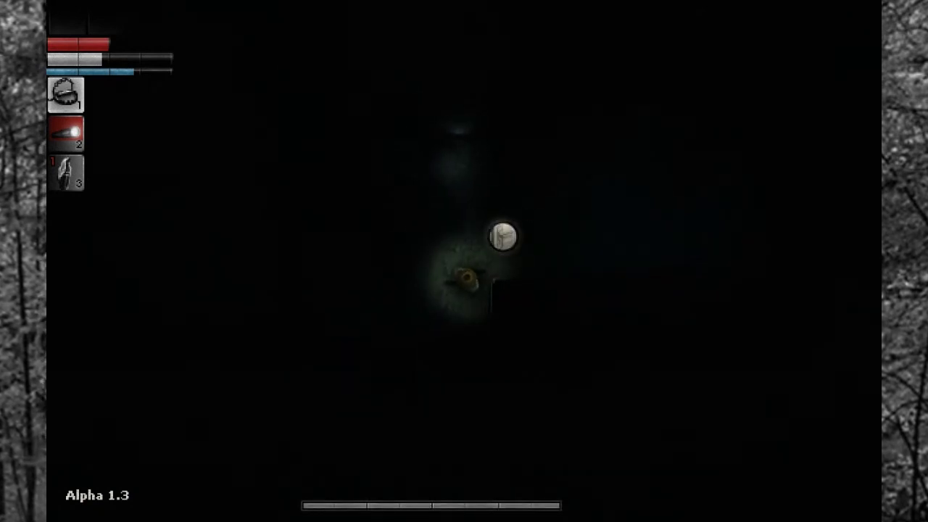
Step: Close the wooden door behind you and switch on the room lamp
key("e")
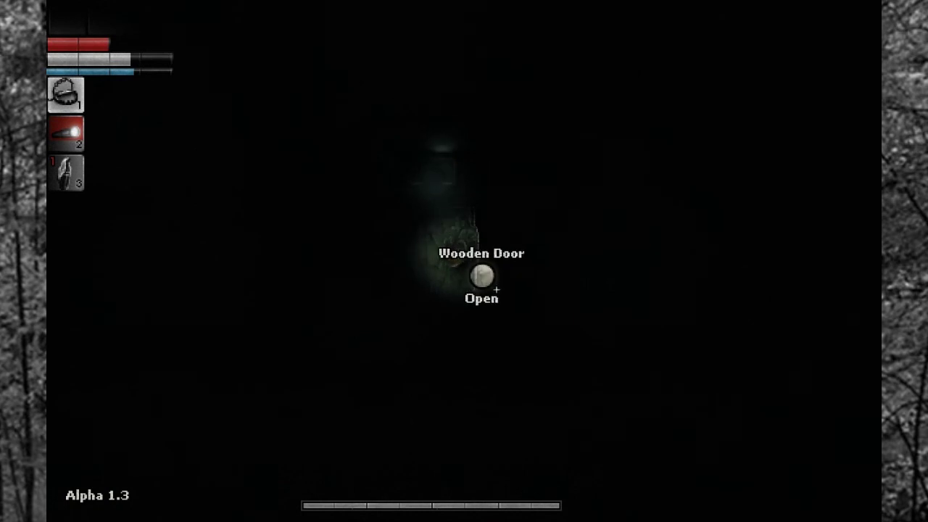
key("w")
key("e")
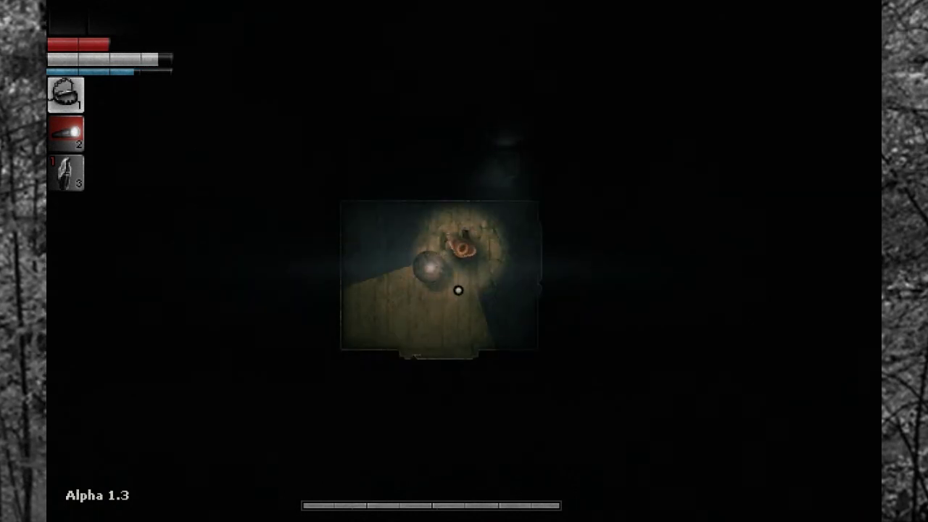
key("w")
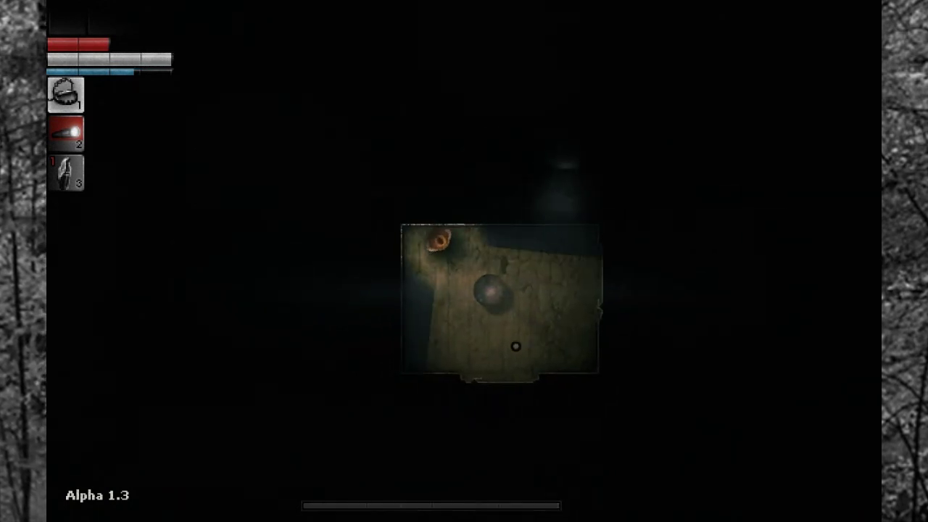
Step: Set a bear trap beside the hideout door
key("w")
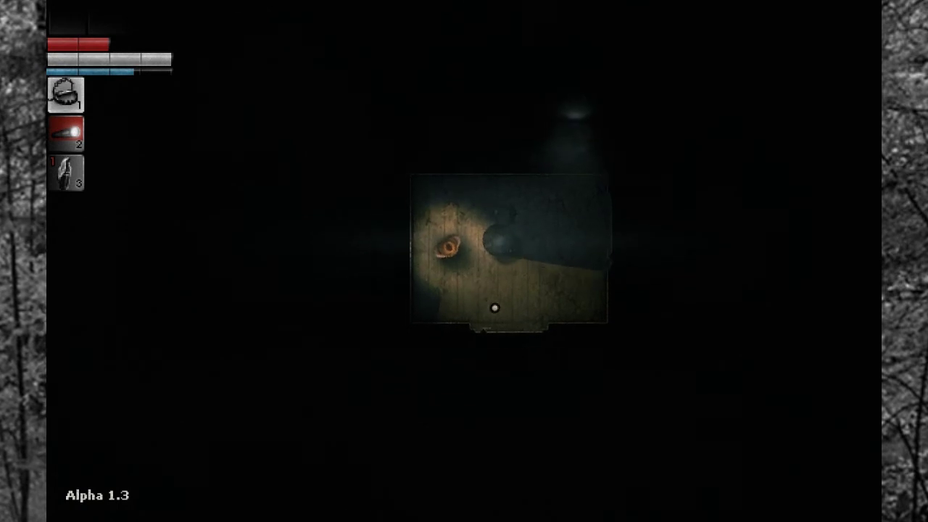
key("s")
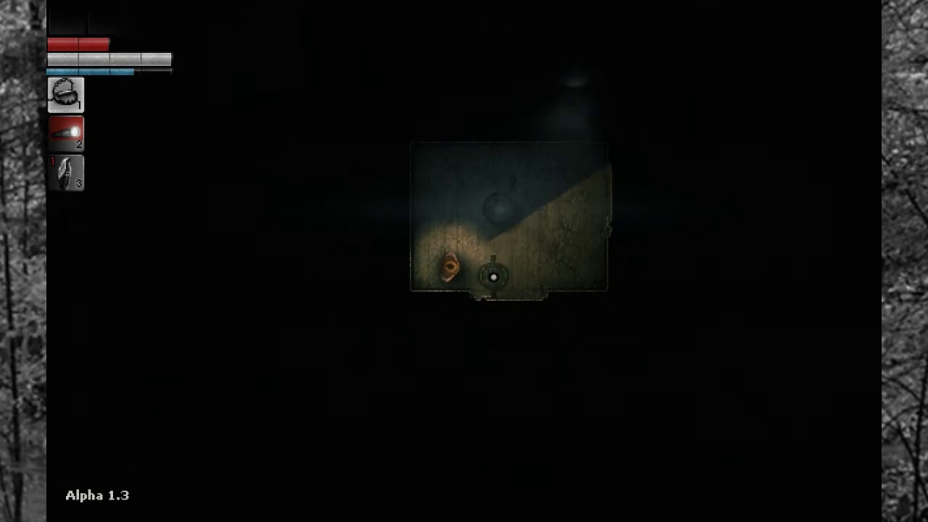
key("e")
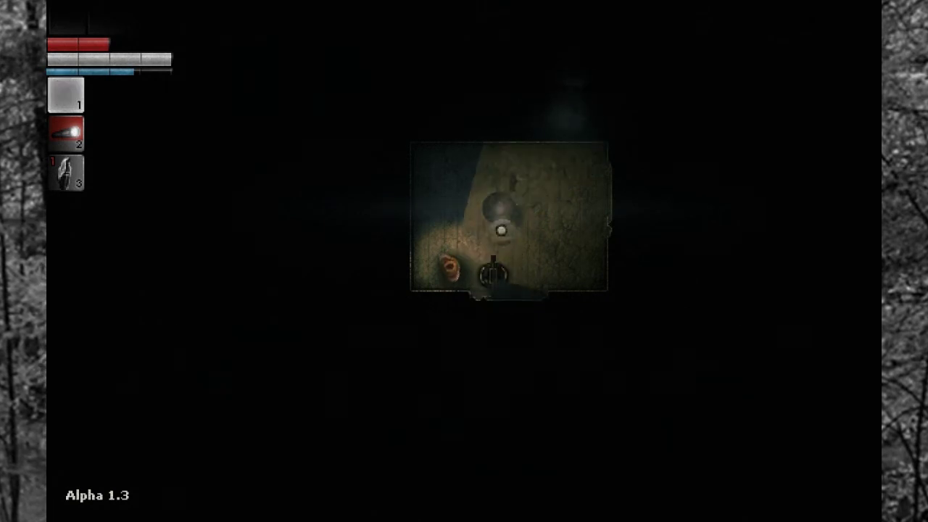
key("w")
Step: Toggle the lamp off and back on, then return to face it
key("e")
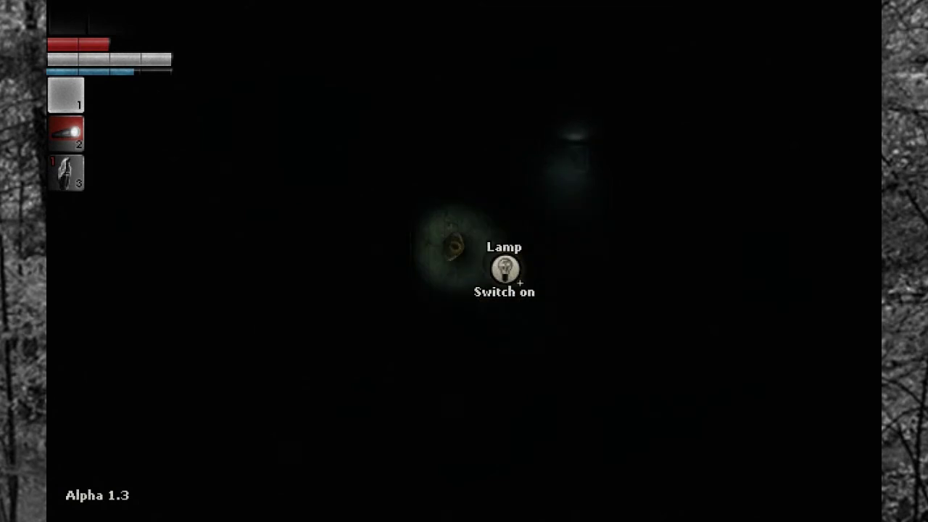
key("e")
key("e")
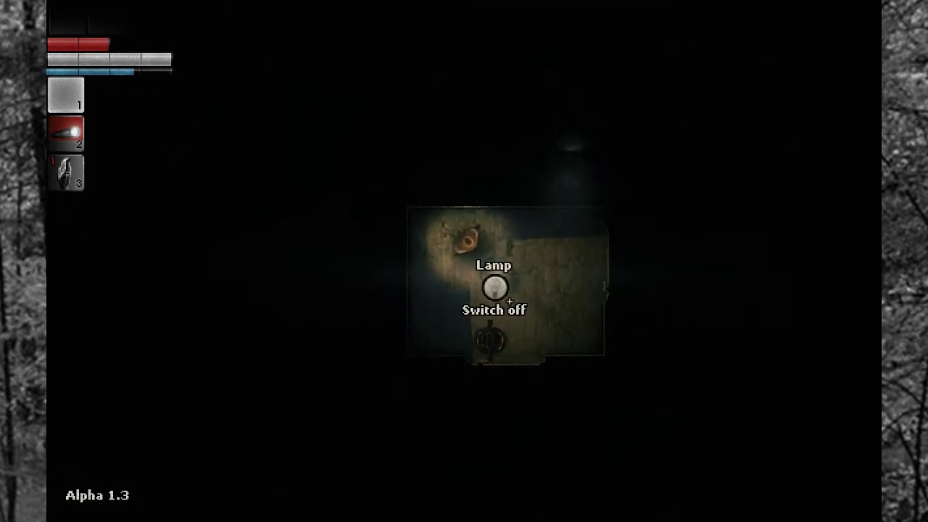
key("s")
key("w")
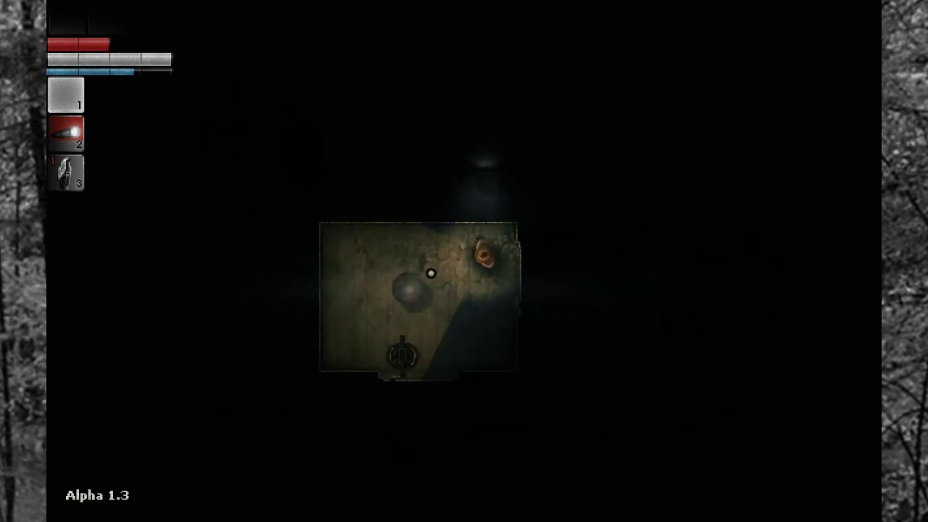
key("a")
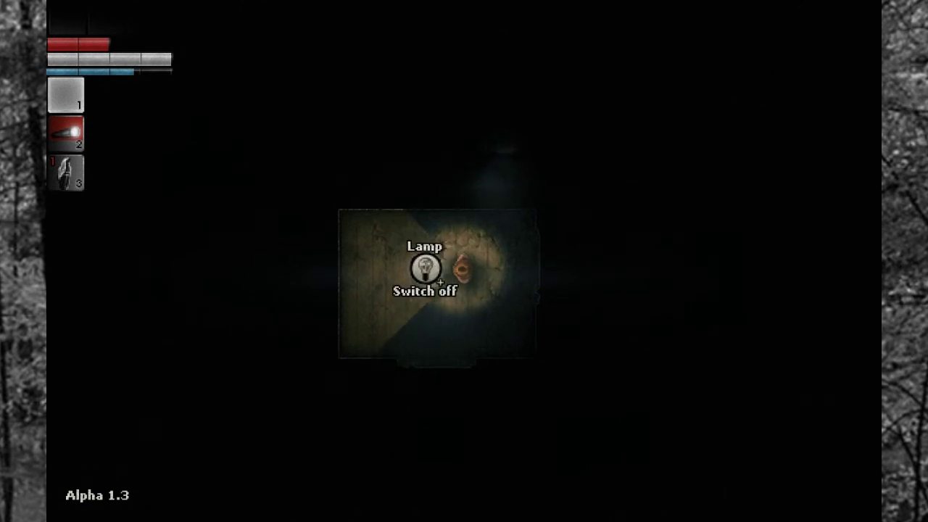
Step: Drag the lamp to a new spot and bring up the inventory and crafting panel
key("e")
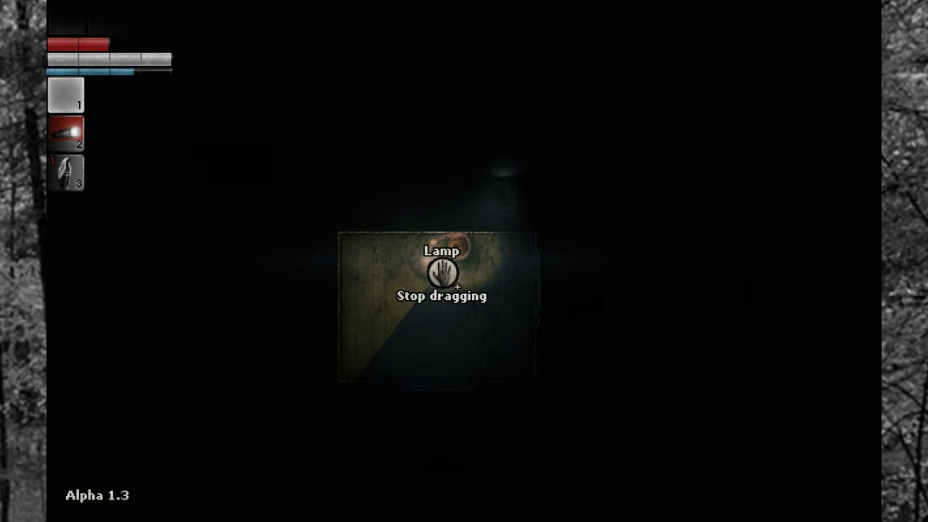
key("e")
key("s")
key("f")
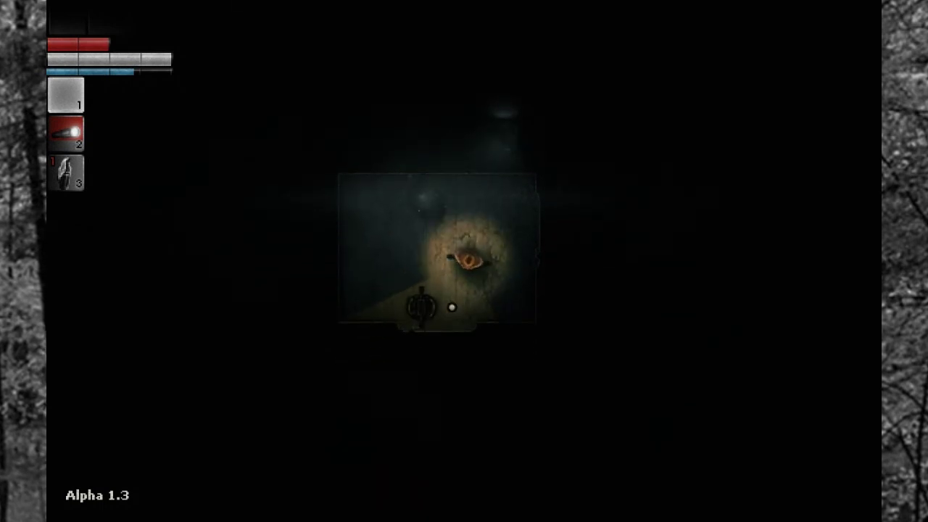
key("Tab")
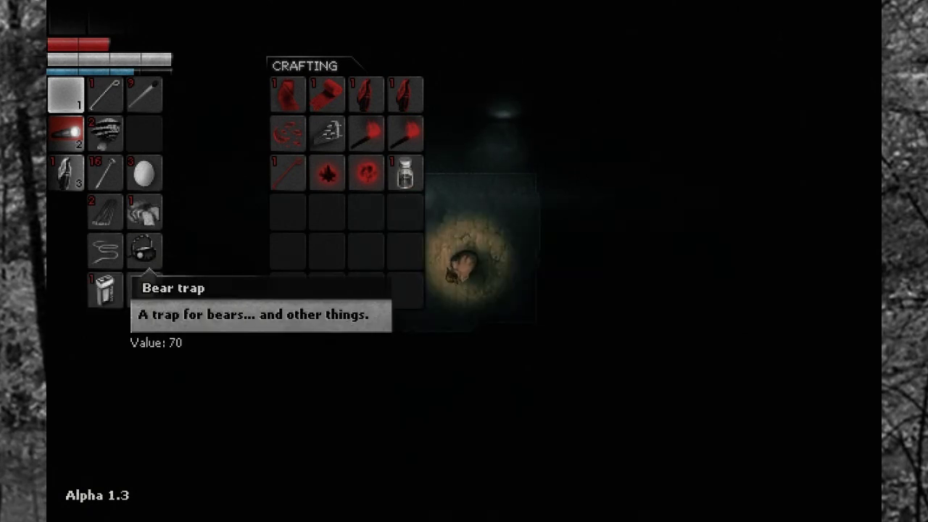
Step: Put the bear trap in quick slot 1 and place it next to the first trap
left_click_drag(144, 250, 67, 96)
key("Tab")
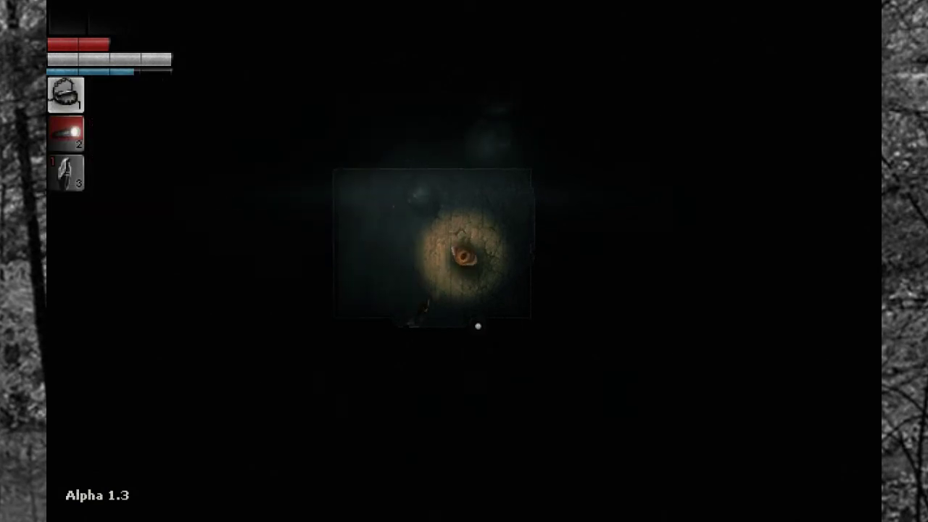
key("d")
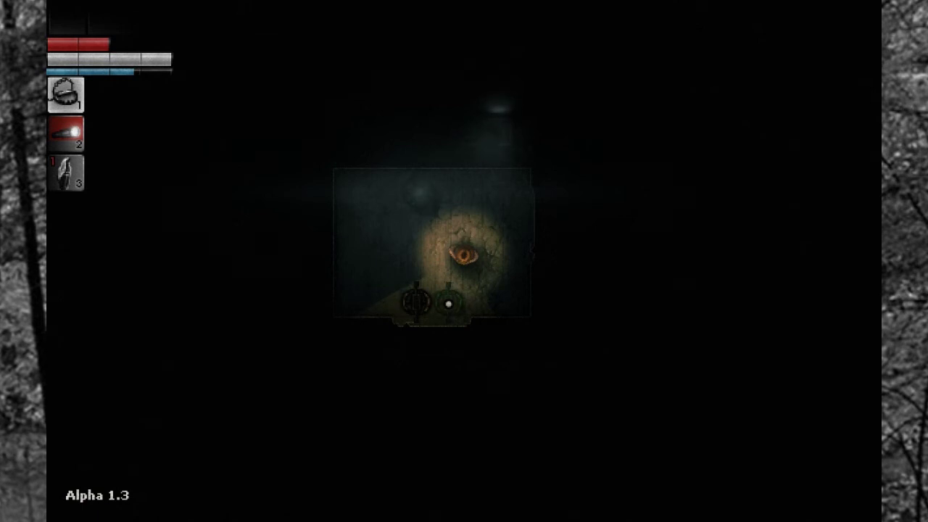
left_click(449, 305)
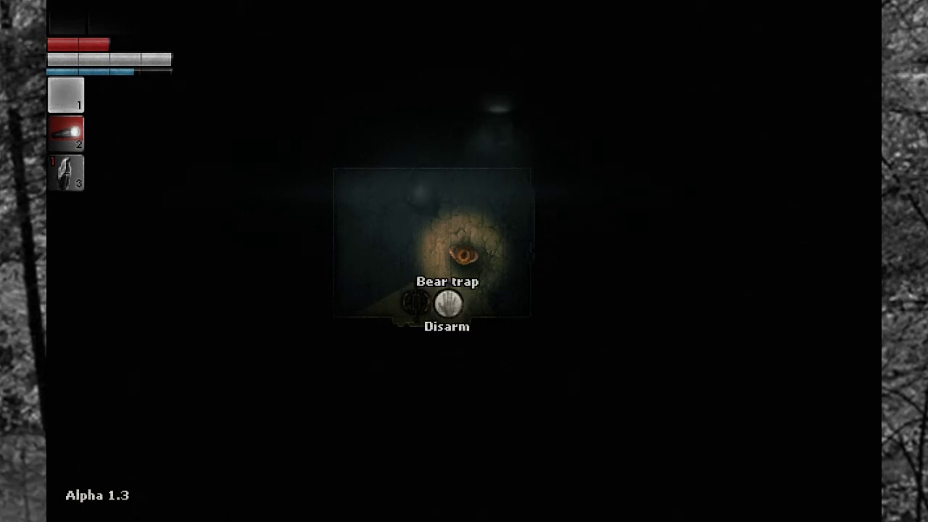
key("w")
key("w")
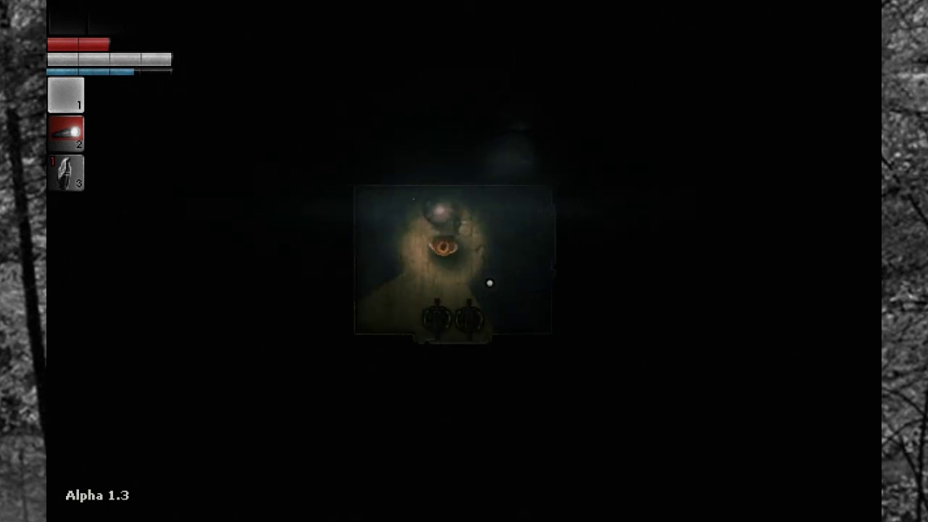
Step: Wait out the night in the bottom corner beside the door traps, briefly readying the knife
key("d")
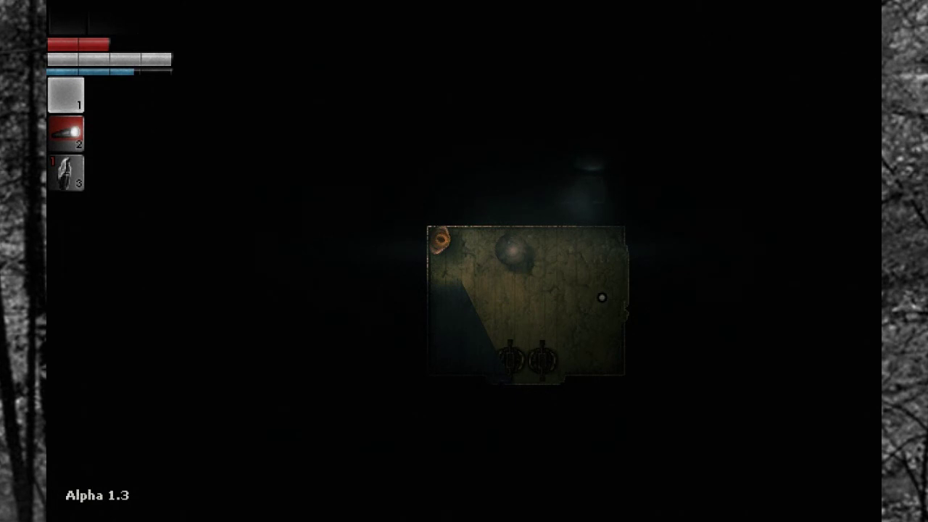
key("s")
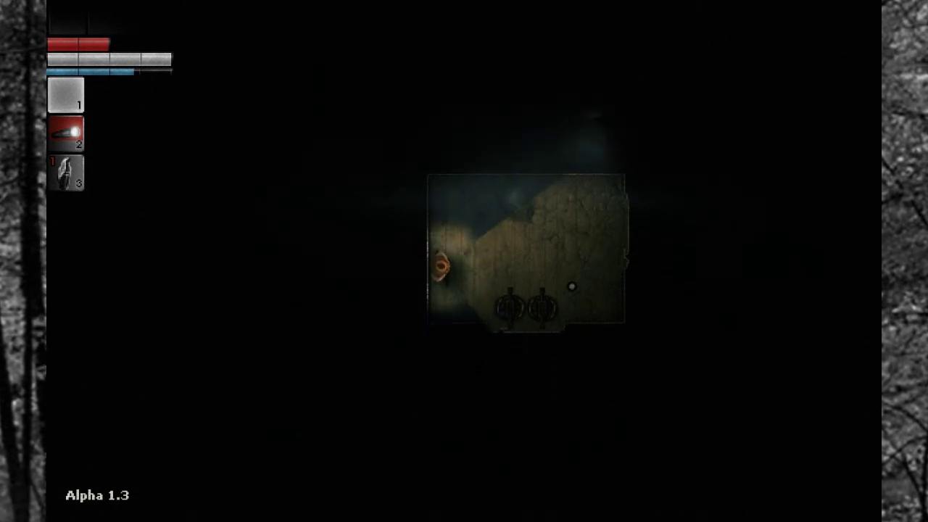
key("s")
key("s")
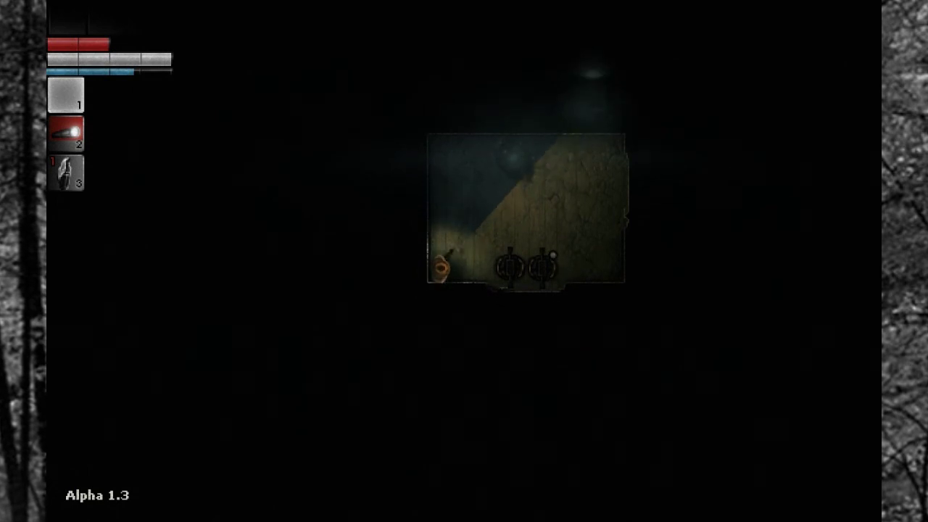
key("d")
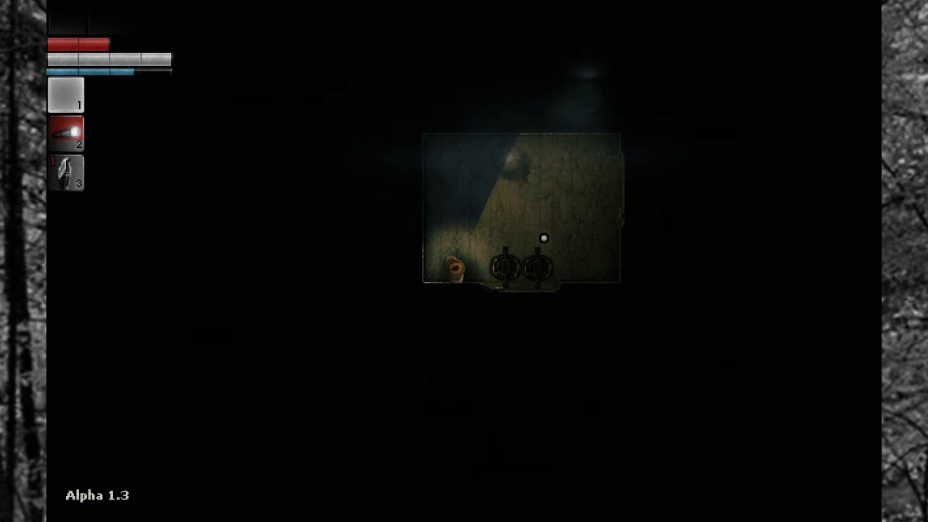
key("3")
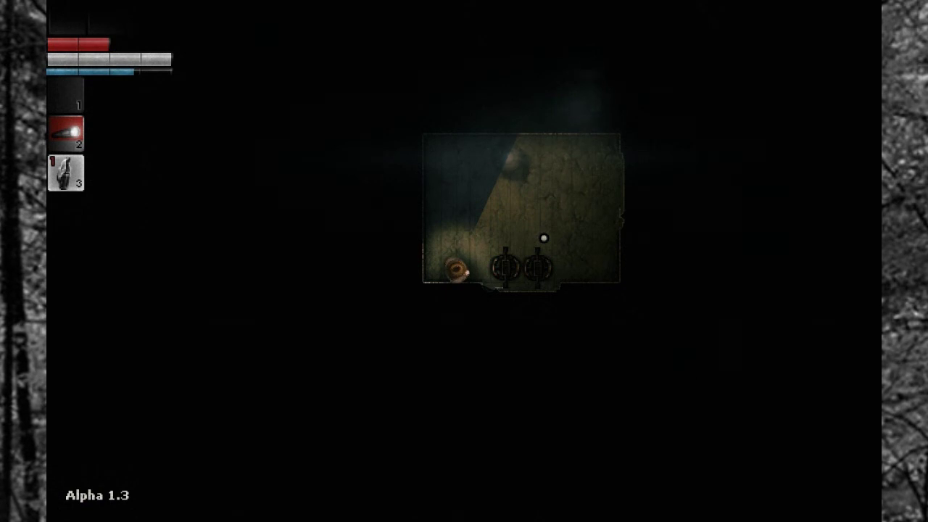
key("1")
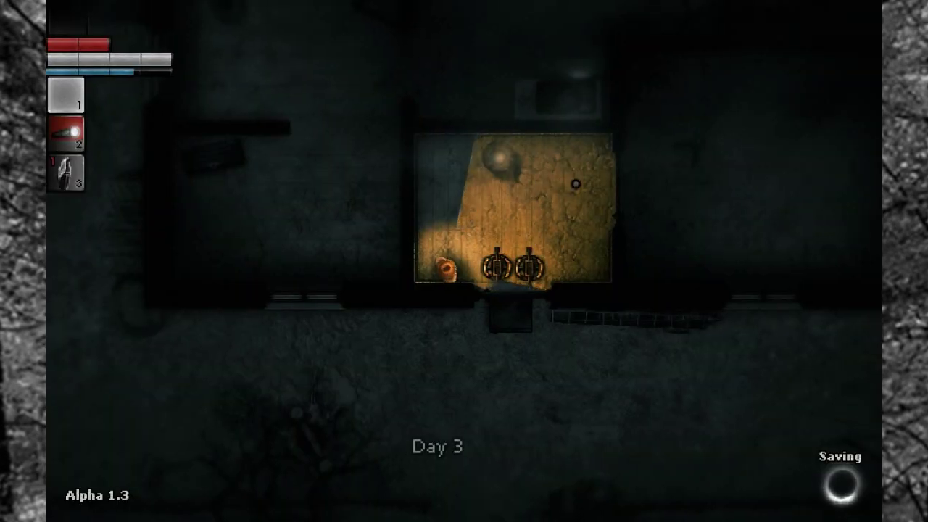
Step: Pause the game after Day 3 begins and the autosave finishes
key("Escape")
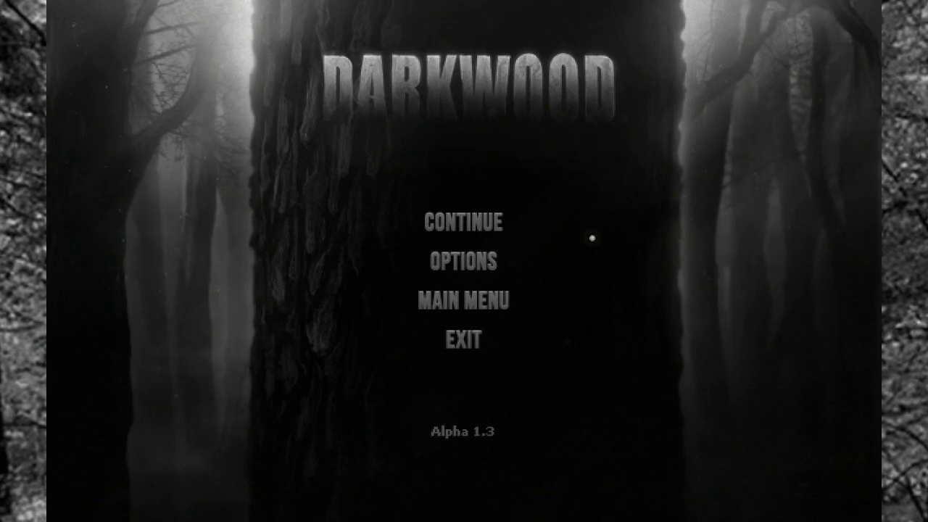